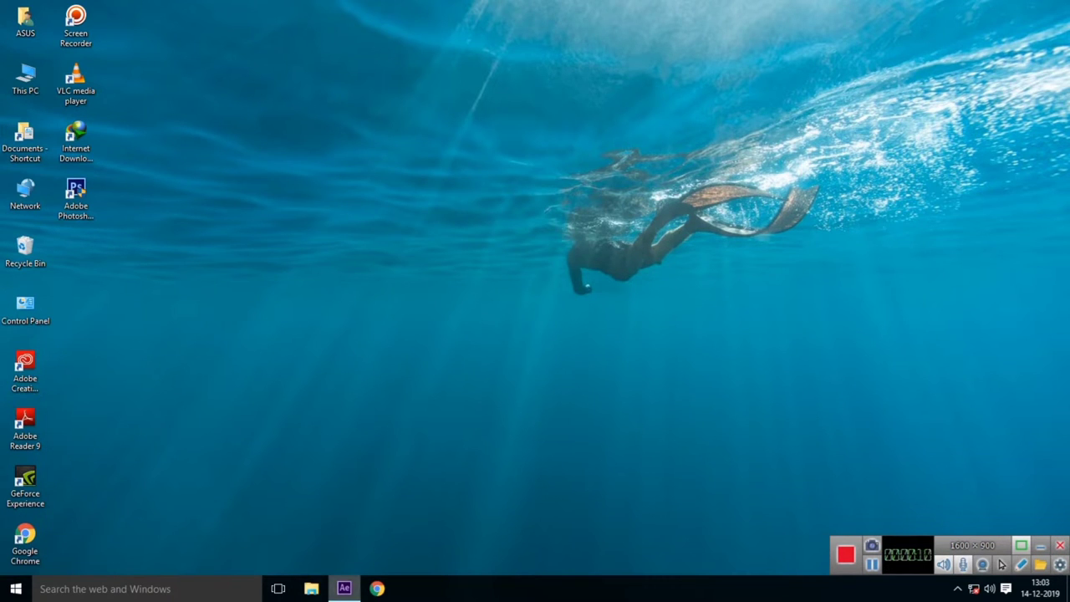
# - Restore the minimized After Effects window from the Windows taskbar
pyautogui.moveTo(343, 588)
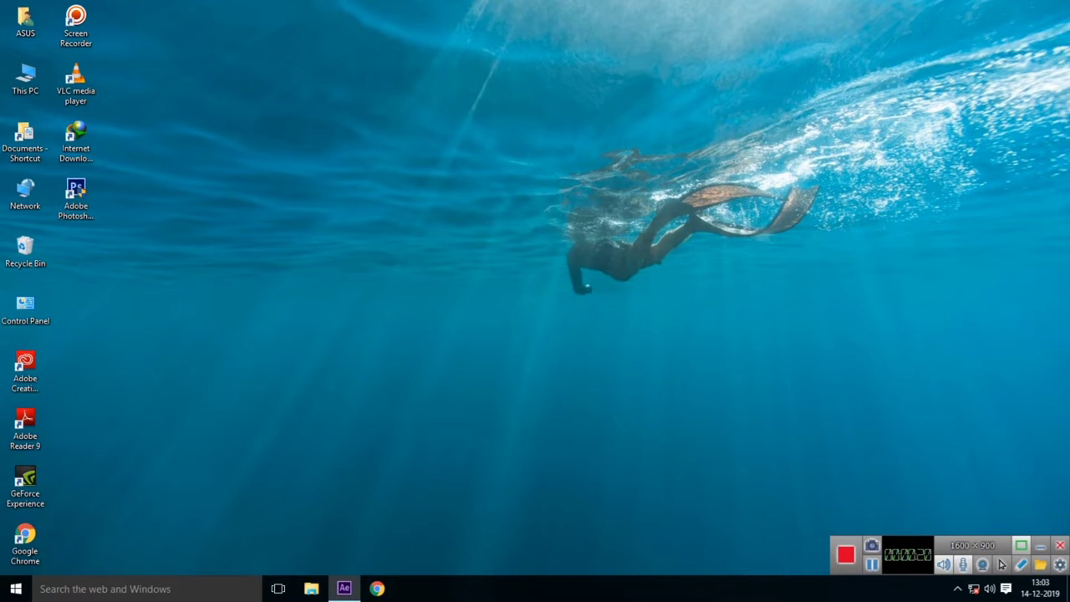
pyautogui.click(343, 588)
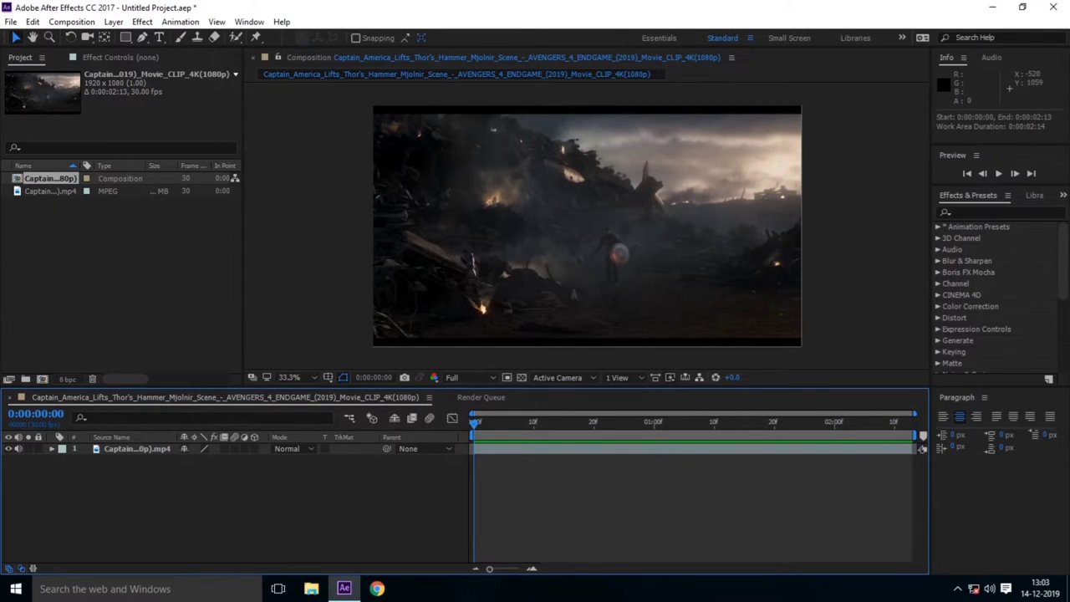
pyautogui.press('space')
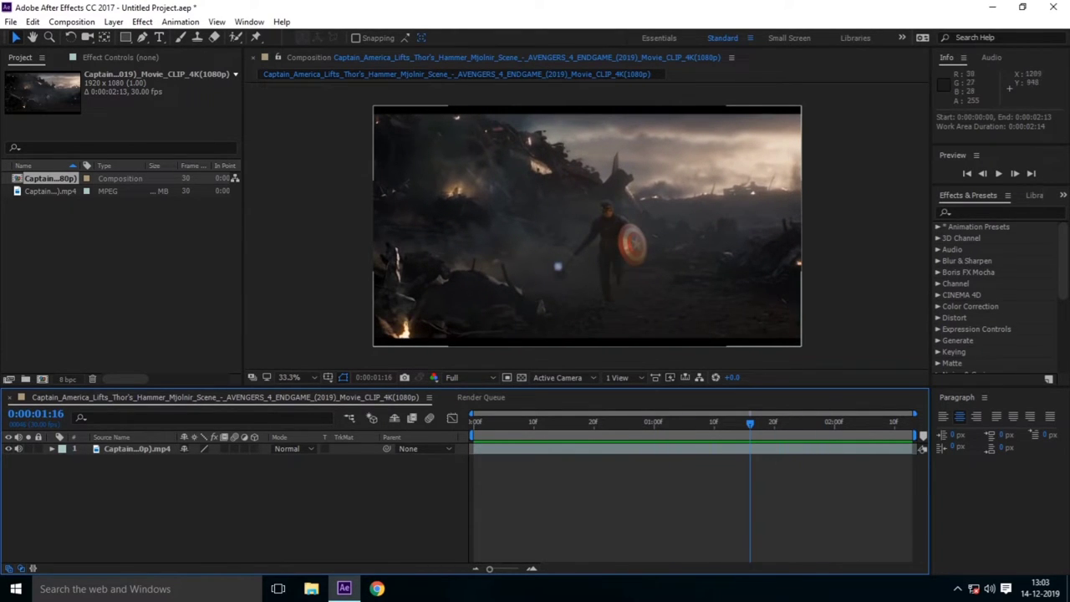
pyautogui.press('space')
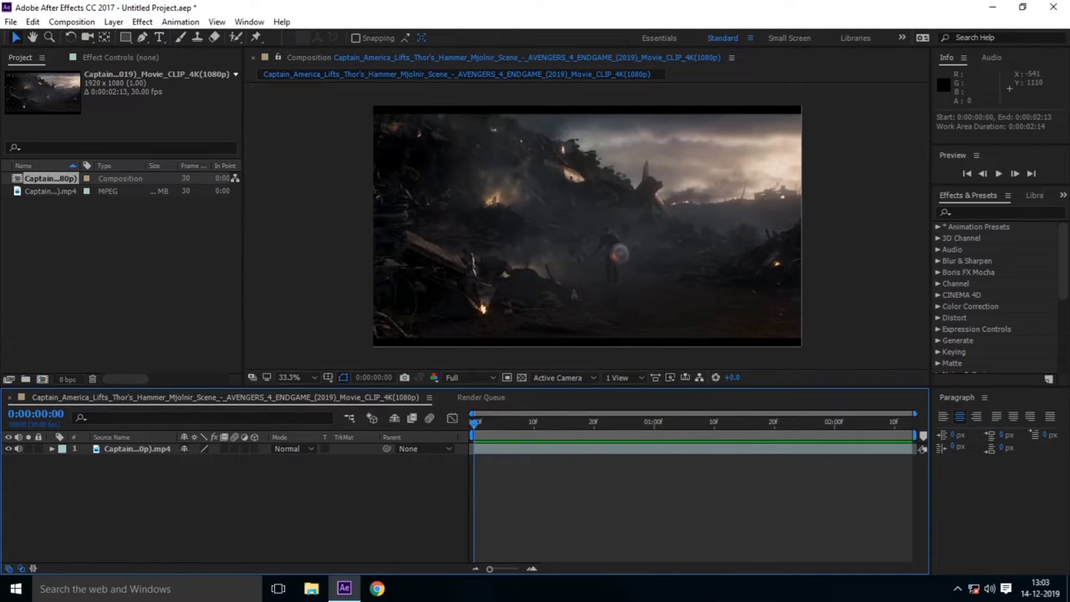
pyautogui.press('space')
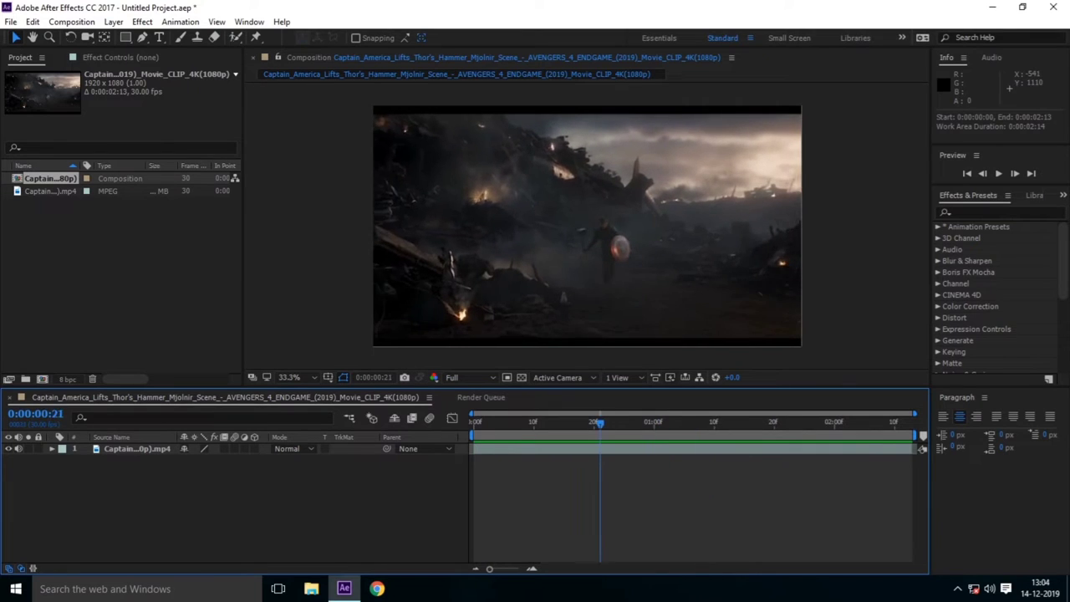
pyautogui.press('space')
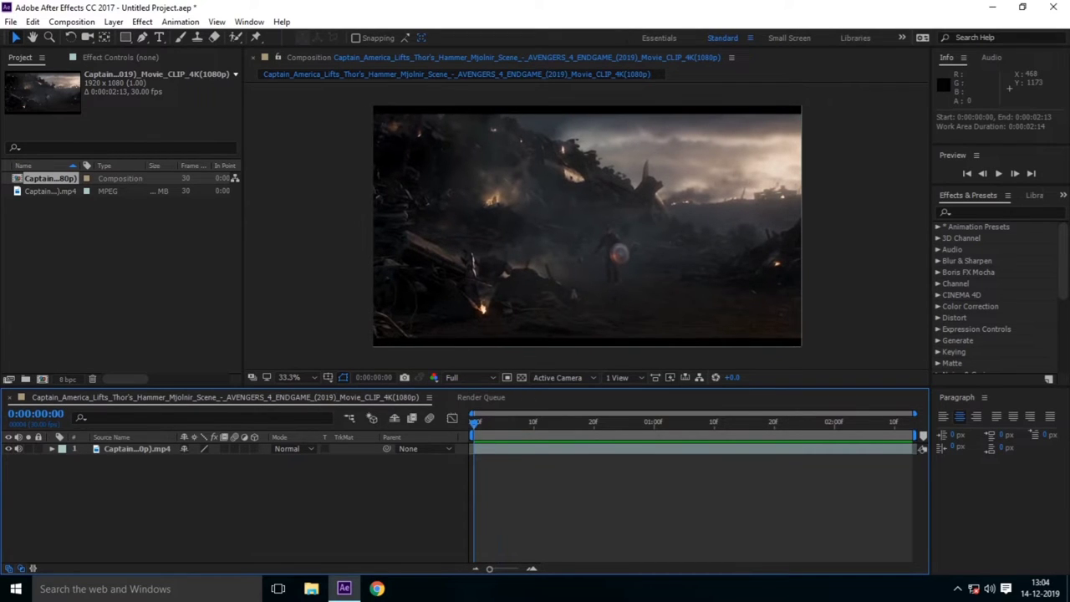
# - Duplicate the battlefield footage layer with Ctrl+D, then zoom and pan to Captain America
pyautogui.click(137, 449)
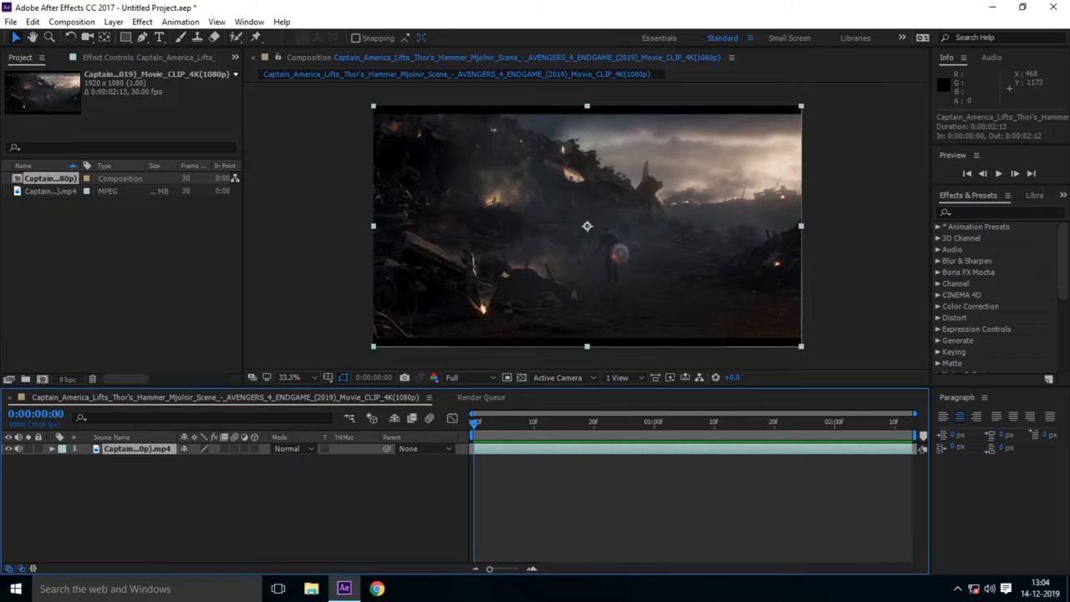
pyautogui.hotkey('ctrl', 'd')
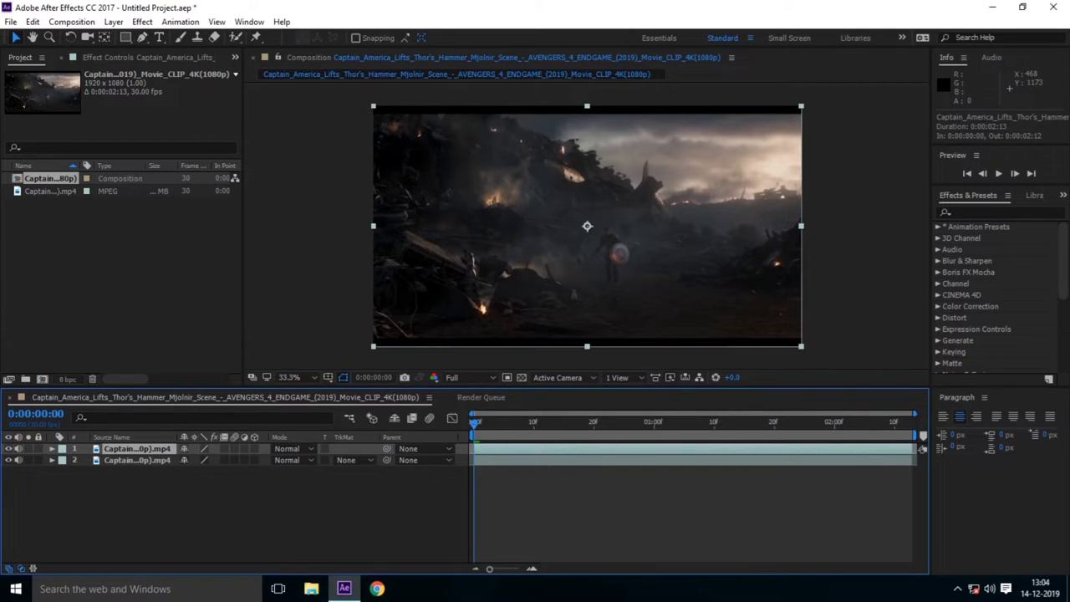
pyautogui.press('g')
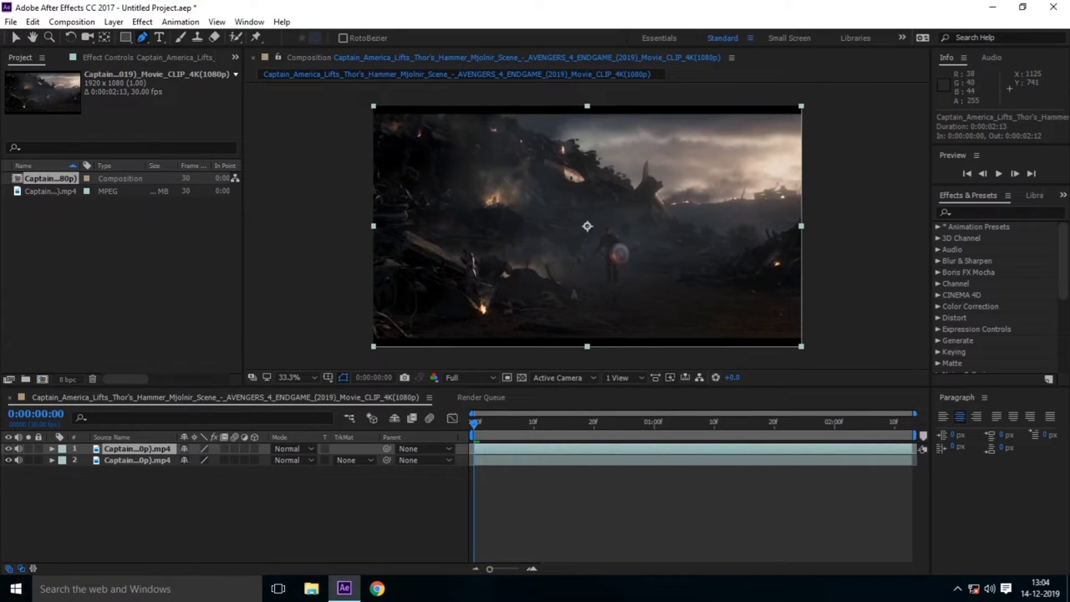
pyautogui.press('.')
pyautogui.press('.')
pyautogui.press('.')
pyautogui.press('.')
pyautogui.press('.')
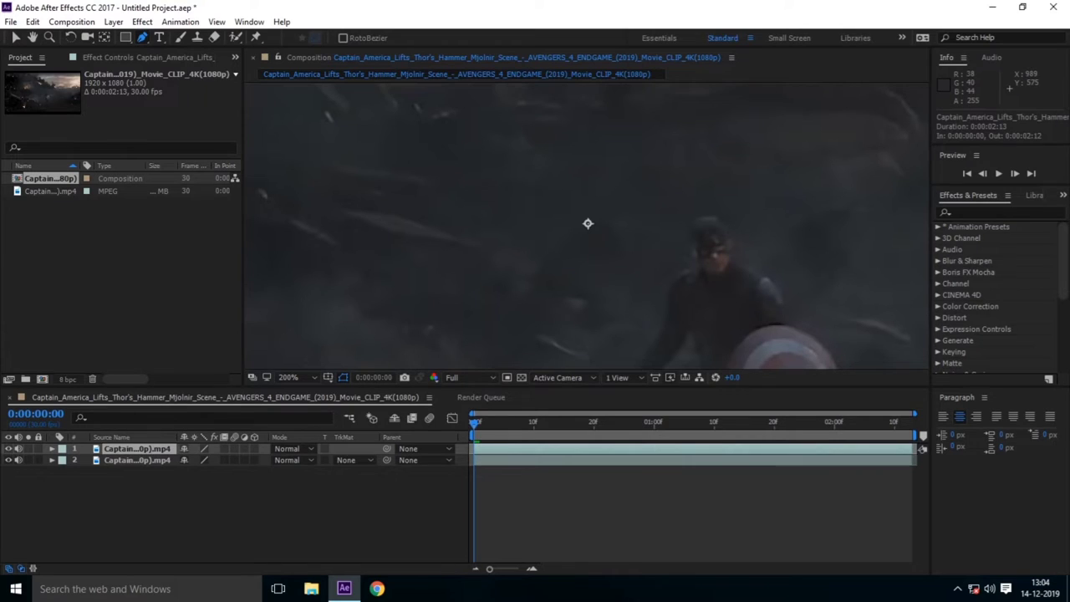
pyautogui.press('h')
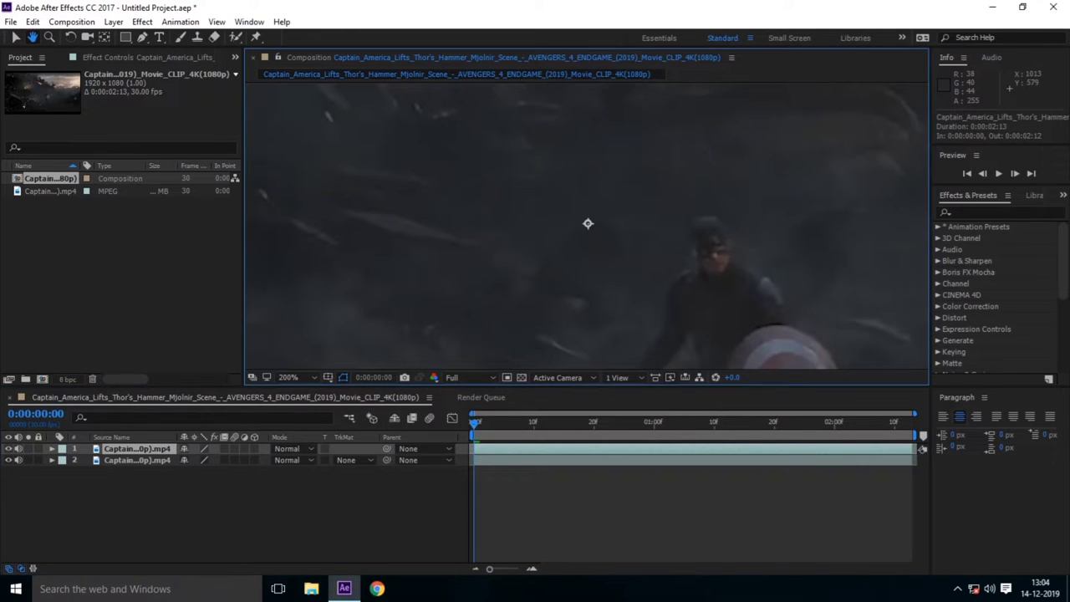
pyautogui.moveTo(588, 223); pyautogui.dragTo(440, 93)
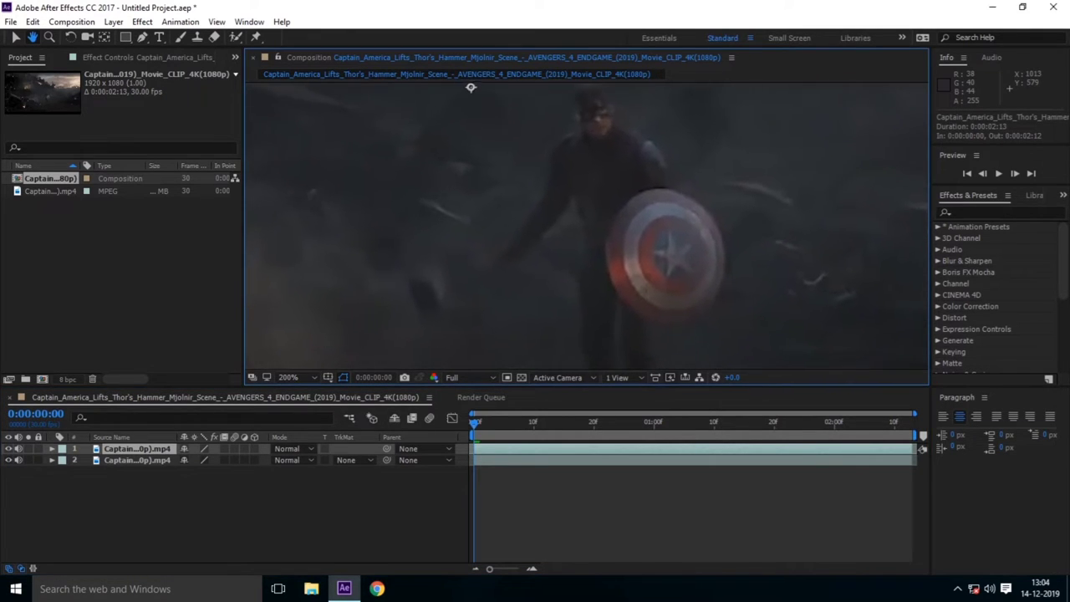
pyautogui.press('g')
pyautogui.press(',')
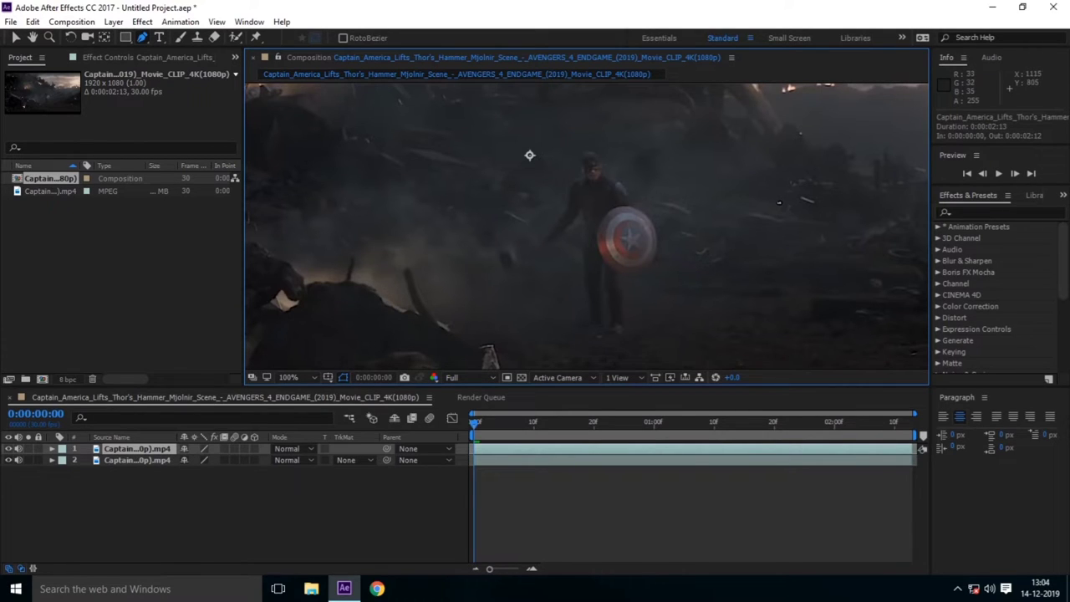
# - Place Pen mask points from below Captain America's feet up his left side toward his head
pyautogui.click(635, 333)
pyautogui.click(620, 342)
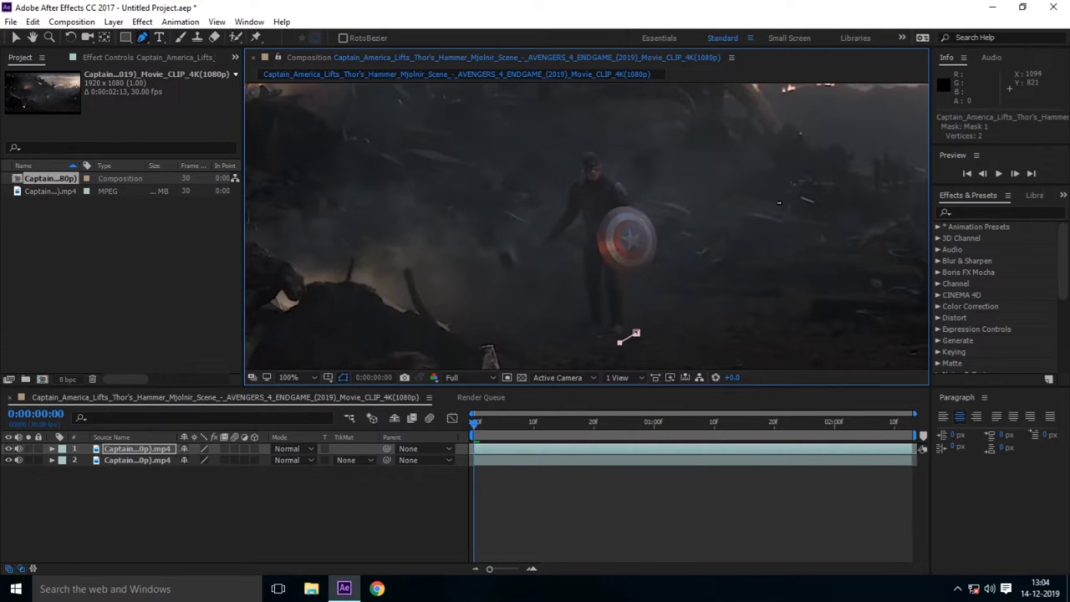
pyautogui.click(590, 342)
pyautogui.click(561, 331)
pyautogui.click(539, 316)
pyautogui.click(500, 289)
pyautogui.click(484, 263)
pyautogui.click(494, 231)
pyautogui.click(525, 183)
pyautogui.click(560, 148)
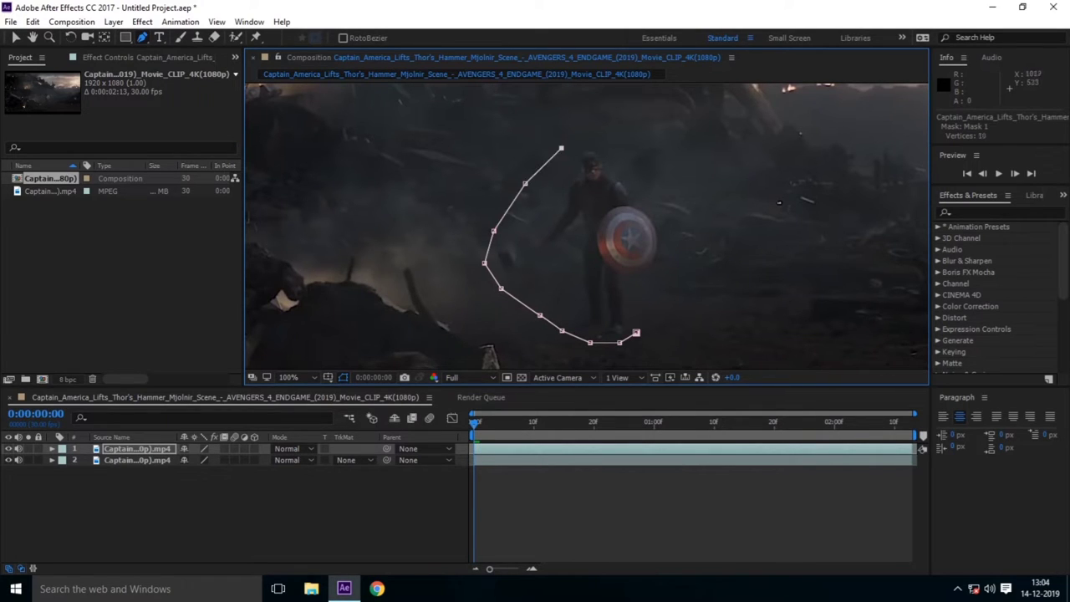
# - Carry the outline over his head and down the shield side, close Mask 1, and toggle layer 2 to check it
pyautogui.click(593, 135)
pyautogui.click(623, 142)
pyautogui.click(649, 170)
pyautogui.click(670, 208)
pyautogui.click(674, 235)
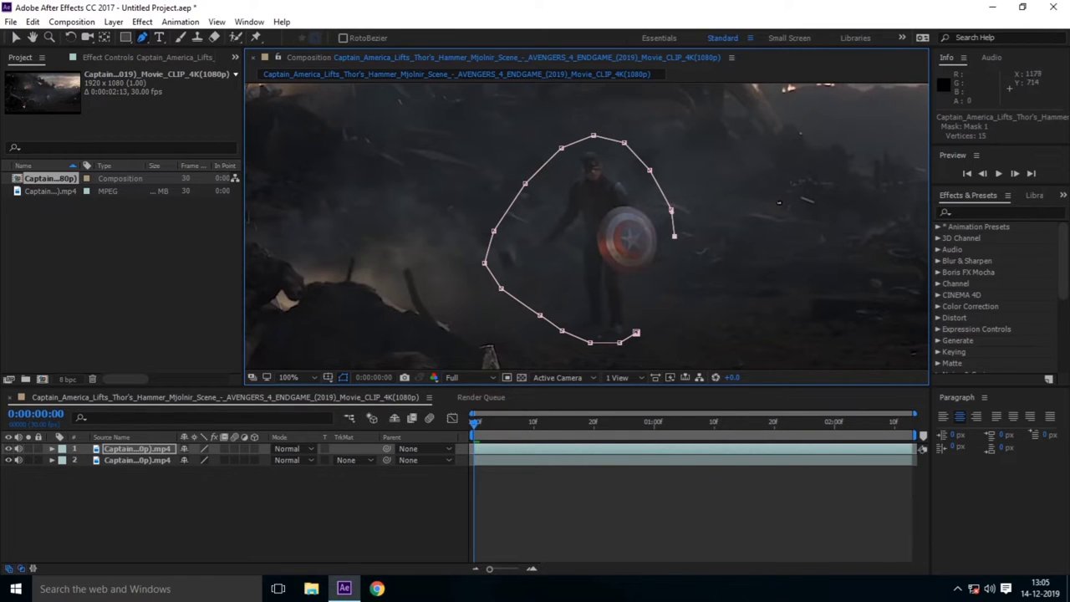
pyautogui.click(674, 270)
pyautogui.click(662, 309)
pyautogui.click(636, 332)
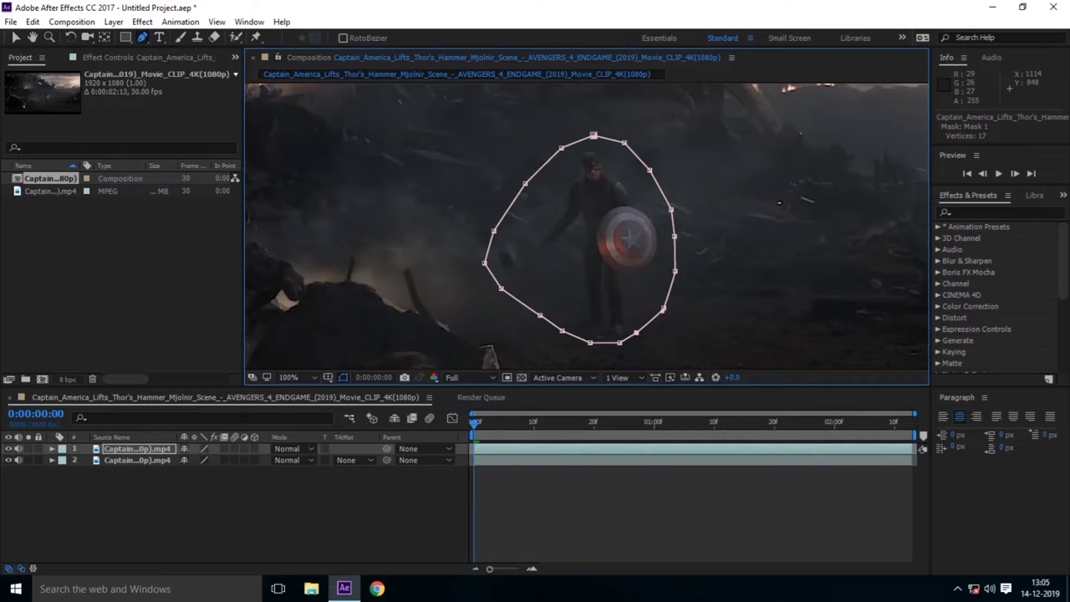
pyautogui.click(8, 459)
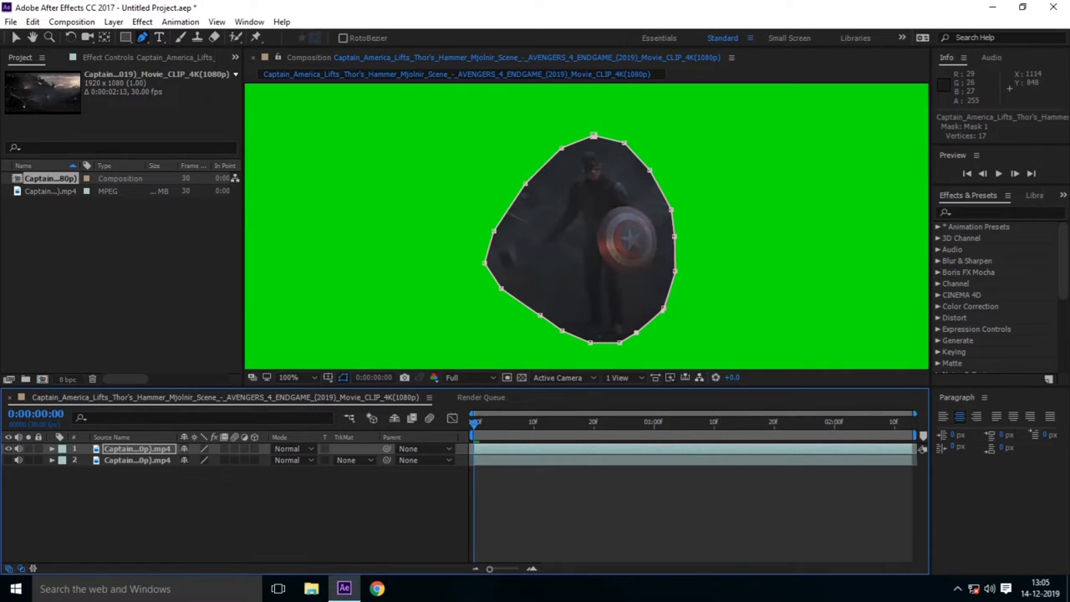
pyautogui.click(9, 460)
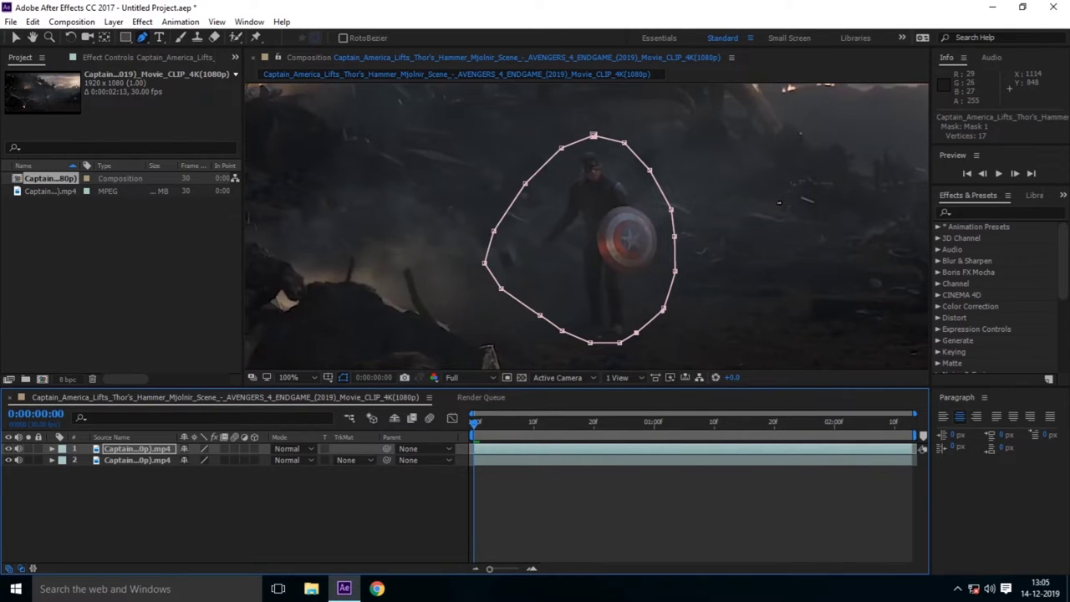
# - Show Mask Path, set its keyframe at 0:00:00:00, and switch to the Small Screen workspace
pyautogui.hotkey('ctrl', 't')
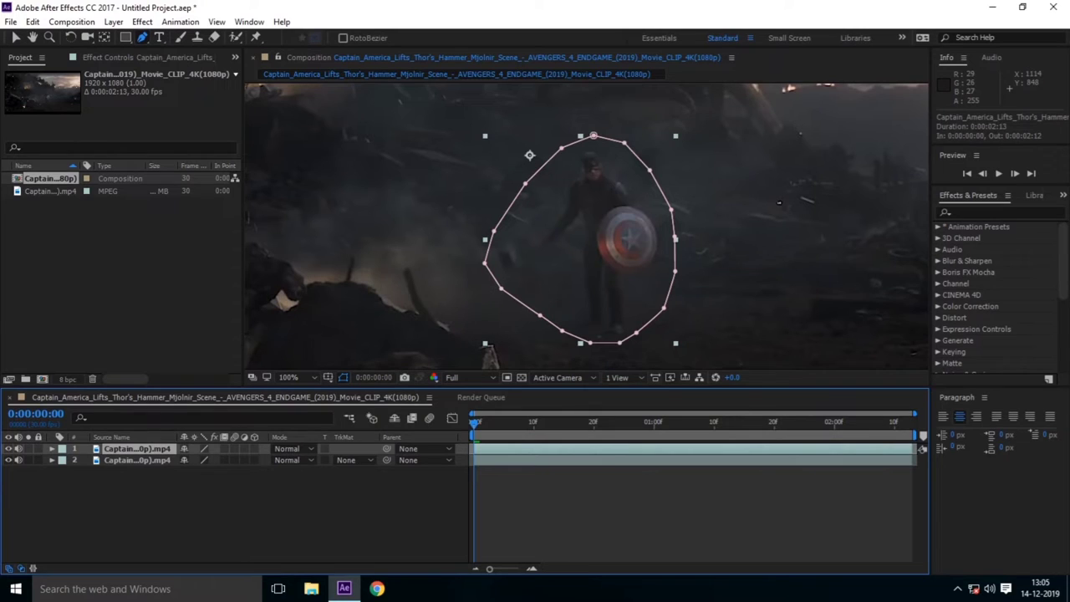
pyautogui.press('m')
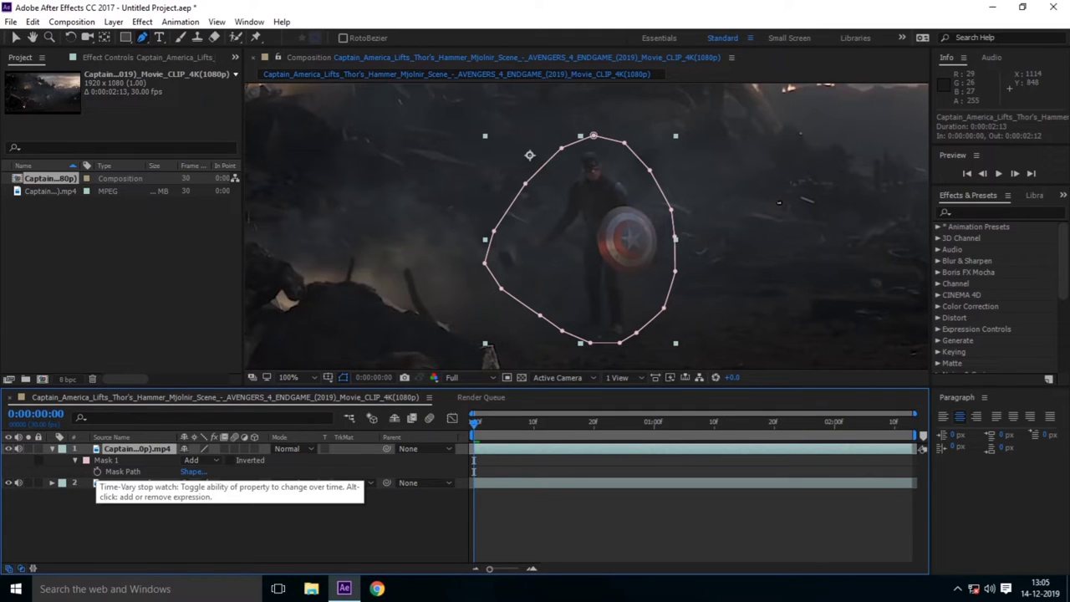
pyautogui.click(97, 471)
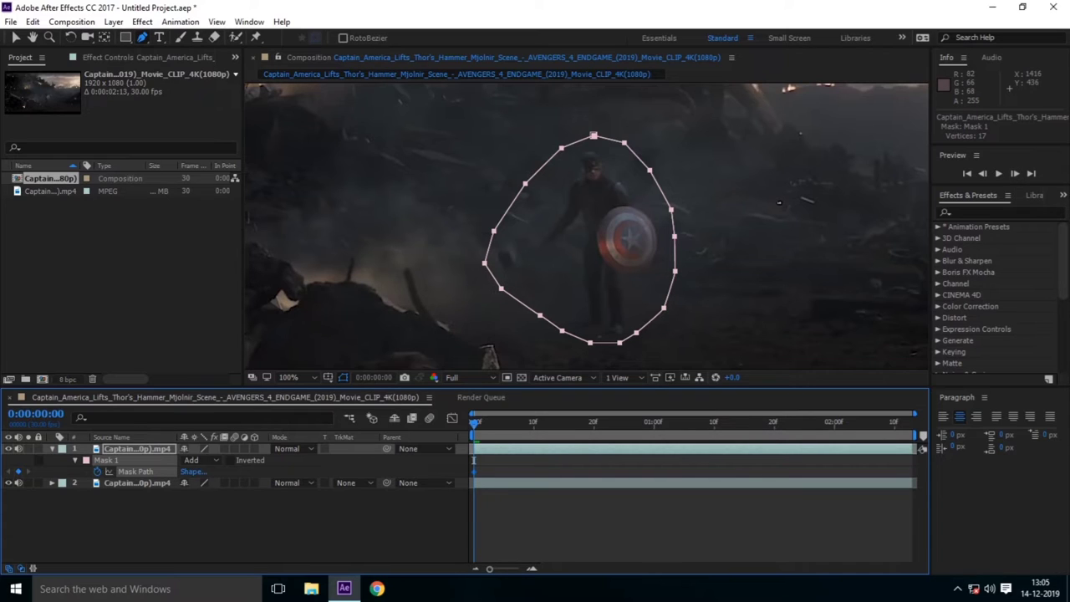
pyautogui.hotkey('shift', 'F12')
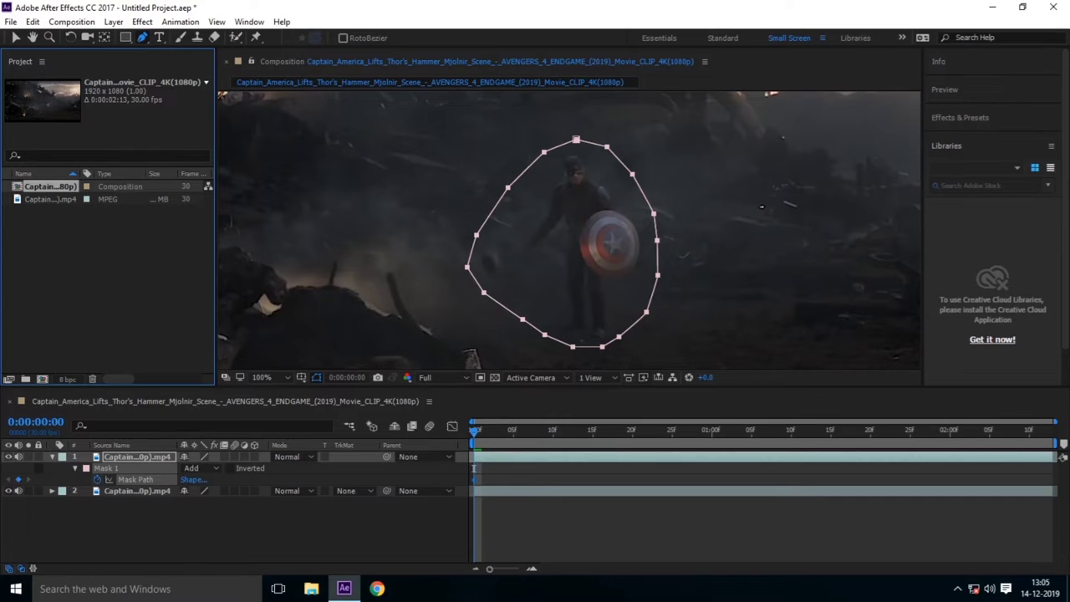
# - Cycle workspaces through Libraries and Essentials with Shift+F12, ending back in Standard
pyautogui.hotkey('shift', 'F12')
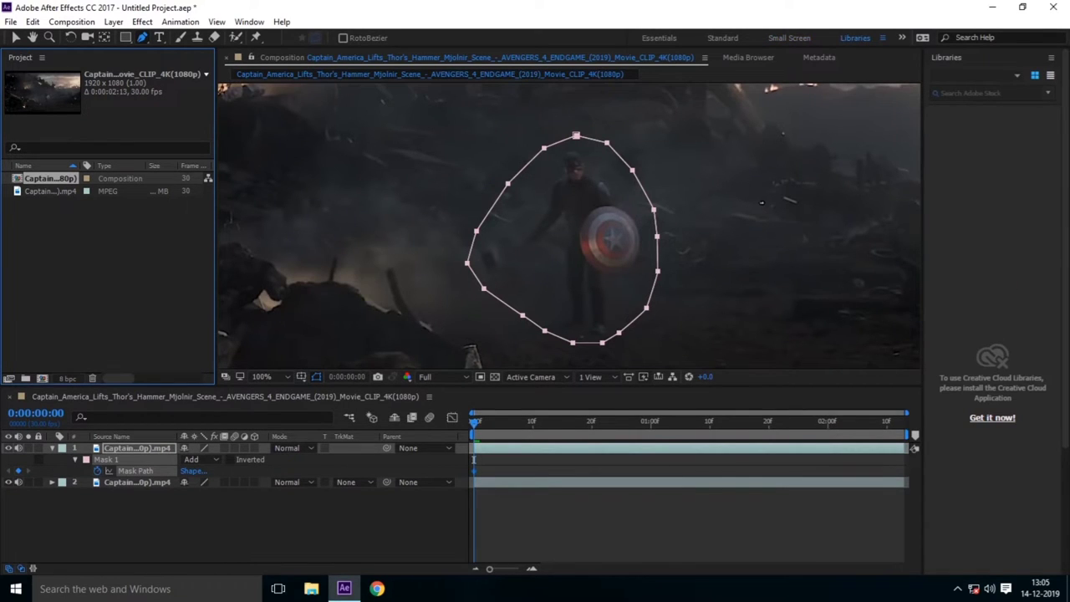
pyautogui.hotkey('shift', 'F12')
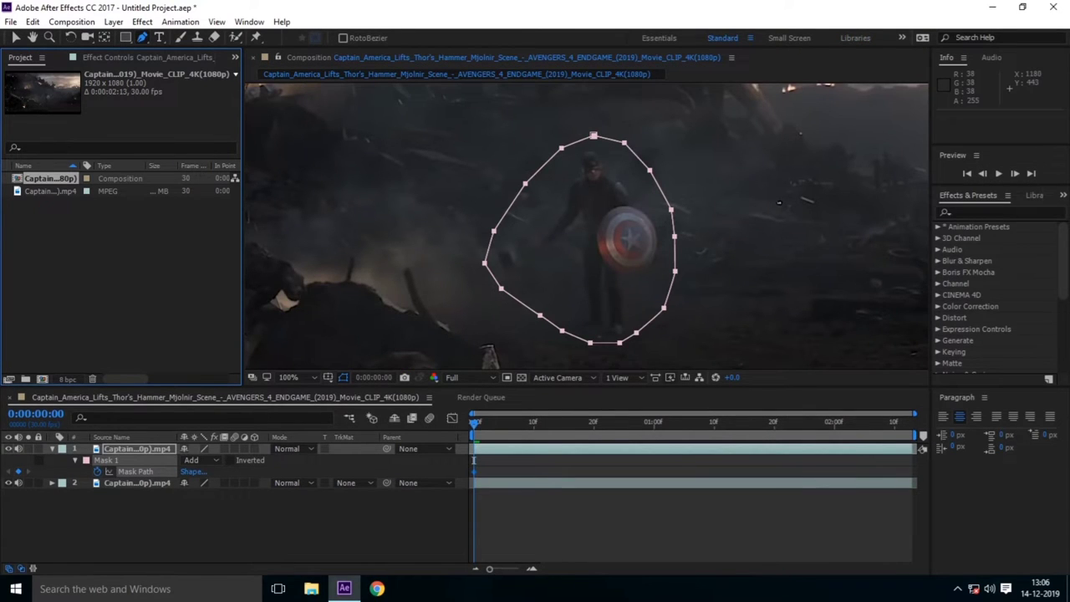
pyautogui.hotkey('shift', 'F12')
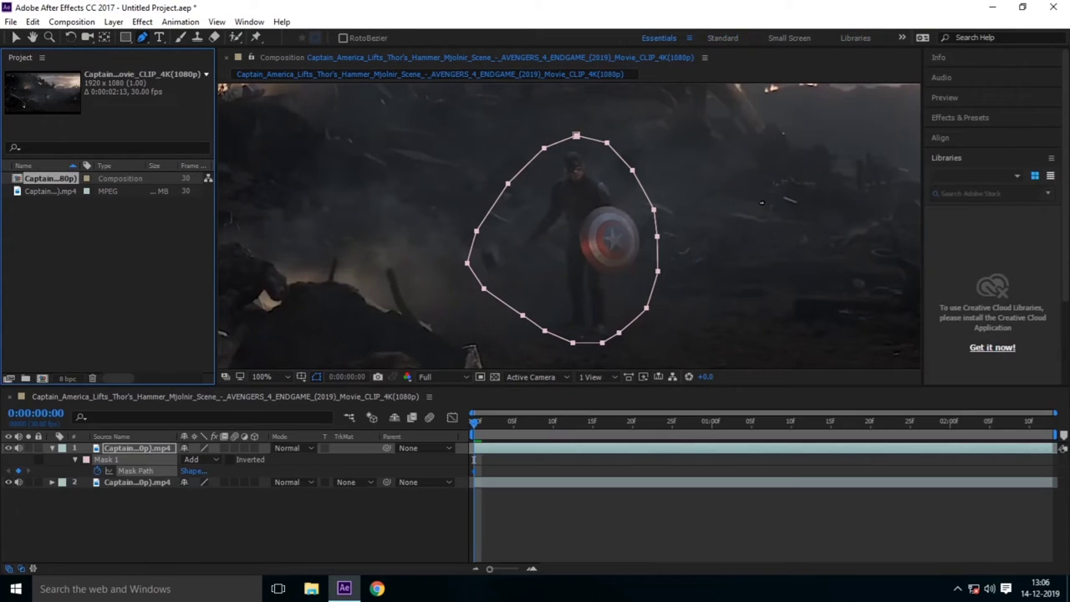
pyautogui.hotkey('shift', 'F12')
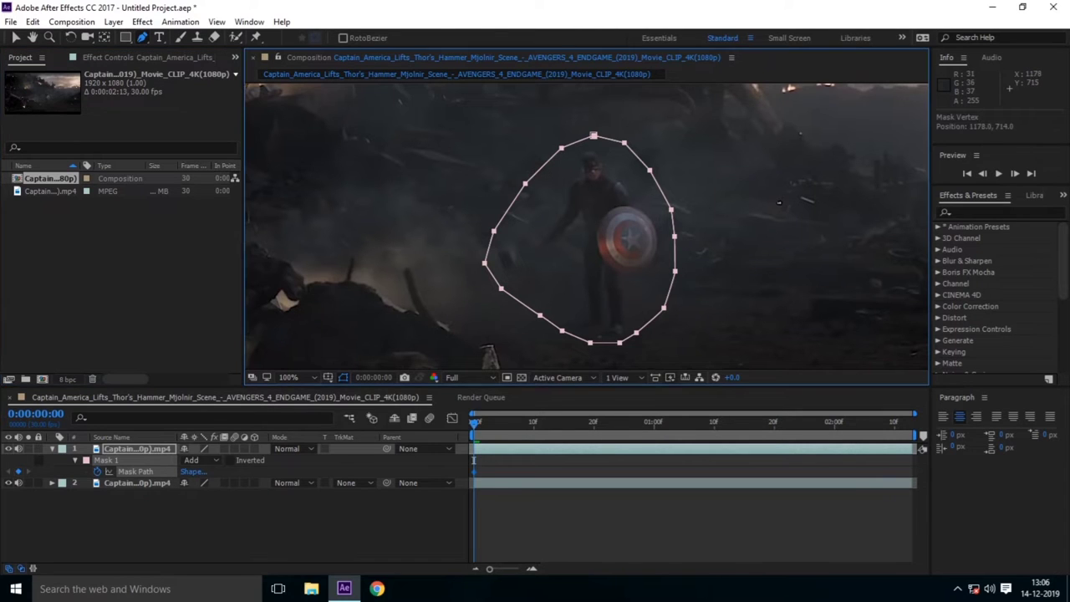
# - Nudge Mask 1 with Shift+arrow and arrow keys so it sits around Captain America
pyautogui.hotkey('shift', 'Right')
pyautogui.hotkey('shift', 'Right')
pyautogui.hotkey('shift', 'Right')
pyautogui.hotkey('shift', 'Right')
pyautogui.hotkey('shift', 'Right')
pyautogui.hotkey('shift', 'Right')
pyautogui.hotkey('shift', 'Right')
pyautogui.hotkey('shift', 'Left')
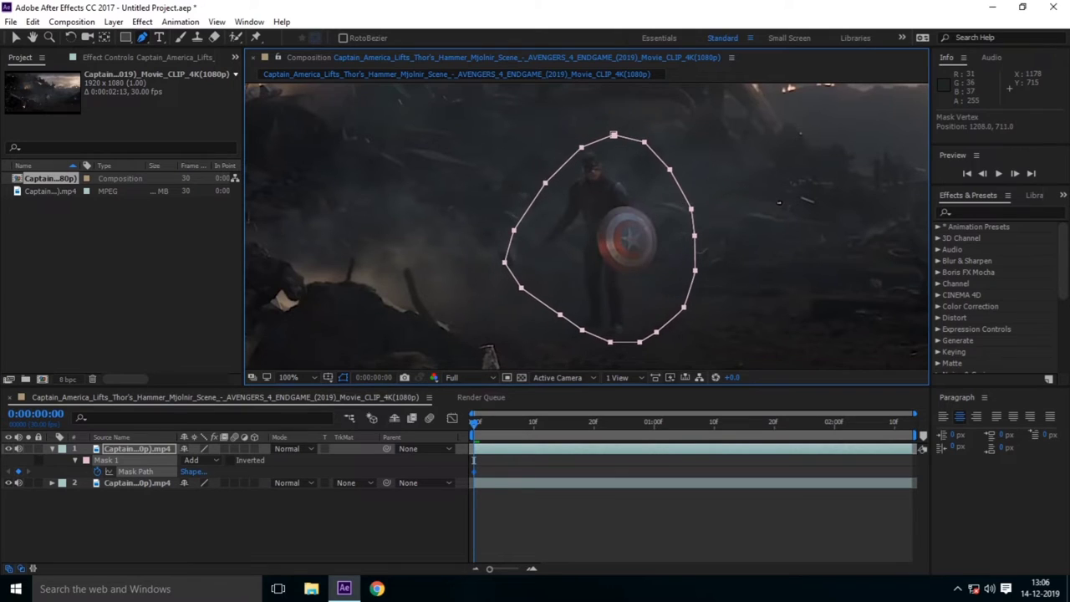
pyautogui.hotkey('shift', 'Left')
pyautogui.hotkey('shift', 'Up')
pyautogui.hotkey('shift', 'Left')
pyautogui.hotkey('shift', 'Left')
pyautogui.press('Right')
pyautogui.press('Right')
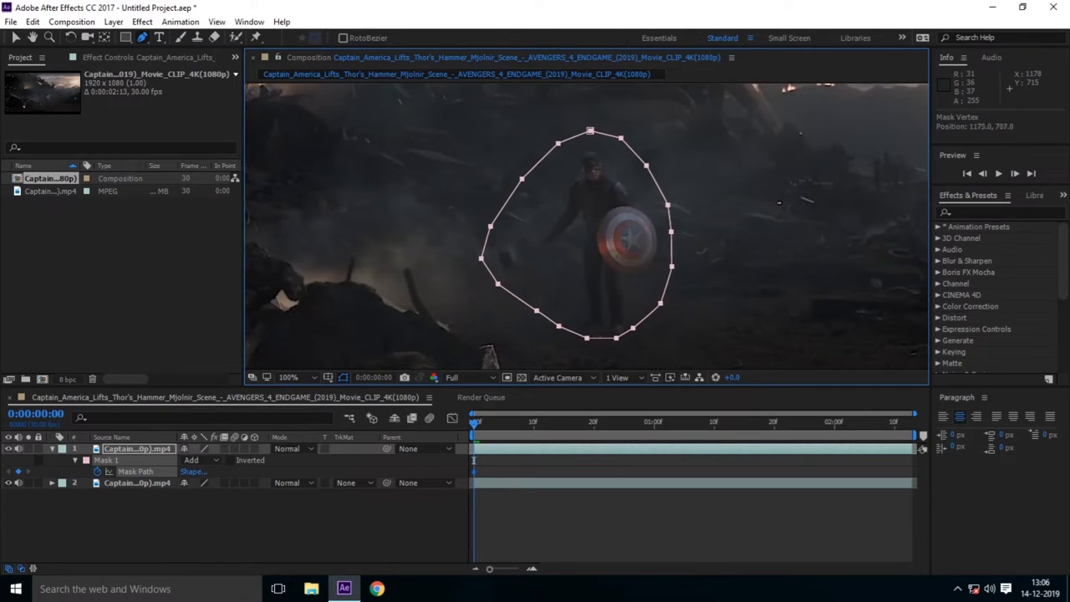
pyautogui.press('Down')
pyautogui.press('Down')
pyautogui.press('Down')
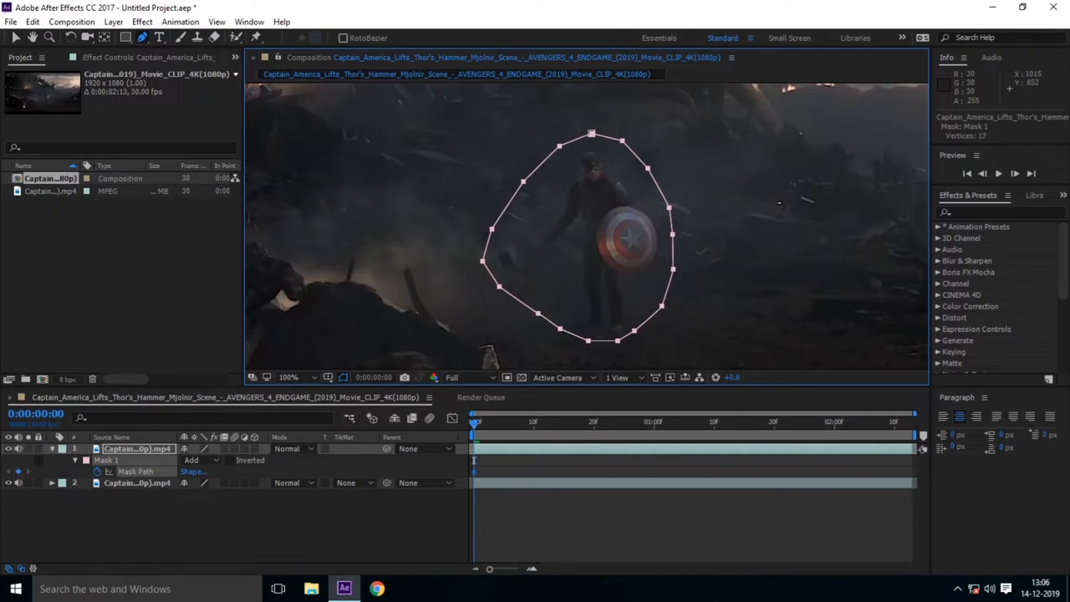
# - Free-transform the mask, drag its right-edge vertex downward, and select the Mask Path property
pyautogui.hotkey('ctrl', 't')
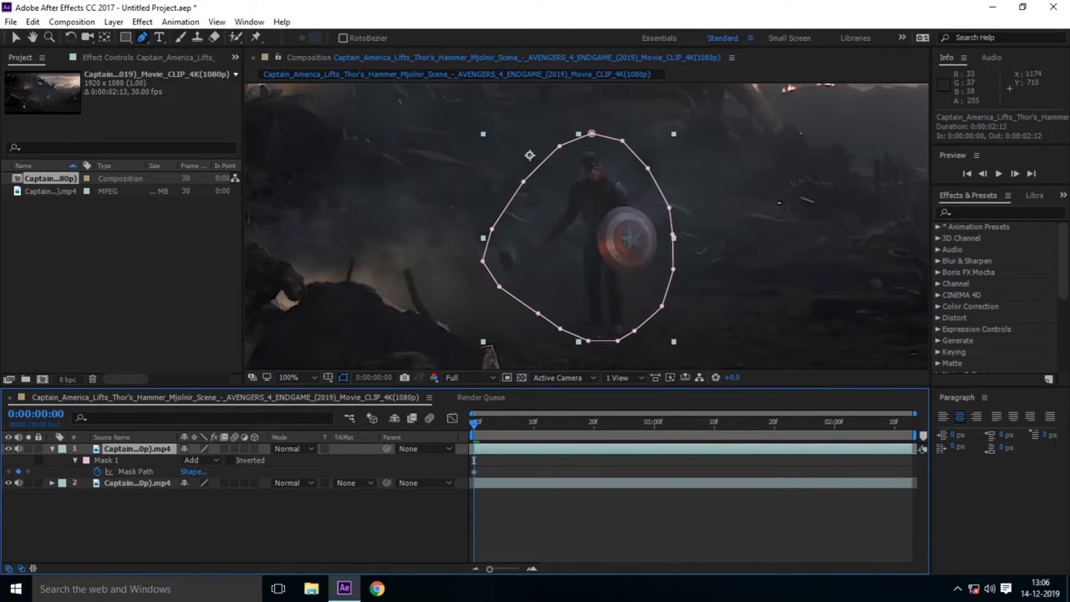
pyautogui.click(673, 236)
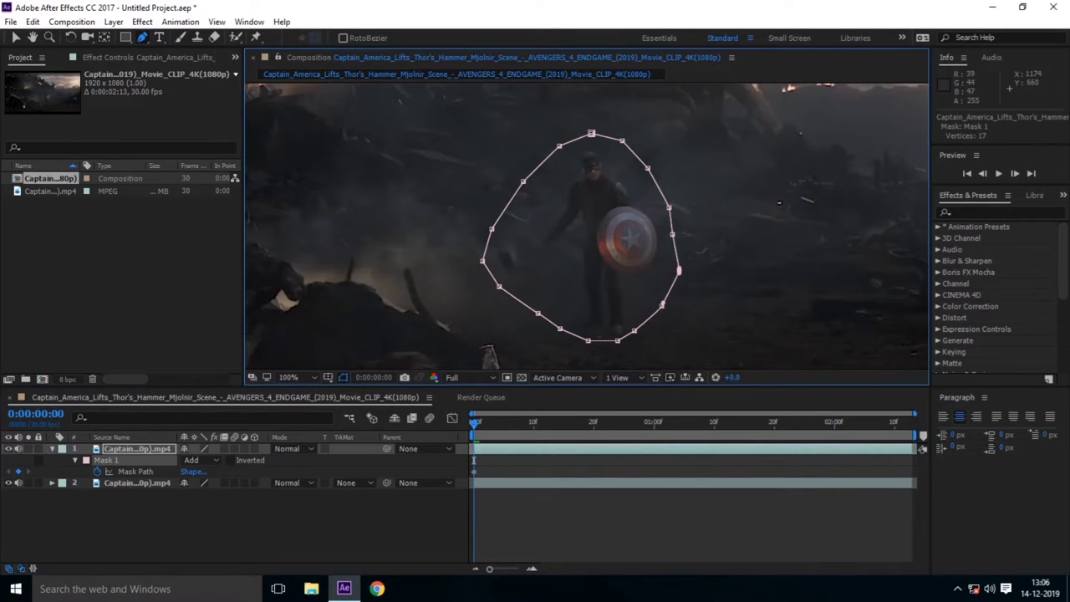
pyautogui.moveTo(673, 235); pyautogui.dragTo(673, 272)
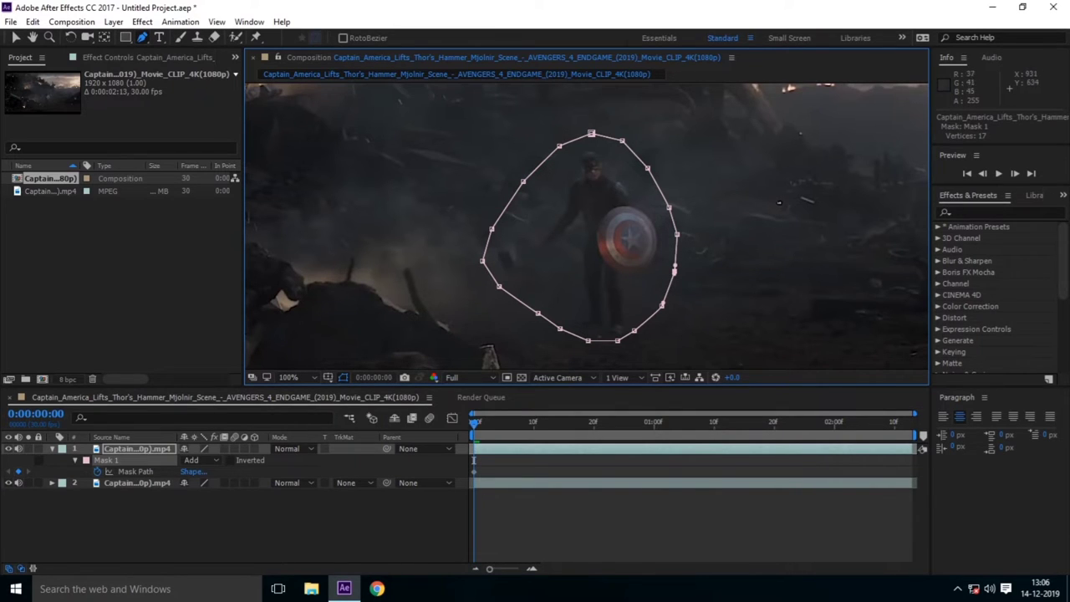
pyautogui.click(136, 471)
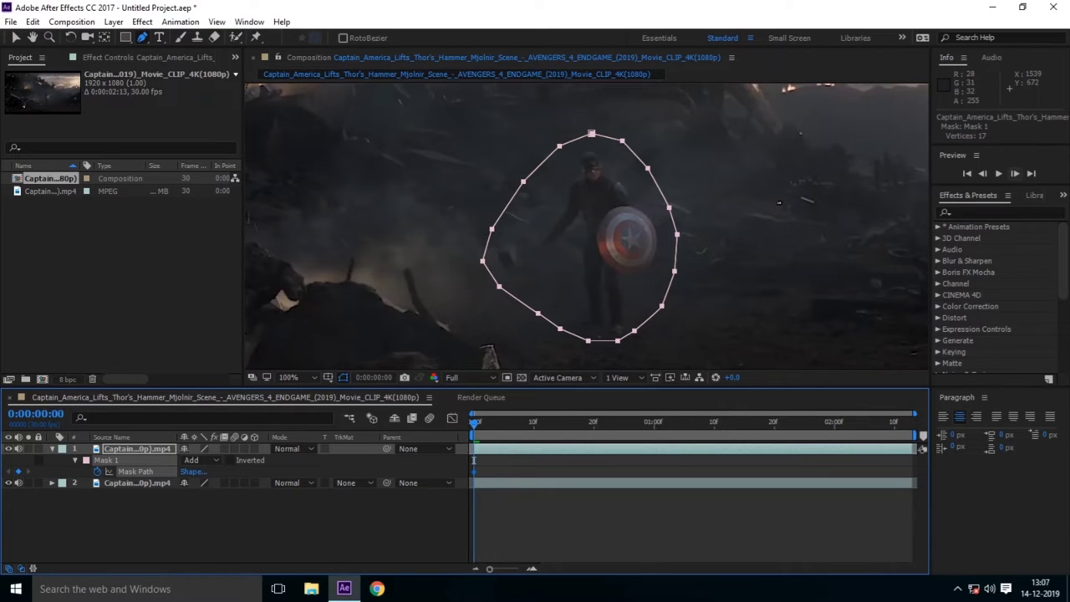
# - On frame 2, select the masked layer and drag four mask vertices to follow Captain America
pyautogui.click(1014, 173)
pyautogui.click(1014, 173)
pyautogui.click(1013, 173)
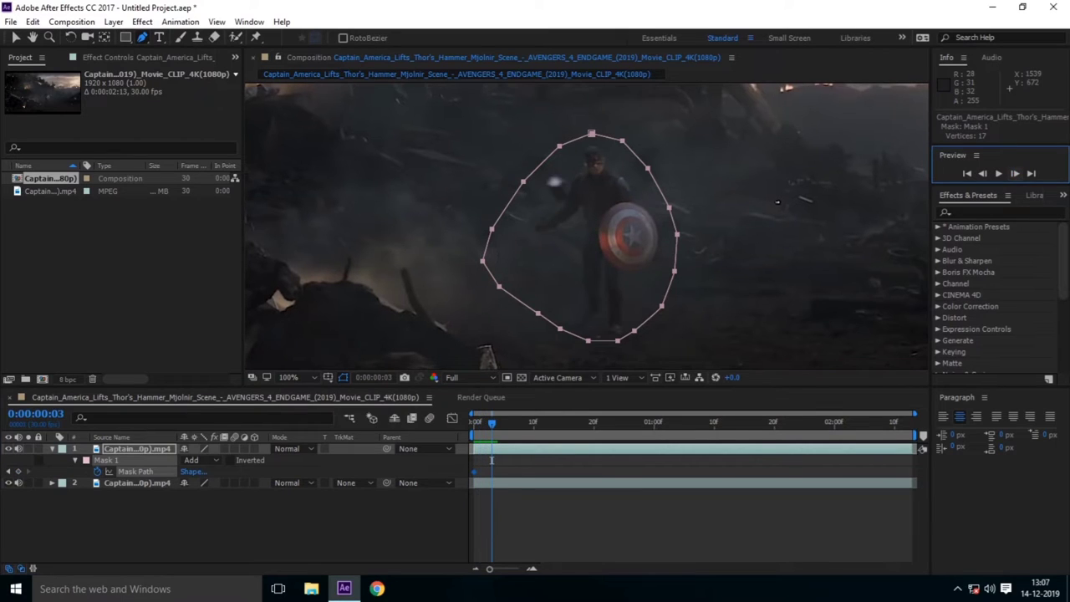
pyautogui.click(982, 173)
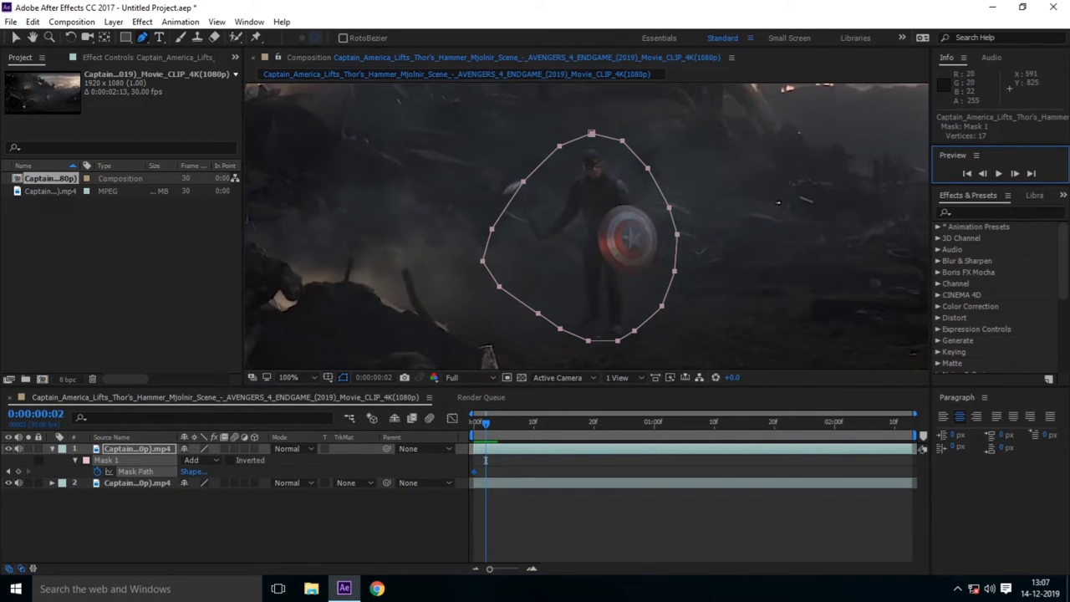
pyautogui.click(486, 460)
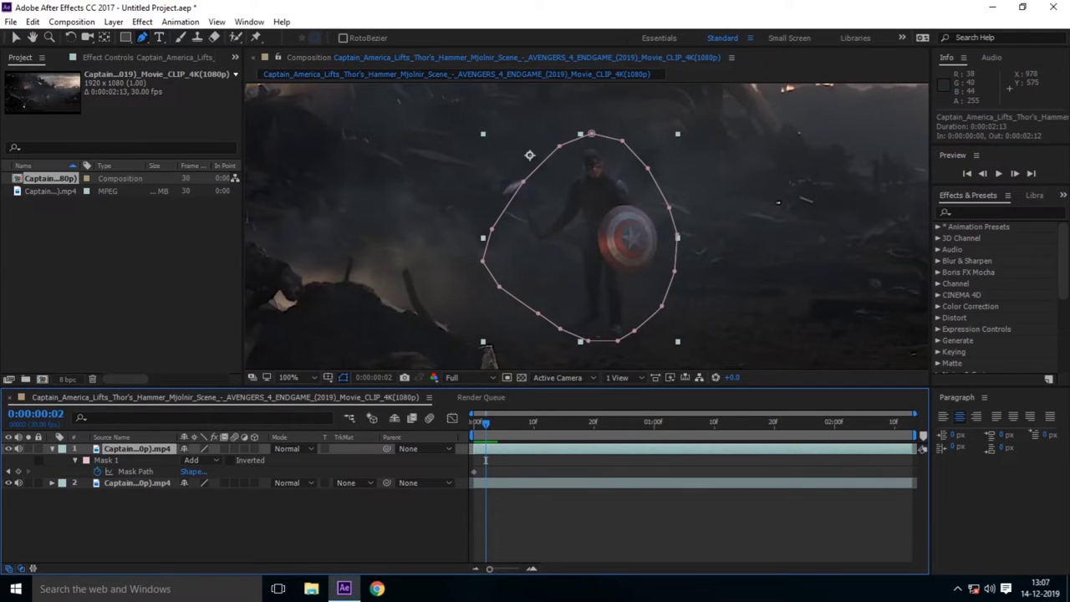
pyautogui.moveTo(523, 180); pyautogui.dragTo(516, 170)
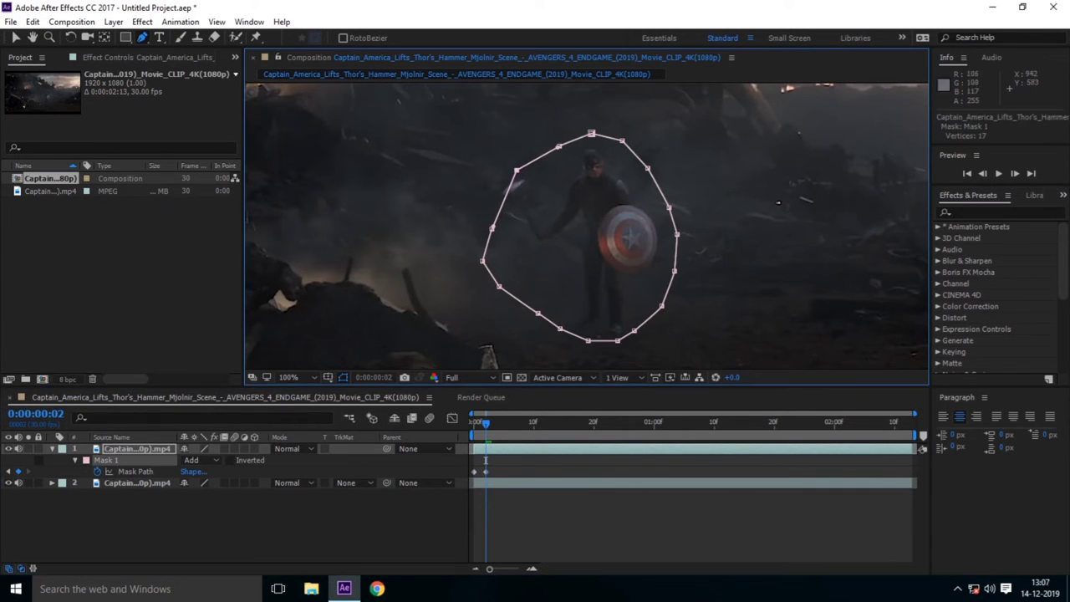
pyautogui.moveTo(491, 227); pyautogui.dragTo(488, 195)
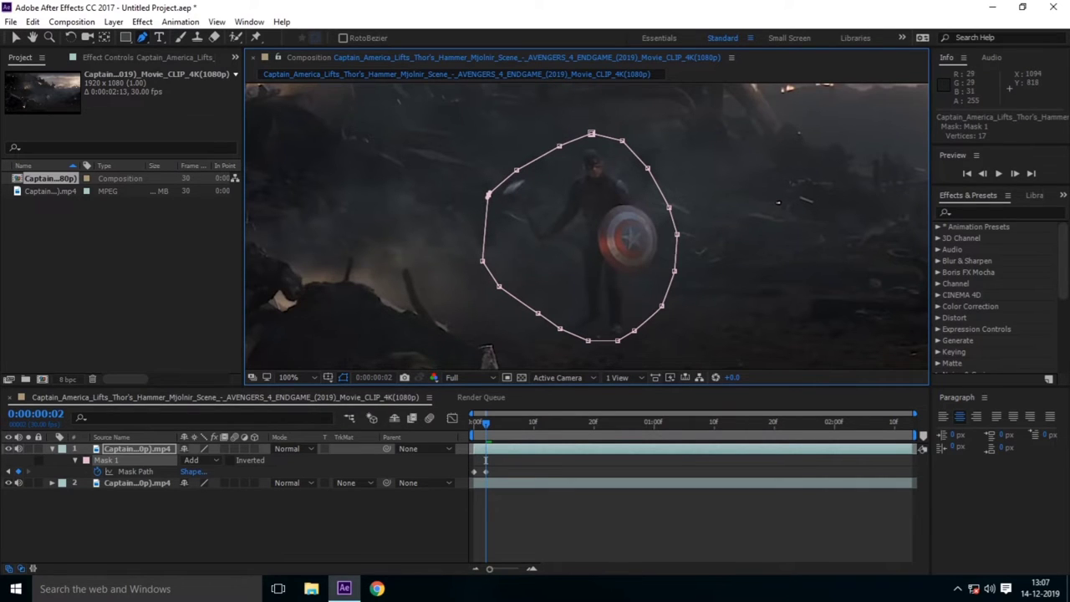
pyautogui.moveTo(617, 341); pyautogui.dragTo(637, 332)
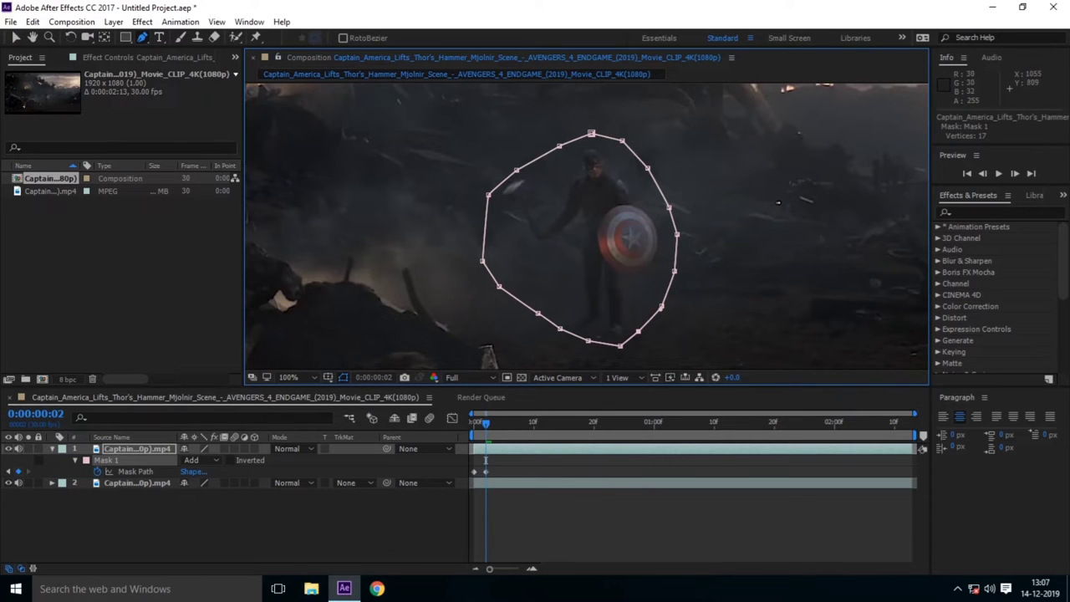
pyautogui.moveTo(588, 341); pyautogui.dragTo(587, 344)
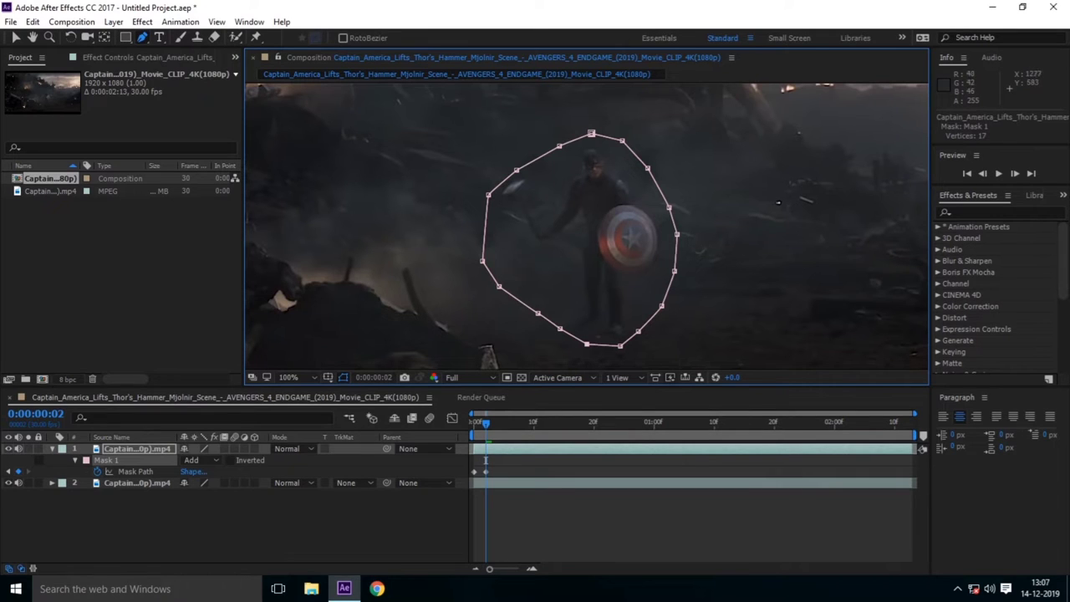
# - Advance to around frame 7 and reshape the mask's left side and top point around him
pyautogui.click(994, 164)
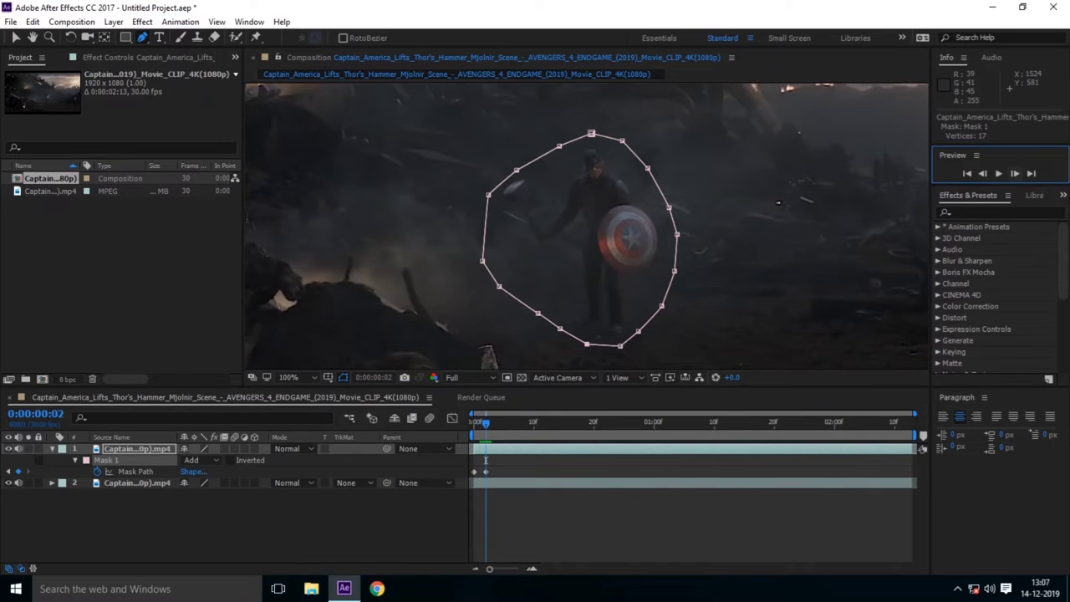
pyautogui.click(1015, 173)
pyautogui.click(1014, 173)
pyautogui.click(1015, 173)
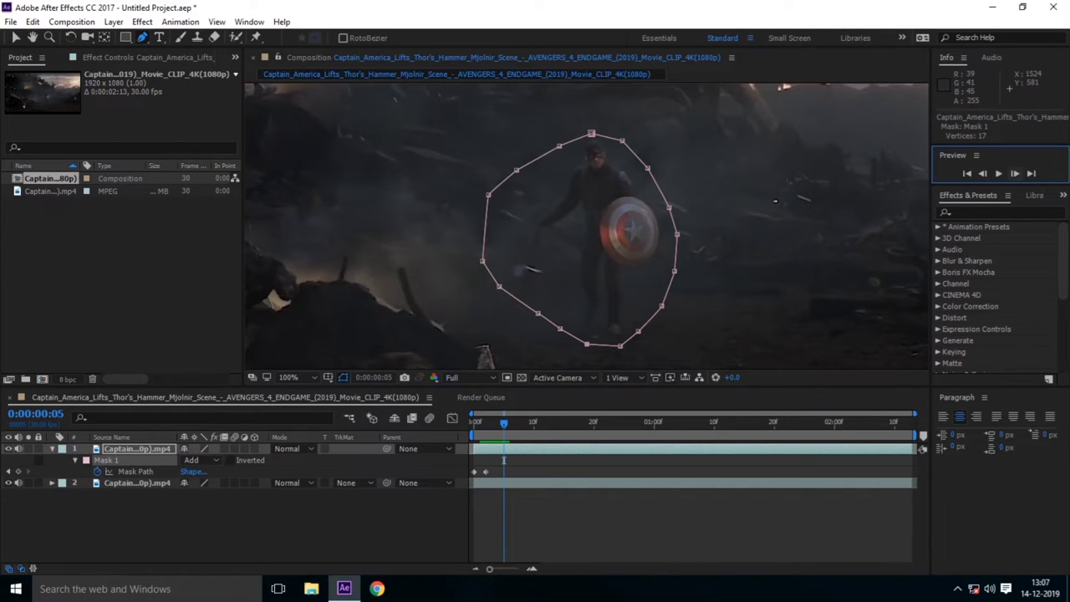
pyautogui.press('pagedown')
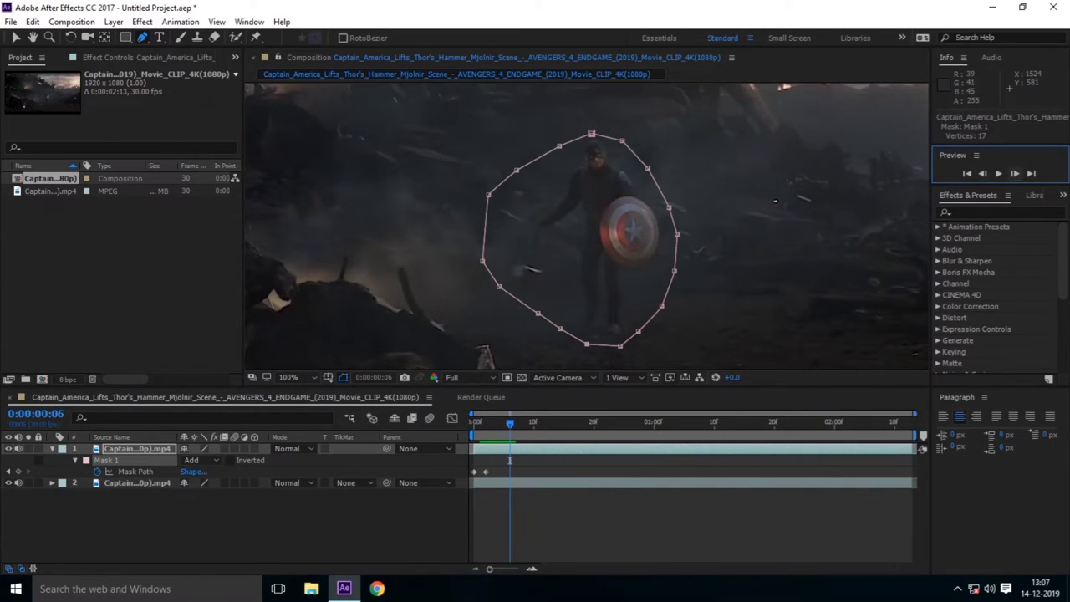
pyautogui.click(1015, 173)
pyautogui.click(982, 173)
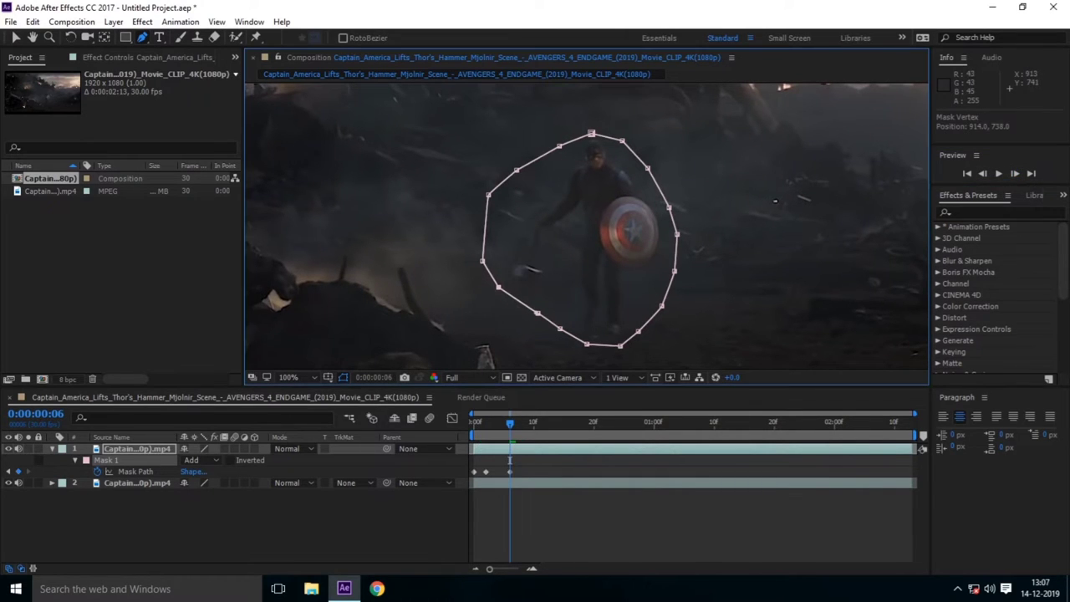
pyautogui.press('pagedown')
pyautogui.moveTo(481, 261); pyautogui.dragTo(471, 249)
pyautogui.moveTo(487, 196); pyautogui.dragTo(467, 202)
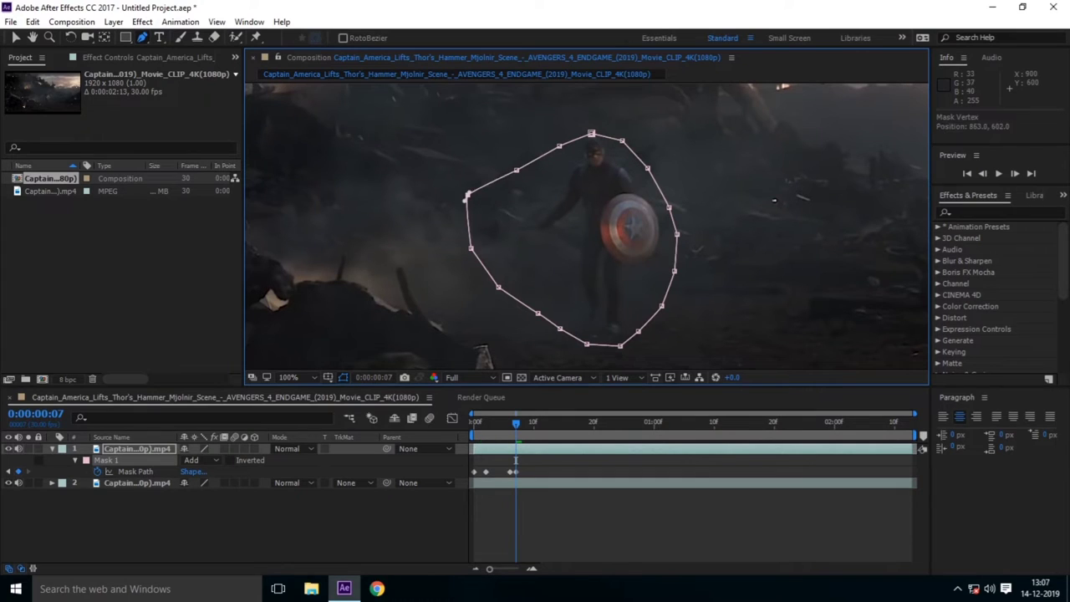
pyautogui.moveTo(591, 133); pyautogui.dragTo(591, 130)
# - Step ahead frame by frame, adjusting the upper-left, lower-left and bottom mask points
pyautogui.click(1015, 173)
pyautogui.moveTo(515, 170); pyautogui.dragTo(515, 156)
pyautogui.moveTo(558, 147); pyautogui.dragTo(551, 147)
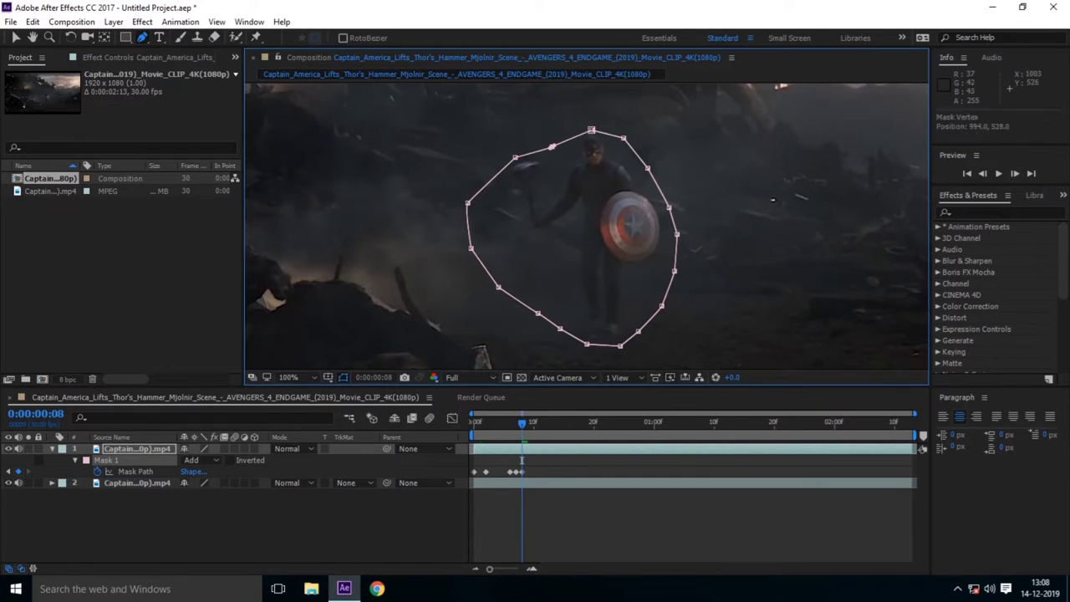
pyautogui.click(1015, 172)
pyautogui.click(1015, 173)
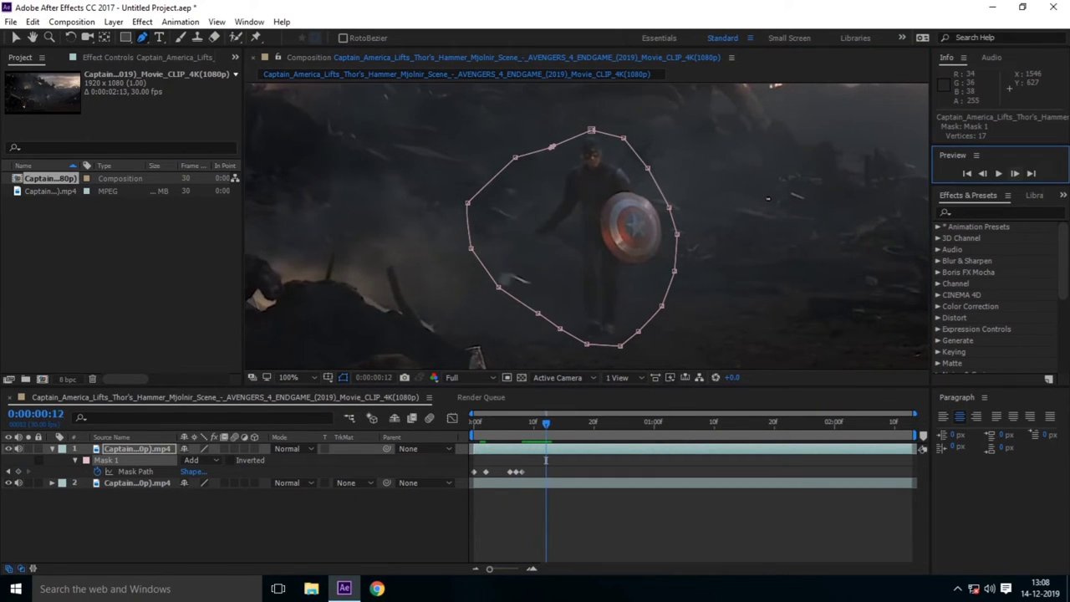
pyautogui.moveTo(498, 286); pyautogui.dragTo(494, 292)
pyautogui.click(1014, 173)
pyautogui.click(1014, 173)
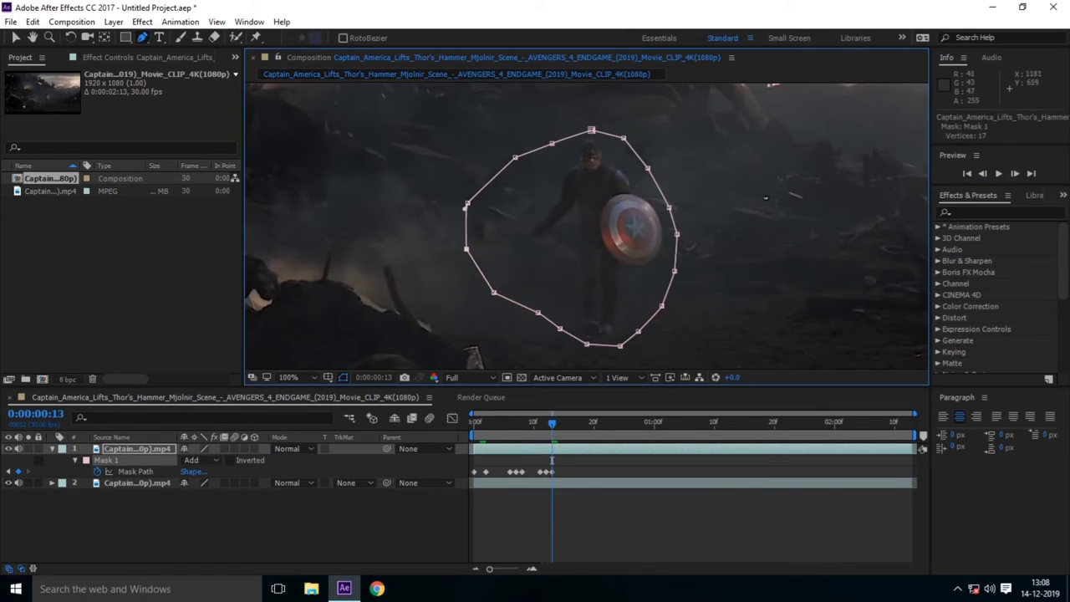
pyautogui.moveTo(515, 156); pyautogui.dragTo(505, 156)
pyautogui.click(1014, 173)
pyautogui.click(1014, 173)
pyautogui.moveTo(587, 344)
pyautogui.mouseDown()
pyautogui.moveTo(562, 343)
pyautogui.moveTo(614, 342)
pyautogui.mouseUp()
# - Continue to frame 19, widening the mask's left side and raising its top points above his head
pyautogui.click(1015, 173)
pyautogui.click(1014, 173)
pyautogui.moveTo(493, 293); pyautogui.dragTo(488, 308)
pyautogui.click(1014, 173)
pyautogui.moveTo(506, 156); pyautogui.dragTo(496, 154)
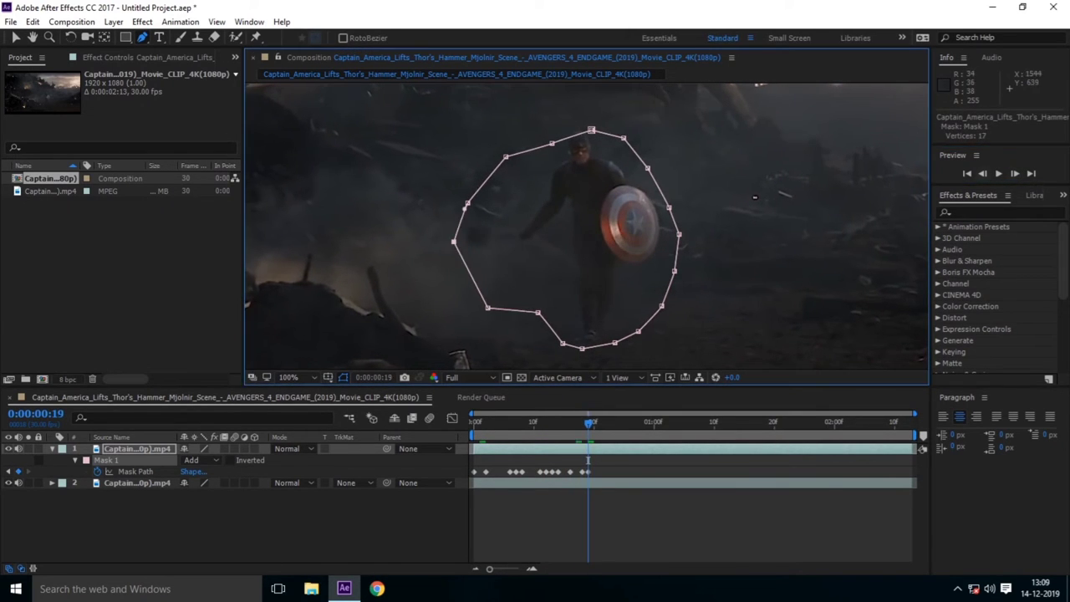
pyautogui.click(1015, 173)
pyautogui.moveTo(466, 248); pyautogui.dragTo(453, 241)
pyautogui.press('pagedown')
pyautogui.press('pagedown')
pyautogui.press('pagedown')
pyautogui.press('pageup')
pyautogui.press('pageup')
pyautogui.press('pageup')
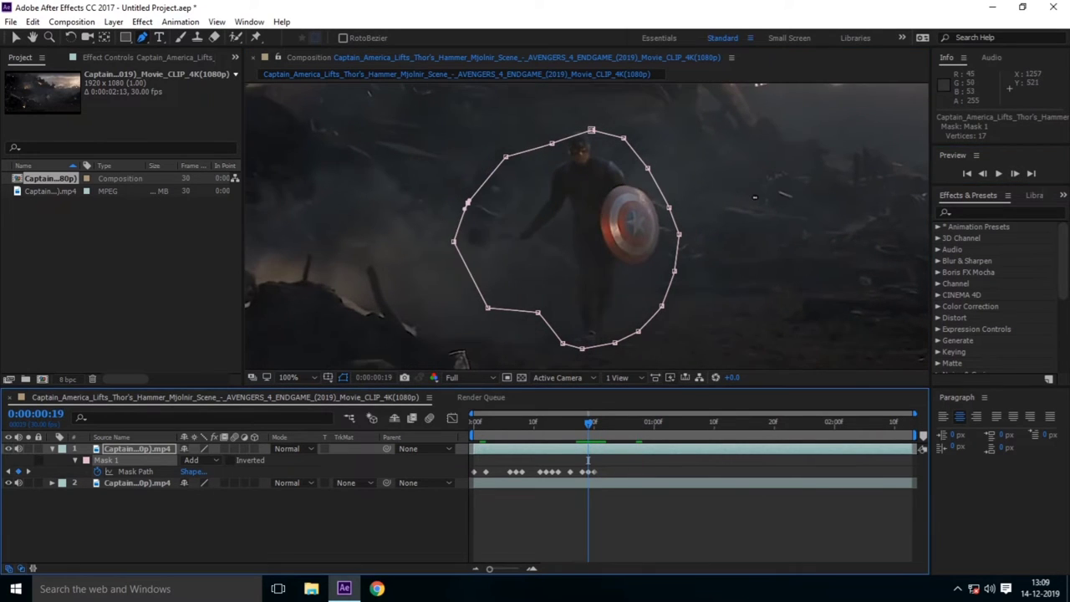
pyautogui.moveTo(552, 144); pyautogui.dragTo(561, 121)
pyautogui.moveTo(591, 130); pyautogui.dragTo(590, 114)
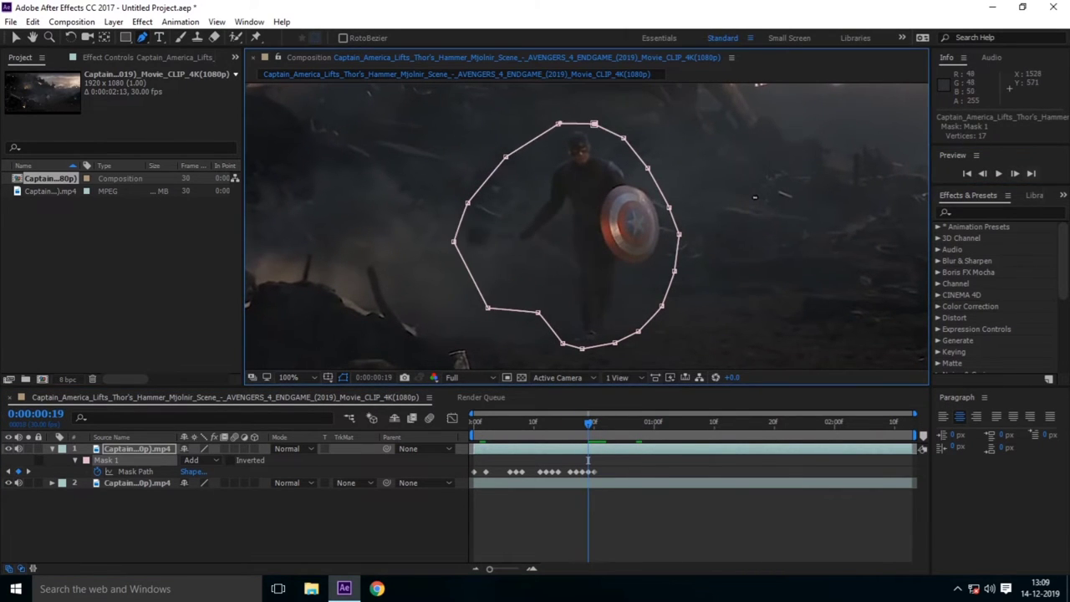
pyautogui.moveTo(505, 156); pyautogui.dragTo(496, 154)
# - Reshape the mask on frames 24, 25 and later, pushing the left and bottom points outward
pyautogui.press('pagedown')
pyautogui.press('pagedown')
pyautogui.press('pagedown')
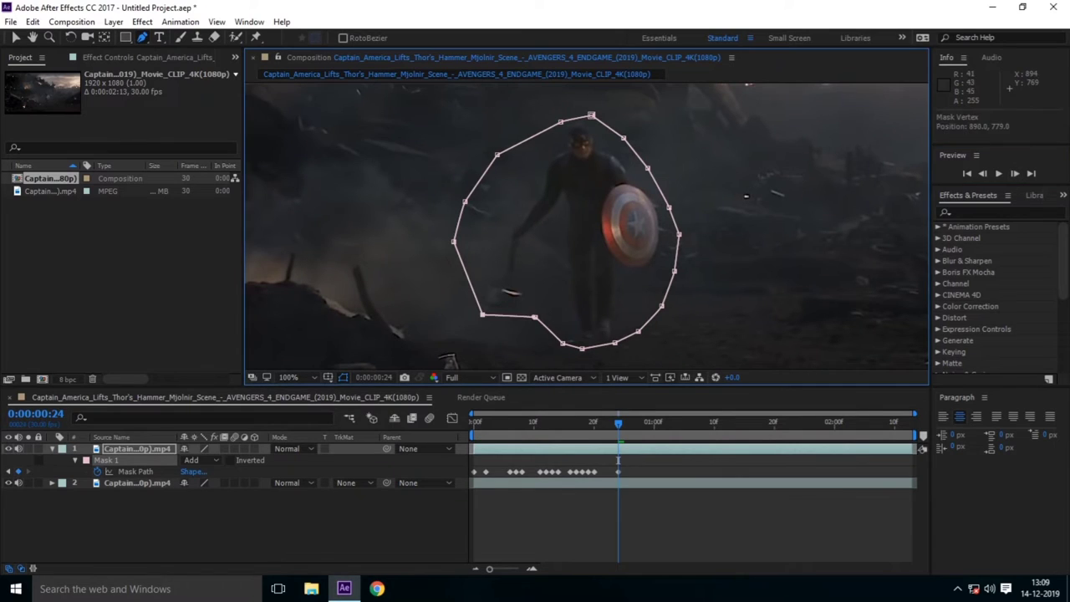
pyautogui.moveTo(487, 308); pyautogui.dragTo(482, 315)
pyautogui.click(1014, 173)
pyautogui.moveTo(453, 242); pyautogui.dragTo(434, 249)
pyautogui.moveTo(464, 202)
pyautogui.mouseDown()
pyautogui.moveTo(457, 176)
pyautogui.moveTo(485, 146)
pyautogui.mouseUp()
pyautogui.press('pagedown')
pyautogui.press('pagedown')
pyautogui.moveTo(557, 346); pyautogui.dragTo(554, 352)
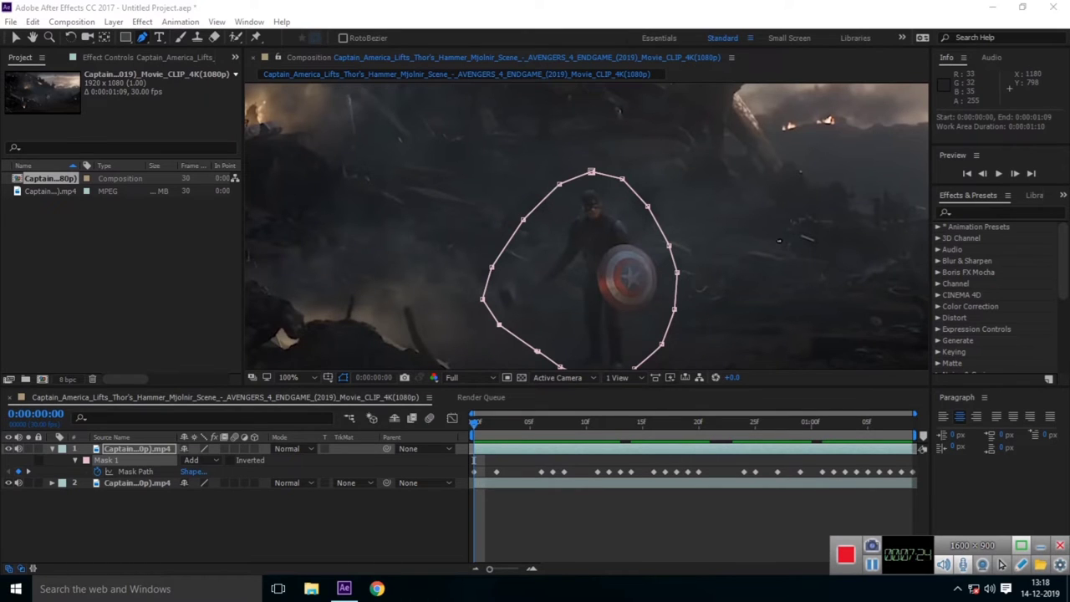
# - Play and step through frames to check the mask, hiding the lower footage layer, then return to frame 0
pyautogui.press('space')
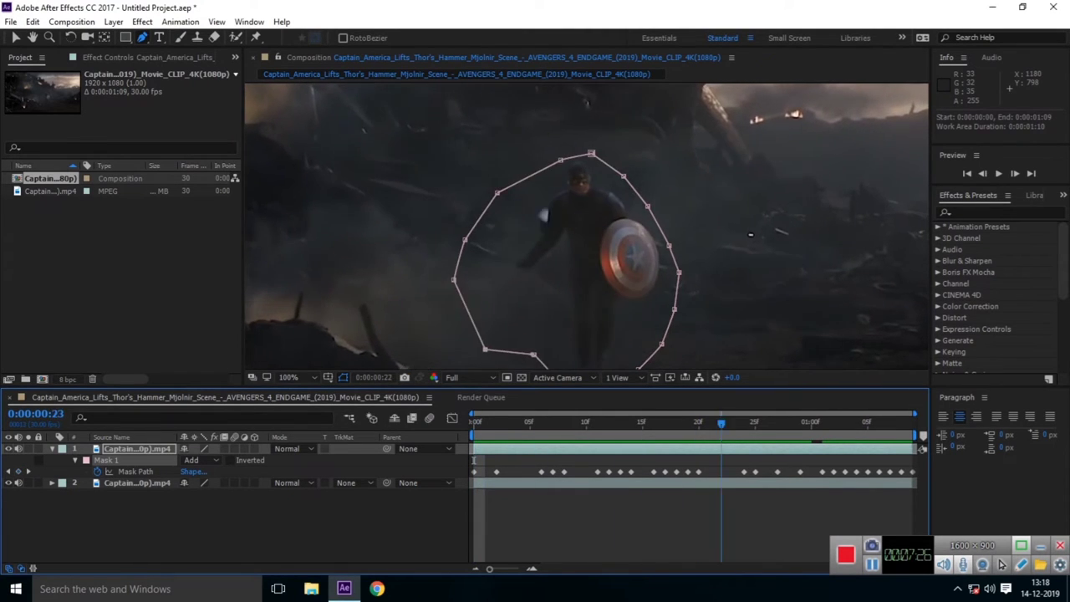
pyautogui.press('space')
pyautogui.press('pageup')
pyautogui.press('pageup')
pyautogui.press('pageup')
pyautogui.press('pageup')
pyautogui.press('pageup')
pyautogui.press('pageup')
pyautogui.press('pagedown')
pyautogui.press('pagedown')
pyautogui.press('pagedown')
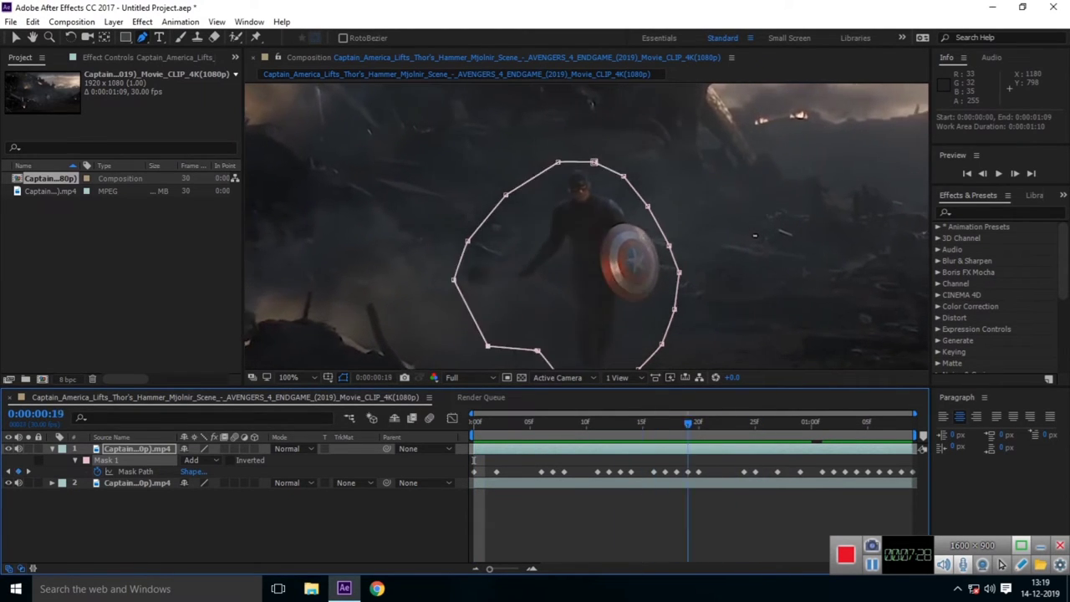
pyautogui.press('pagedown')
pyautogui.press('pagedown')
pyautogui.press('pagedown')
pyautogui.press('pagedown')
pyautogui.press('pagedown')
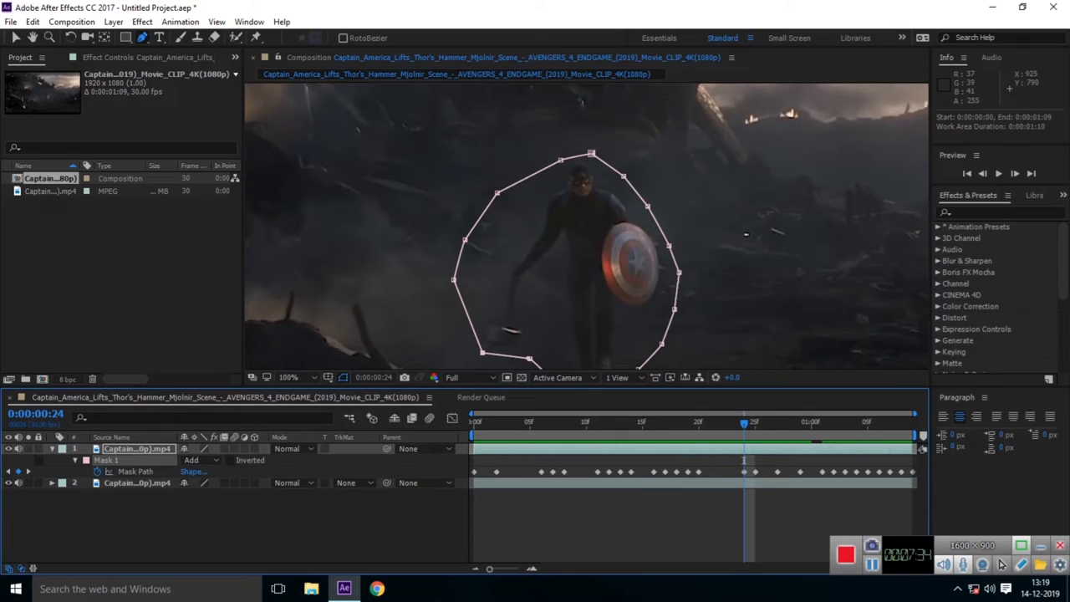
pyautogui.press('pageup')
pyautogui.press('pageup')
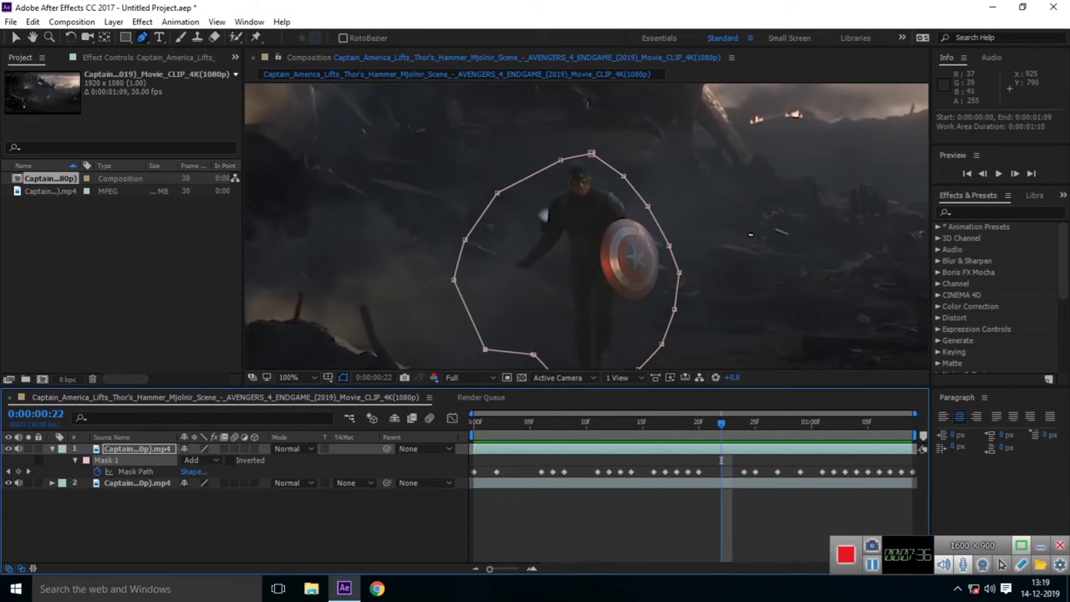
pyautogui.click(9, 482)
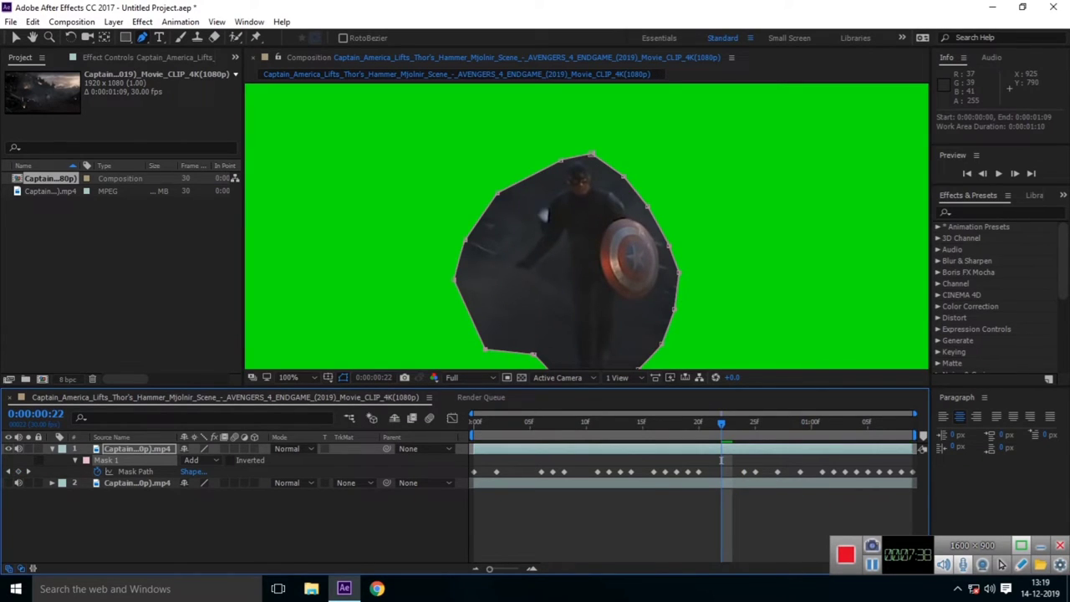
pyautogui.press('pageup')
pyautogui.press('pageup')
pyautogui.press('pageup')
pyautogui.press('pageup')
pyautogui.press('pageup')
pyautogui.press('pageup')
pyautogui.press('pageup')
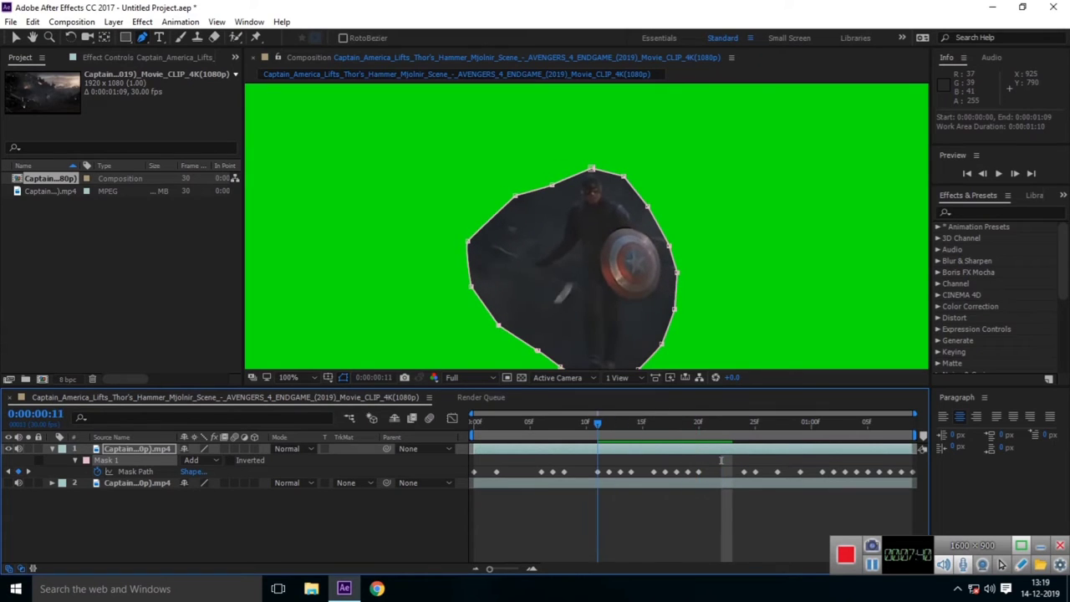
pyautogui.press('pageup')
pyautogui.press('pageup')
pyautogui.press('pageup')
pyautogui.press('pageup')
pyautogui.press('pageup')
pyautogui.press('pageup')
pyautogui.press('pageup')
pyautogui.press('pageup')
pyautogui.press('pageup')
pyautogui.press('pageup')
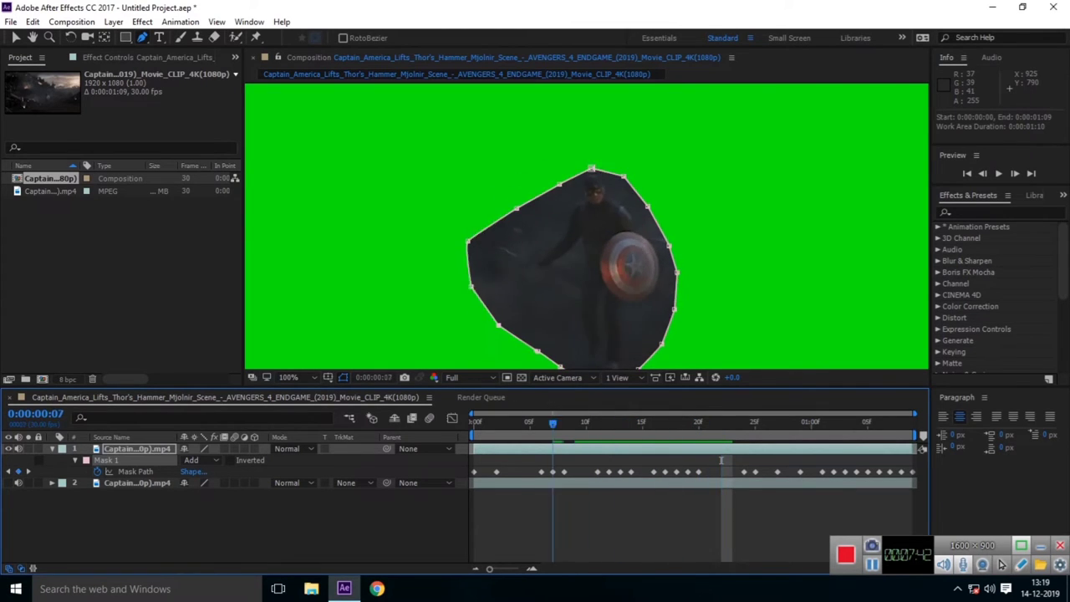
pyautogui.press('pageup')
pyautogui.press('pageup')
pyautogui.press('pageup')
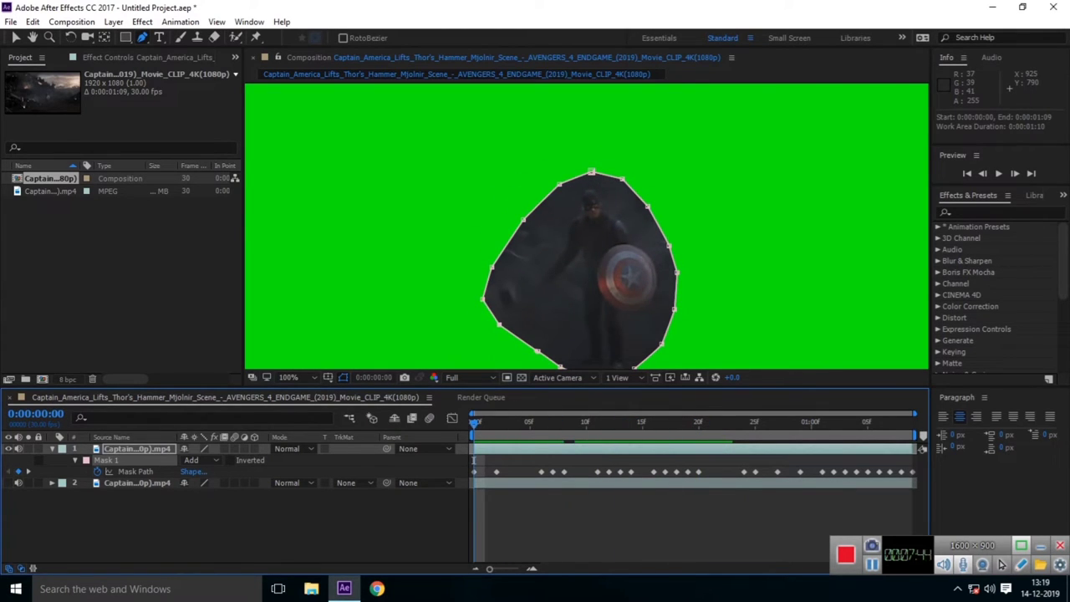
# - Select the top layer and show all Mask 1 properties with MM
pyautogui.click(137, 449)
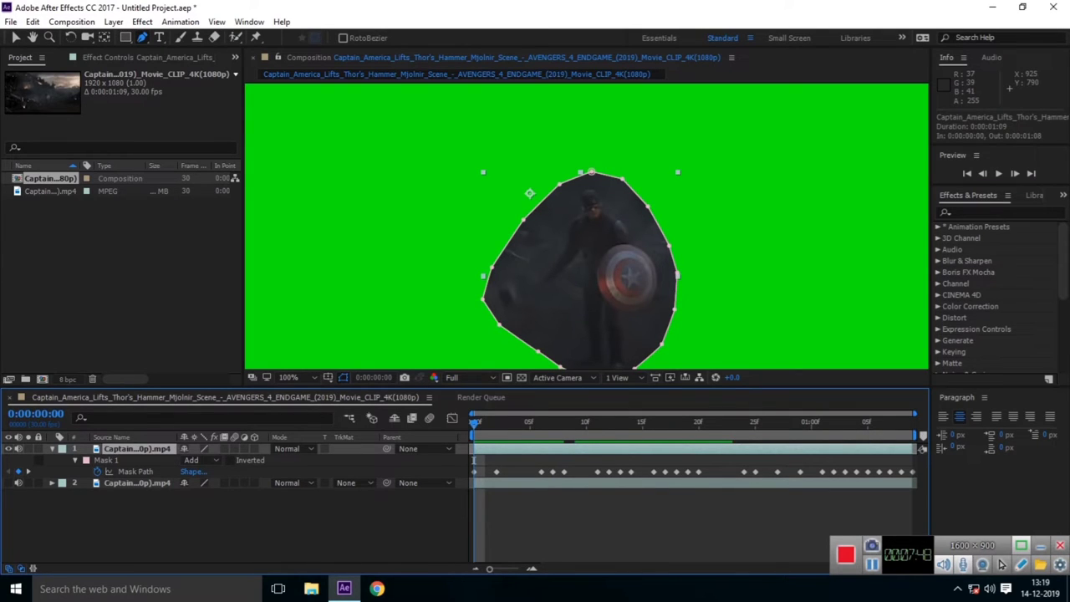
pyautogui.press('u')
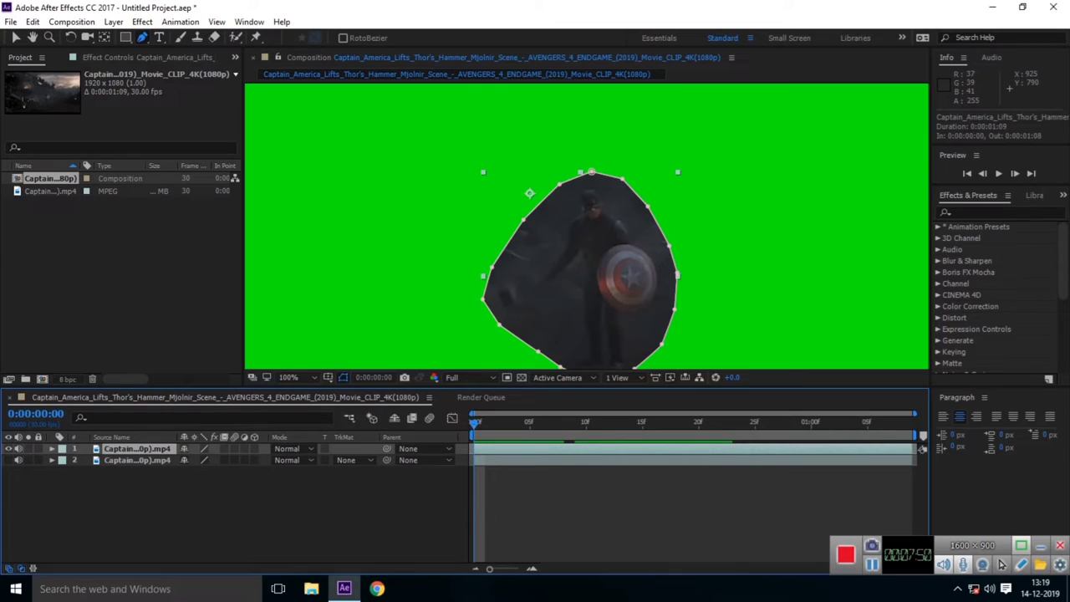
pyautogui.press('m')
pyautogui.press('m')
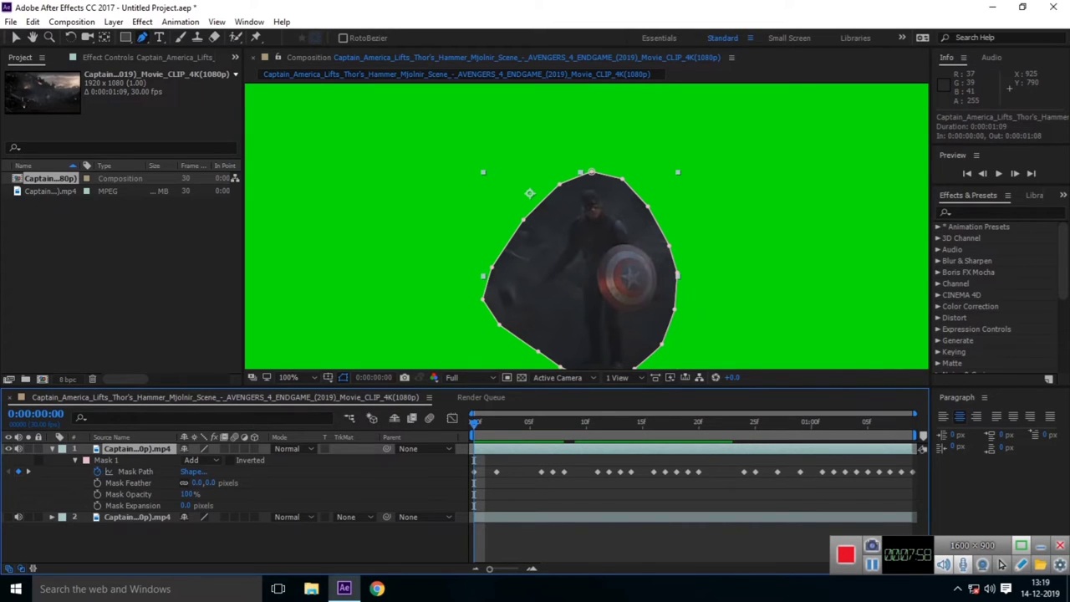
# - Raise Mask 1's feather to 15.0 pixels, then select the mask's vertices
pyautogui.moveTo(199, 482); pyautogui.dragTo(214, 483)
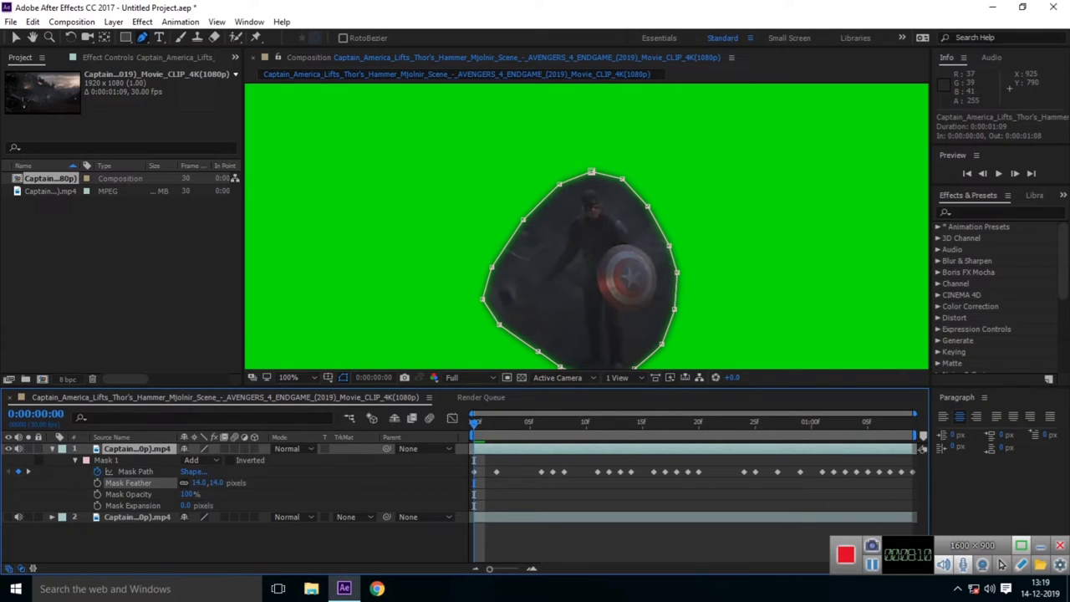
pyautogui.click(529, 193)
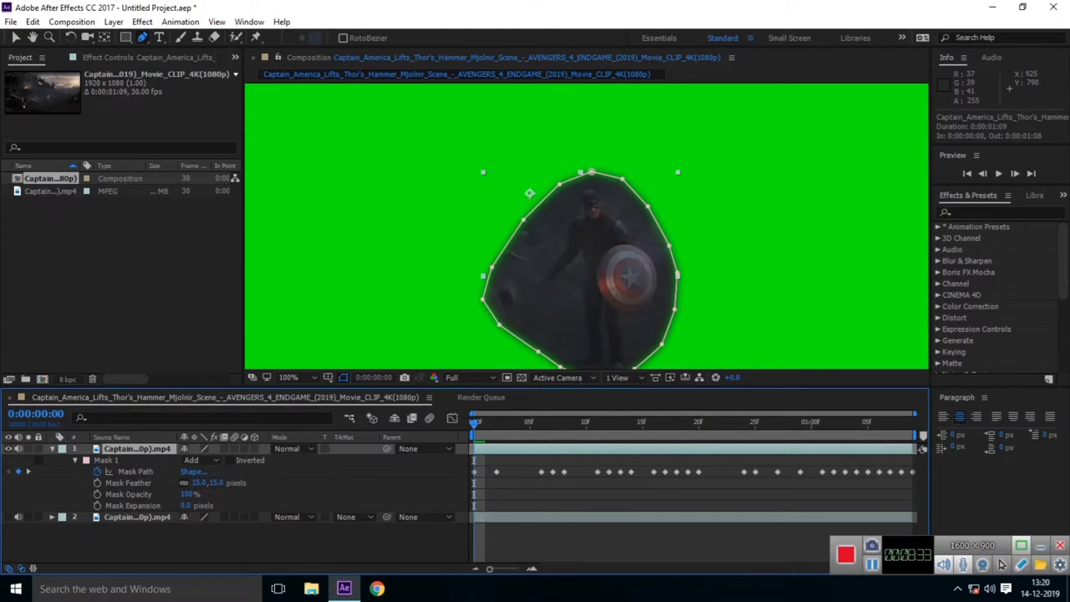
# - Change Mask 1's mode from Add to Subtract and switch to the Selection tool
pyautogui.click(197, 459)
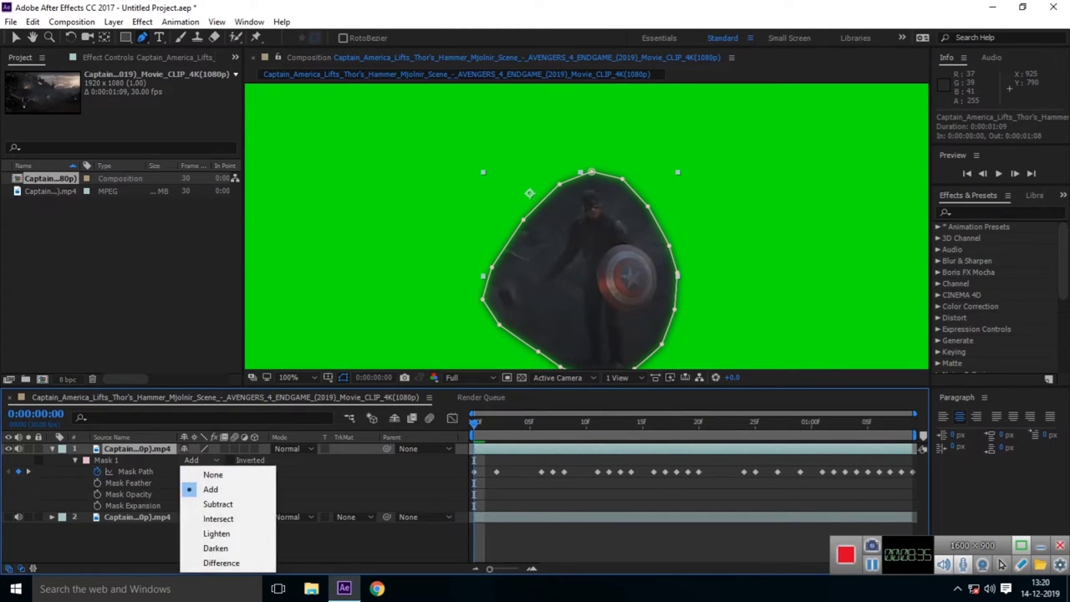
pyautogui.click(217, 504)
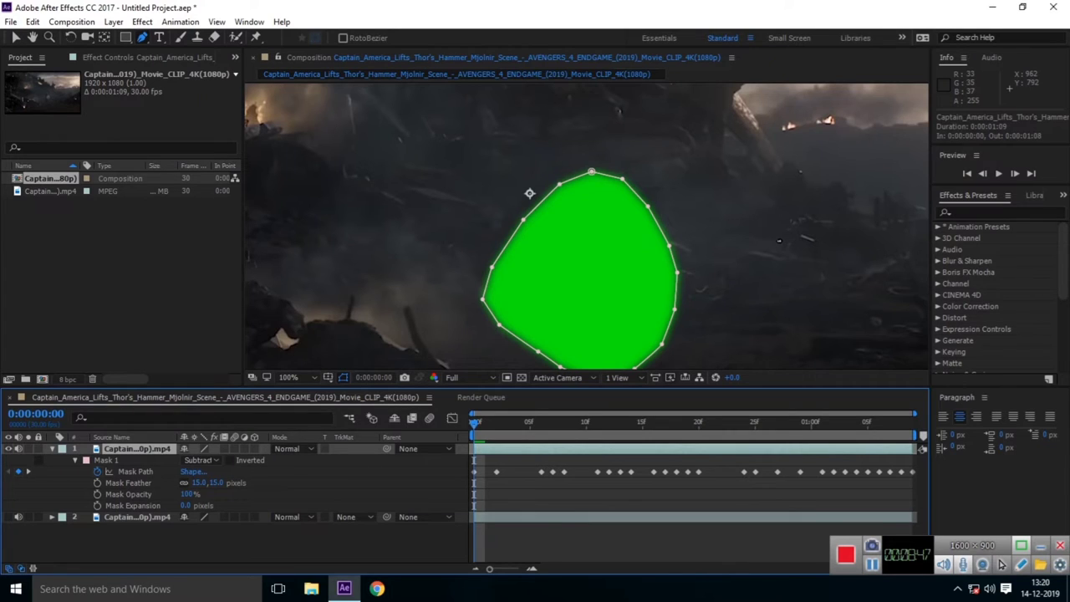
pyautogui.press('v')
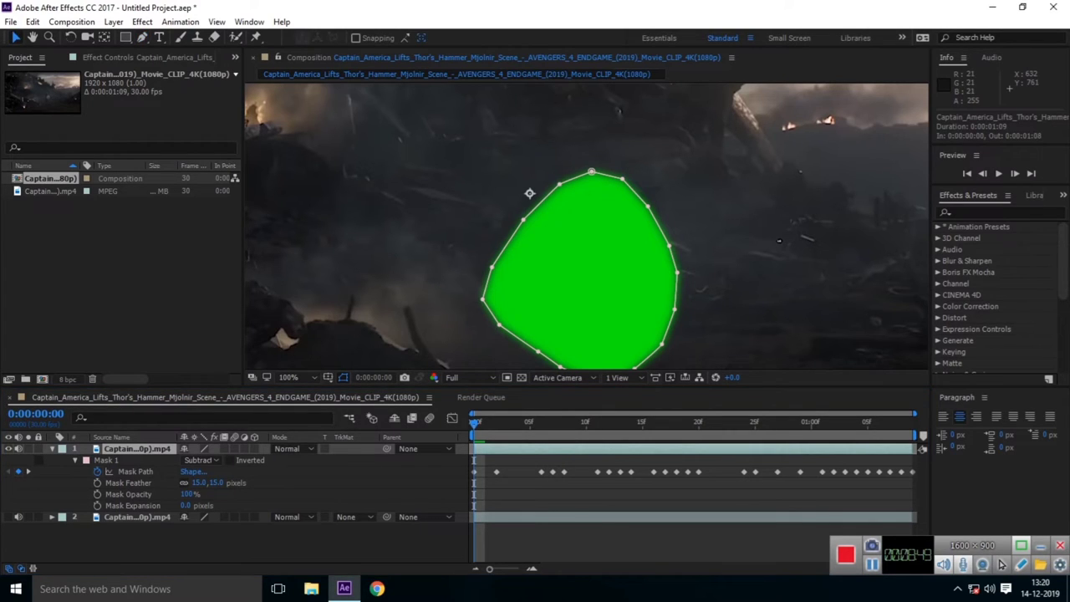
# - Preview the subtracted mask, return to the first frame, and make layer 2 visible again
pyautogui.click(998, 173)
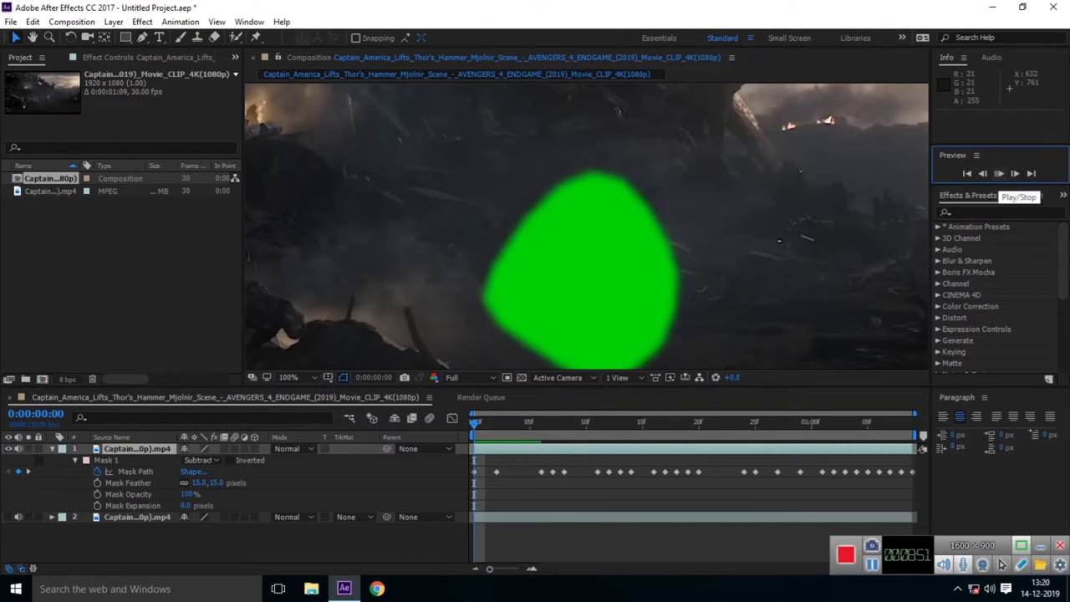
pyautogui.click(998, 174)
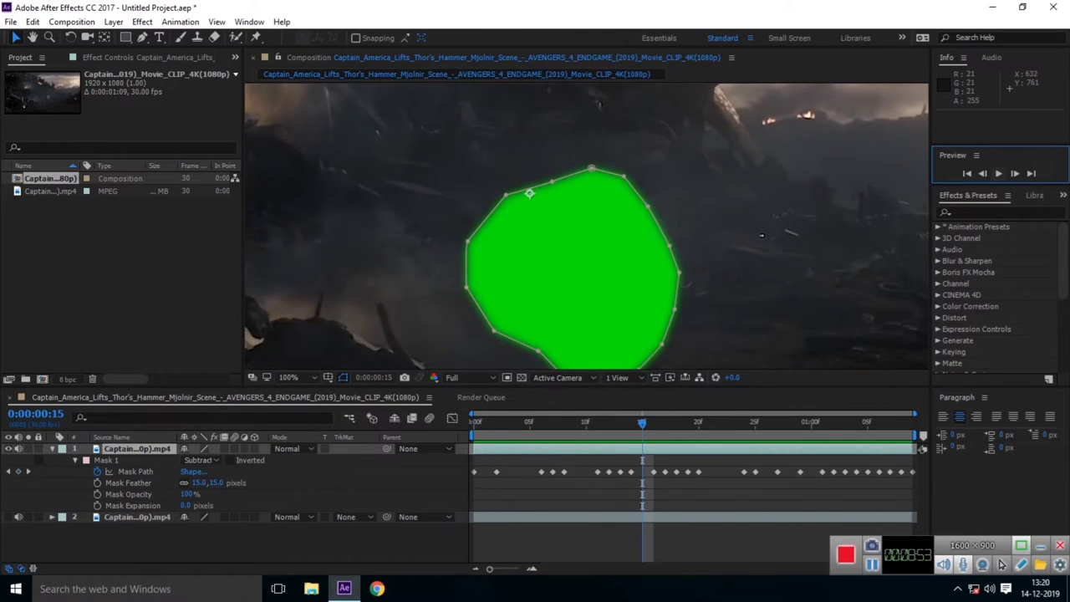
pyautogui.click(642, 460)
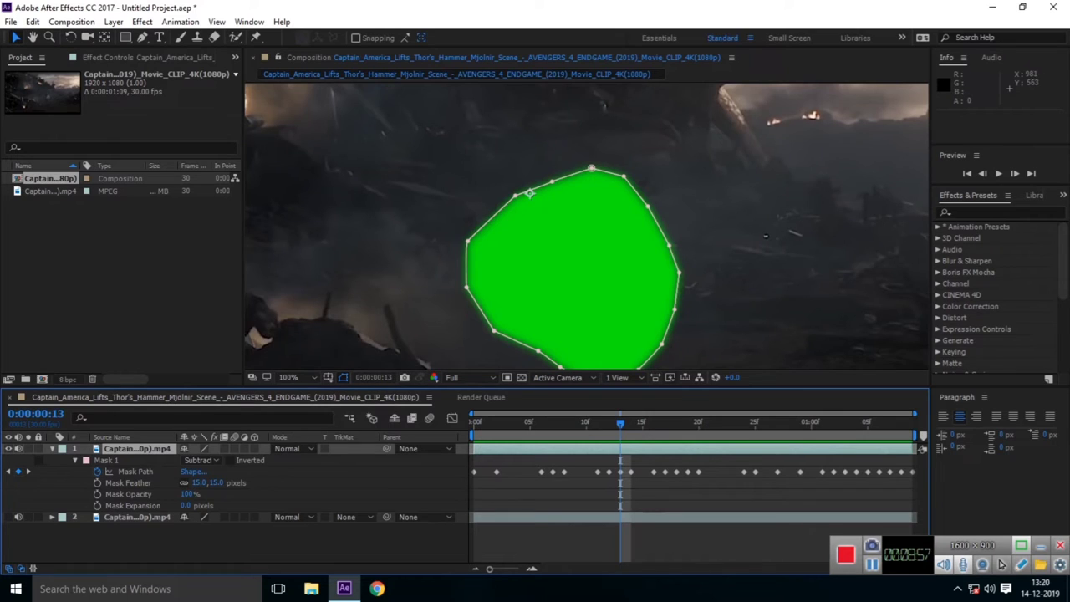
pyautogui.press('pageup')
pyautogui.press('pageup')
pyautogui.press('pageup')
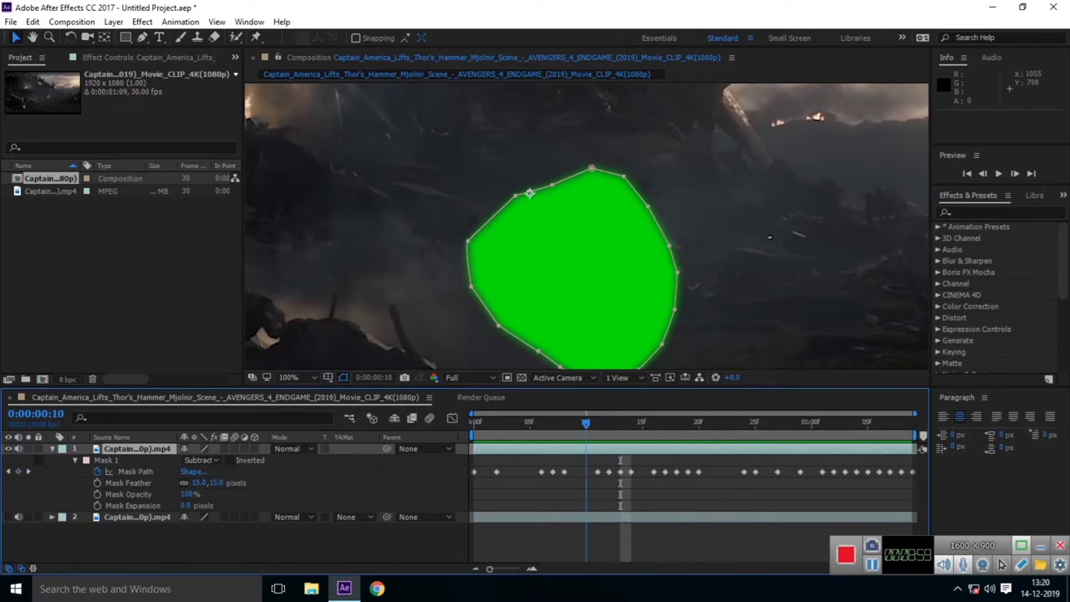
pyautogui.press('pageup')
pyautogui.press('pageup')
pyautogui.press('pageup')
pyautogui.press('pageup')
pyautogui.press('pageup')
pyautogui.press('pageup')
pyautogui.press('pageup')
pyautogui.press('pageup')
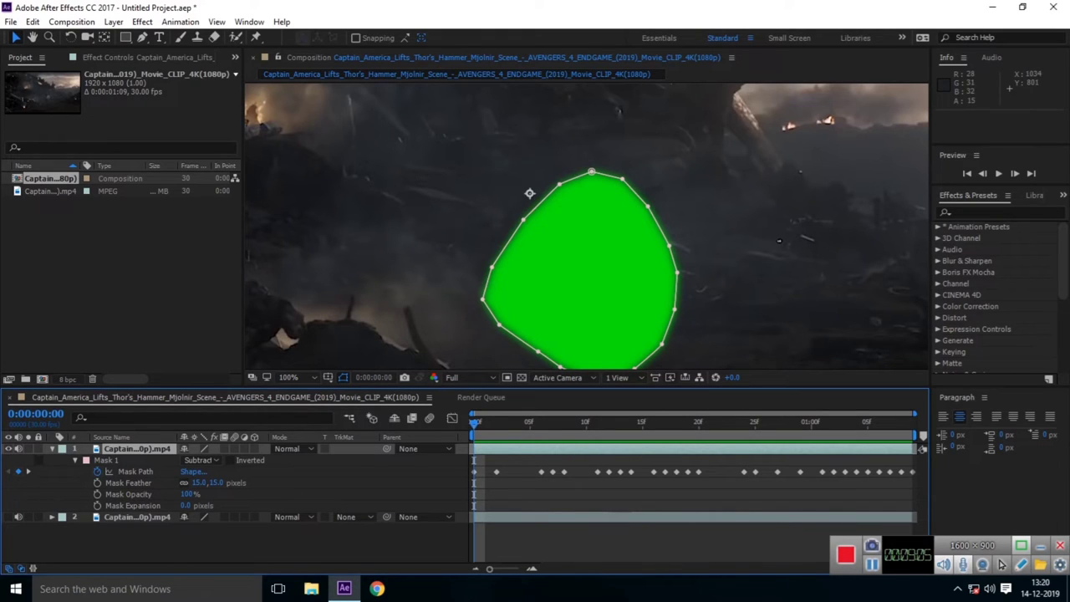
pyautogui.hotkey('ctrl', 'z')
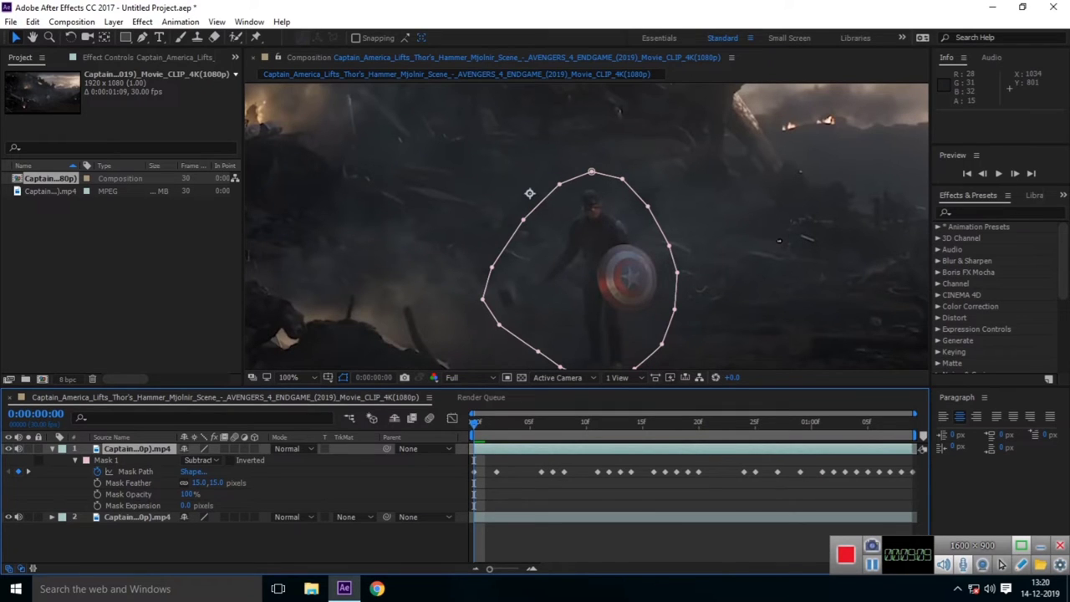
# - Collapse the mask properties and set the viewer to Fit up to 100%
pyautogui.click(52, 448)
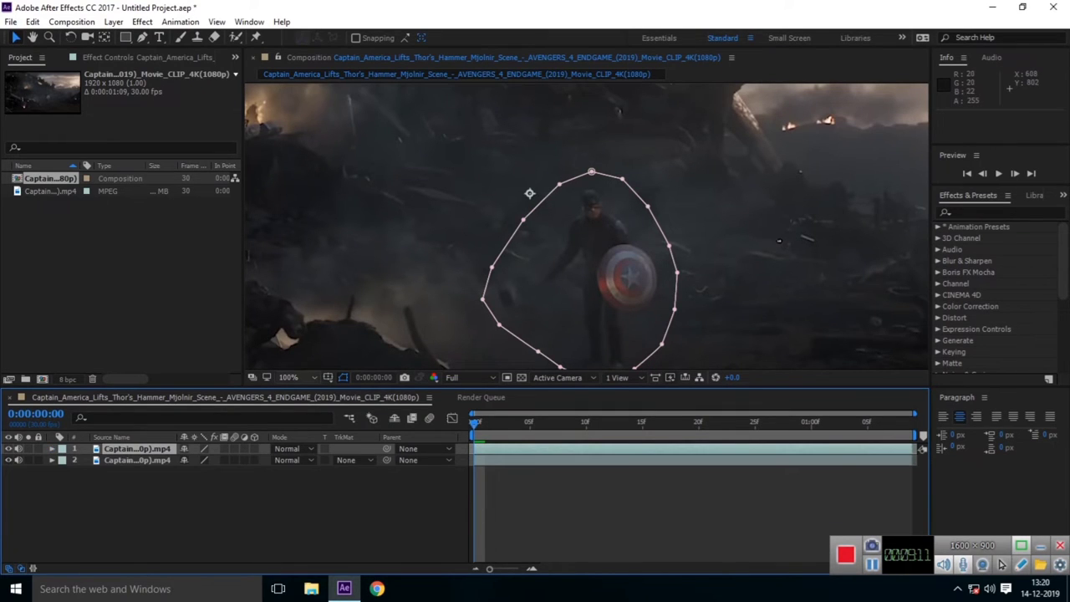
pyautogui.click(288, 377)
pyautogui.click(322, 150)
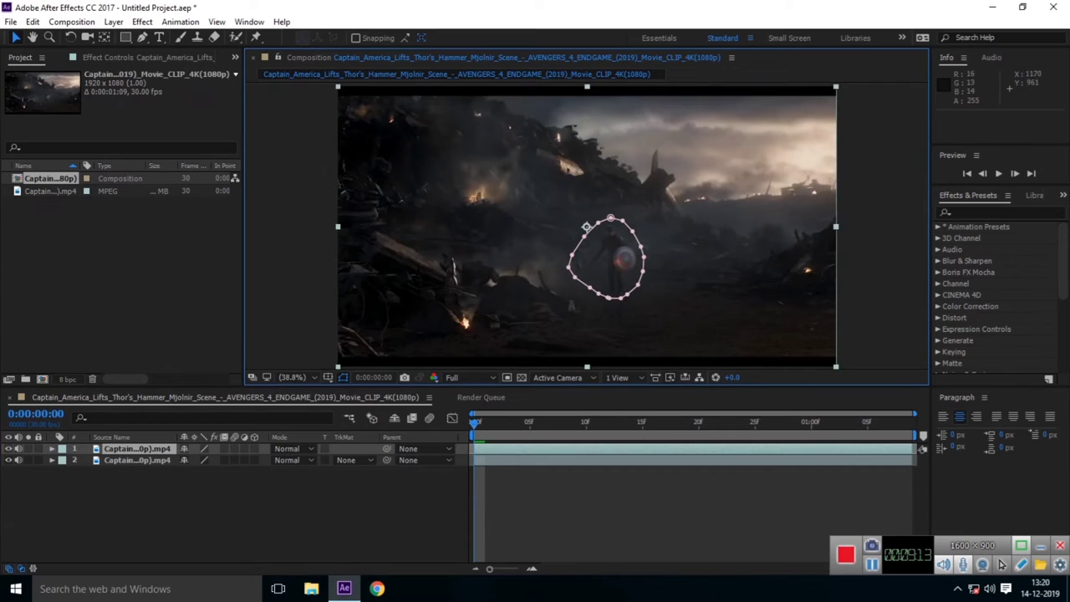
# - Preview the subtract-masked composite, then bring up the Composition menu
pyautogui.press('space')
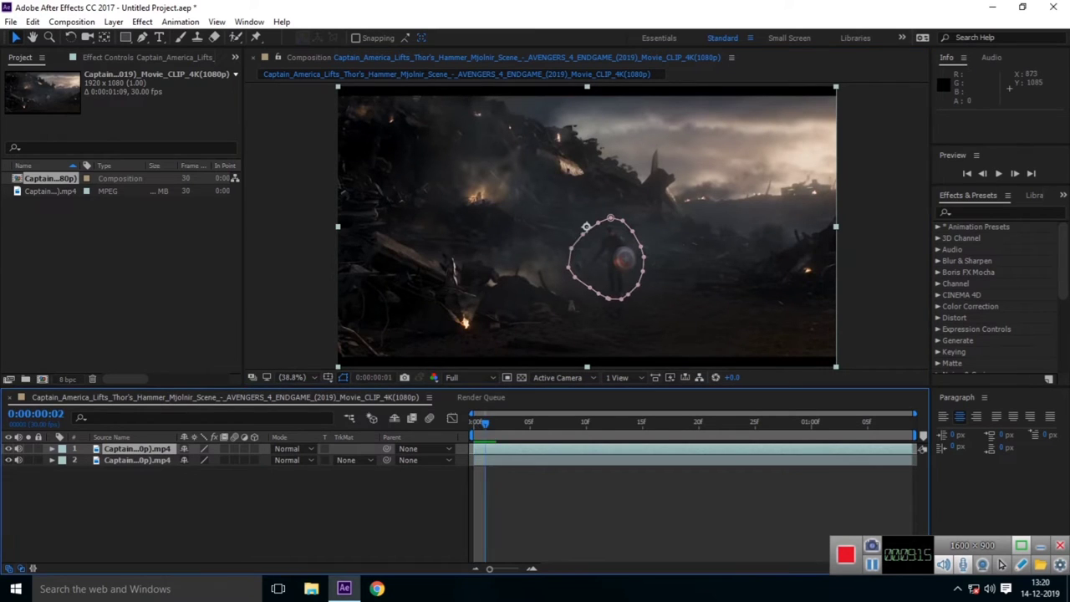
pyautogui.press('space')
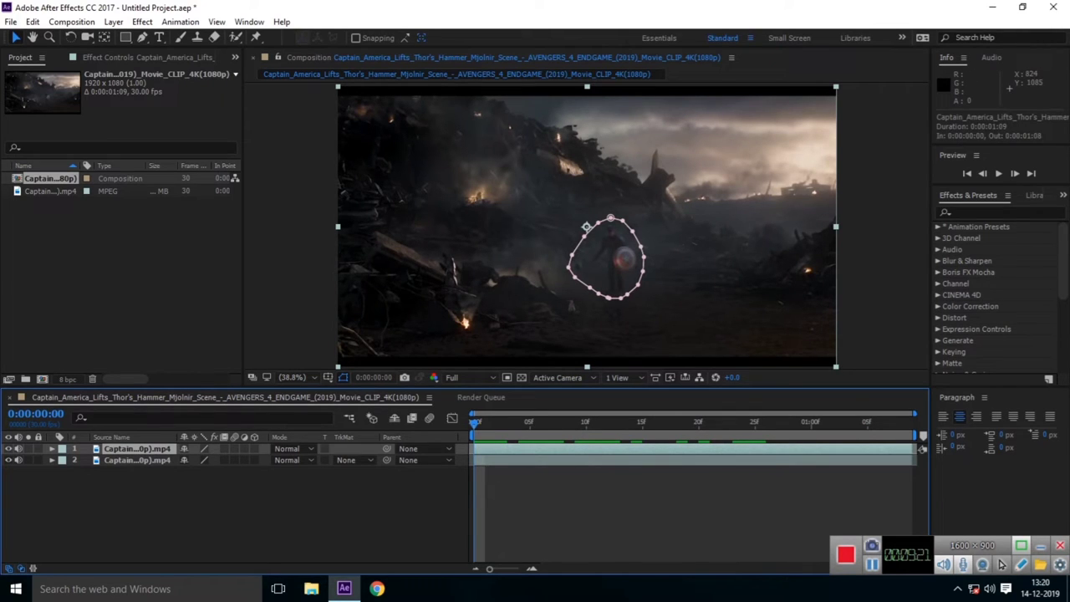
pyautogui.click(71, 22)
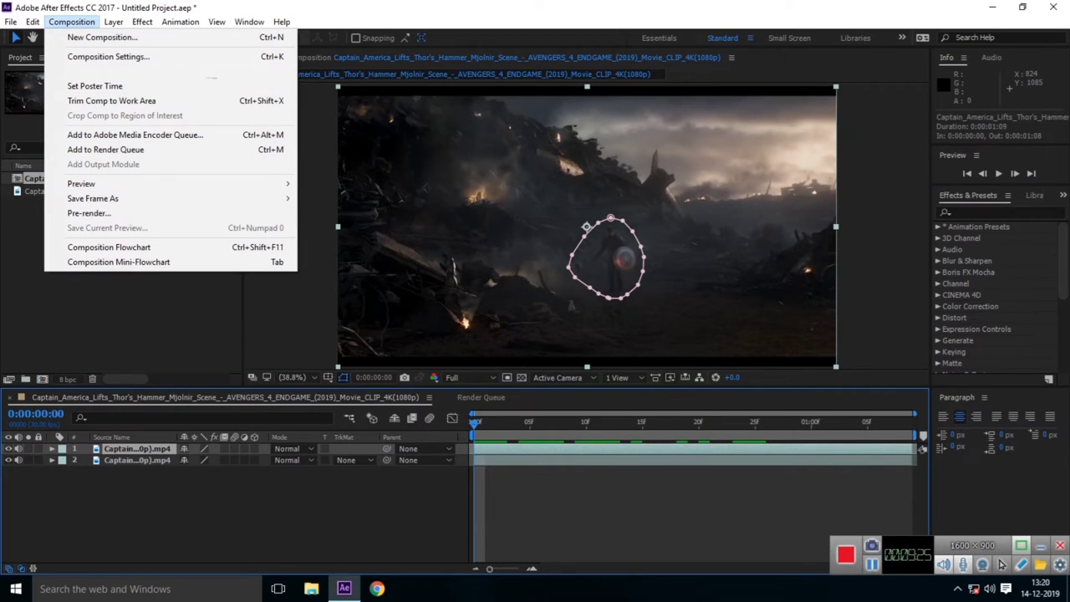
# - Save the frame as Photoshop layers, browsing to the avengar and game last scene folder on F:
pyautogui.moveTo(92, 198)
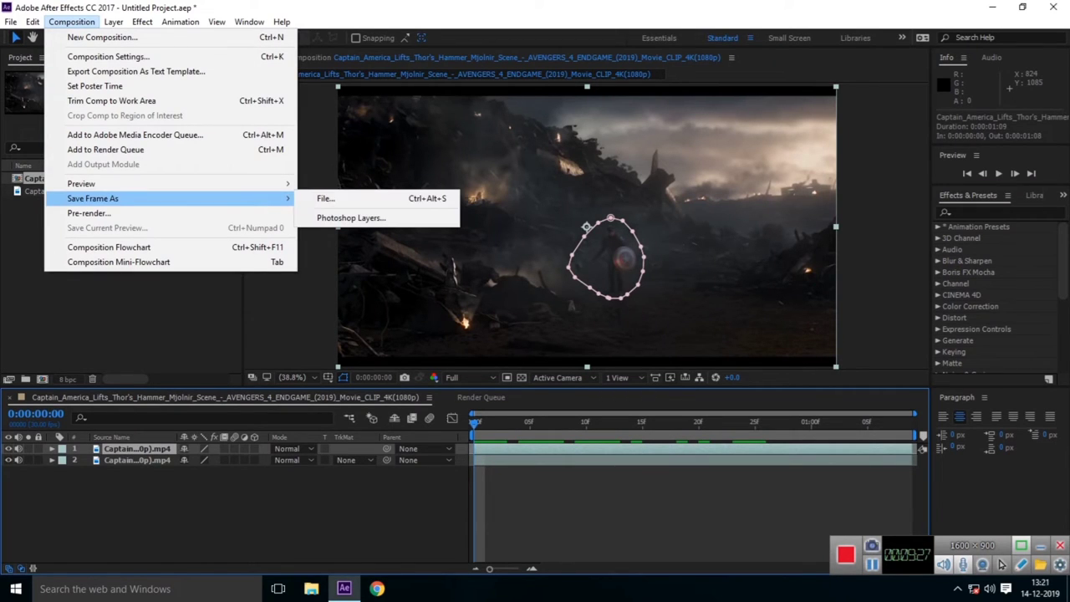
pyautogui.click(351, 217)
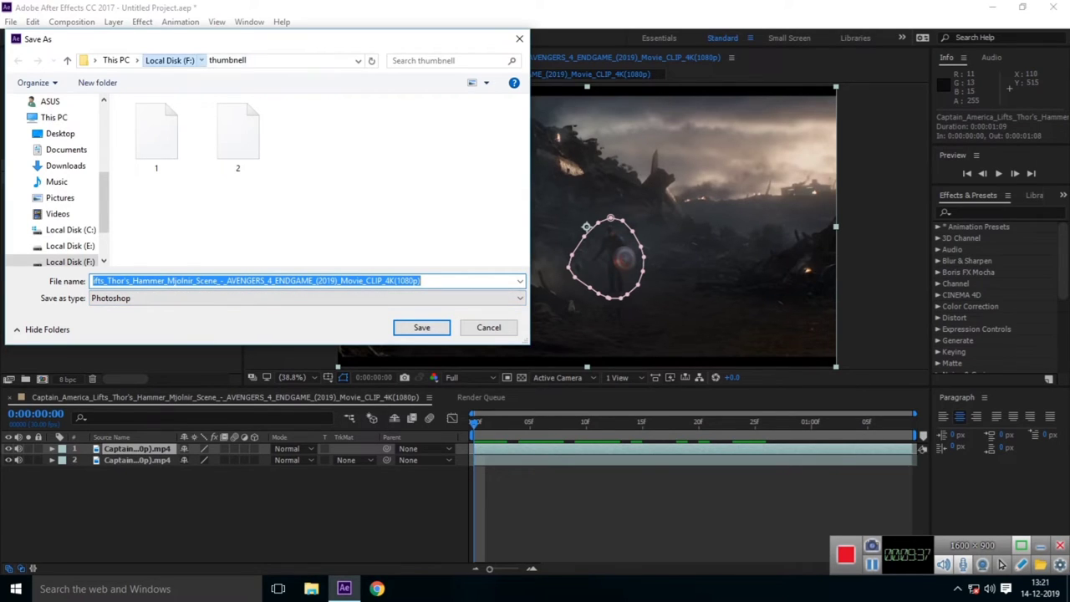
pyautogui.click(169, 60)
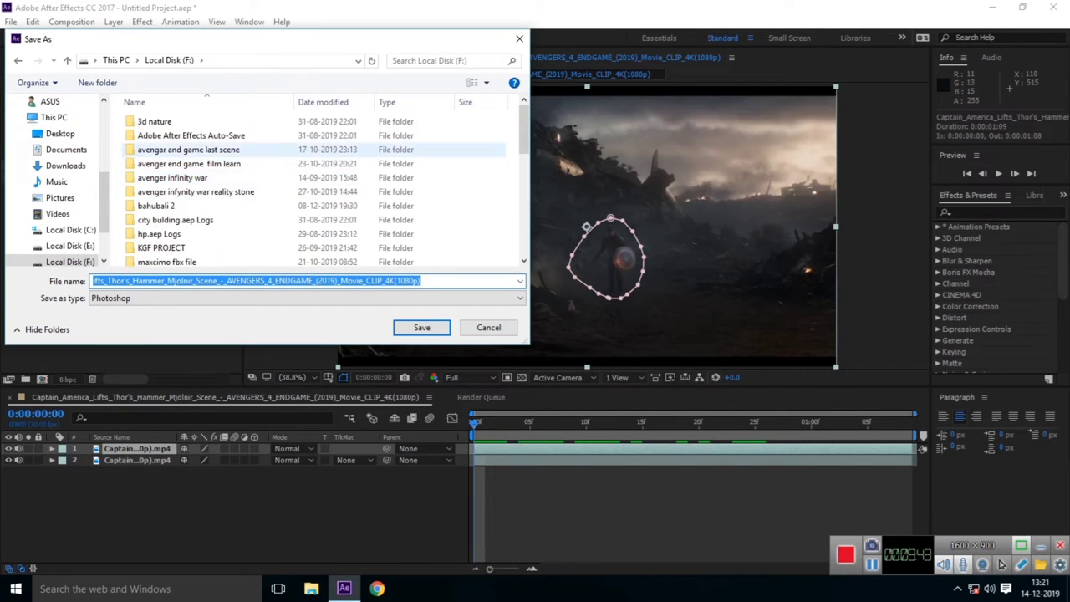
pyautogui.doubleClick(188, 150)
# - Create a new folder named 'photoshop' there and open it
pyautogui.rightClick(163, 160)
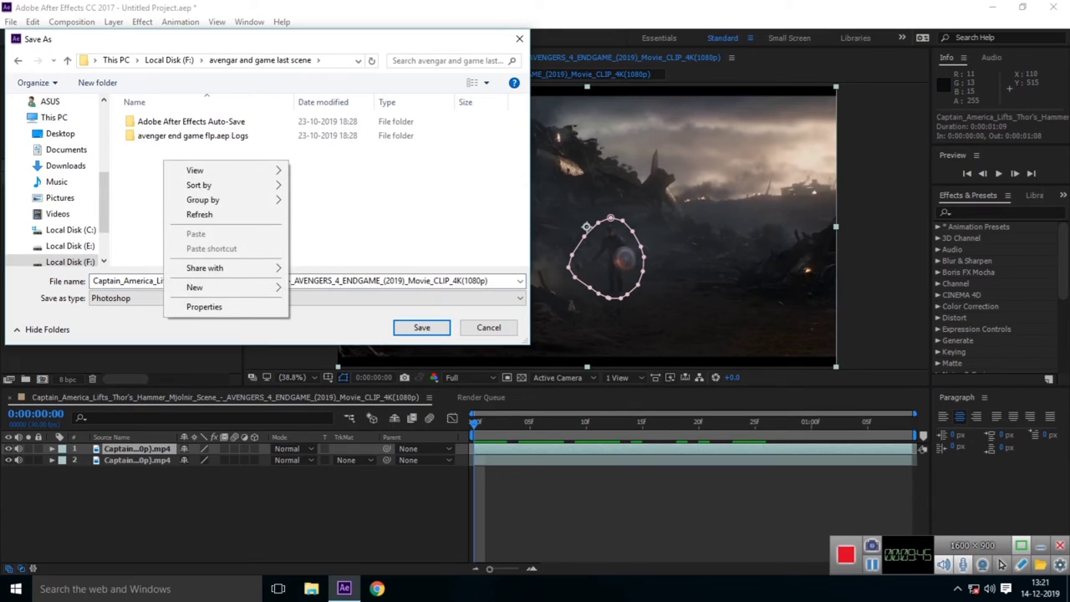
pyautogui.moveTo(243, 287)
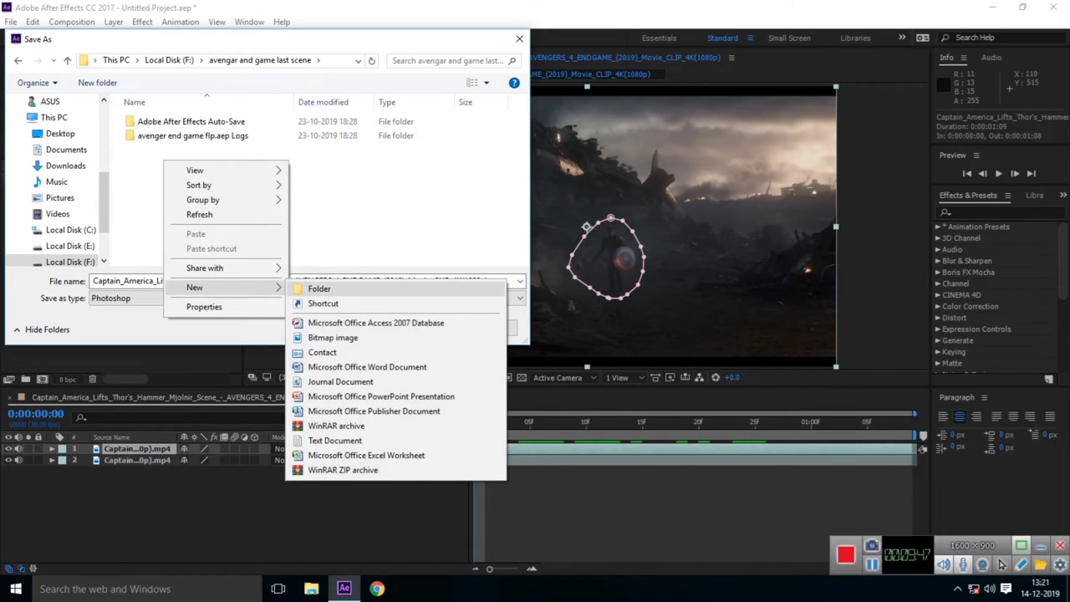
pyautogui.click(313, 287)
pyautogui.press('BackSpace')
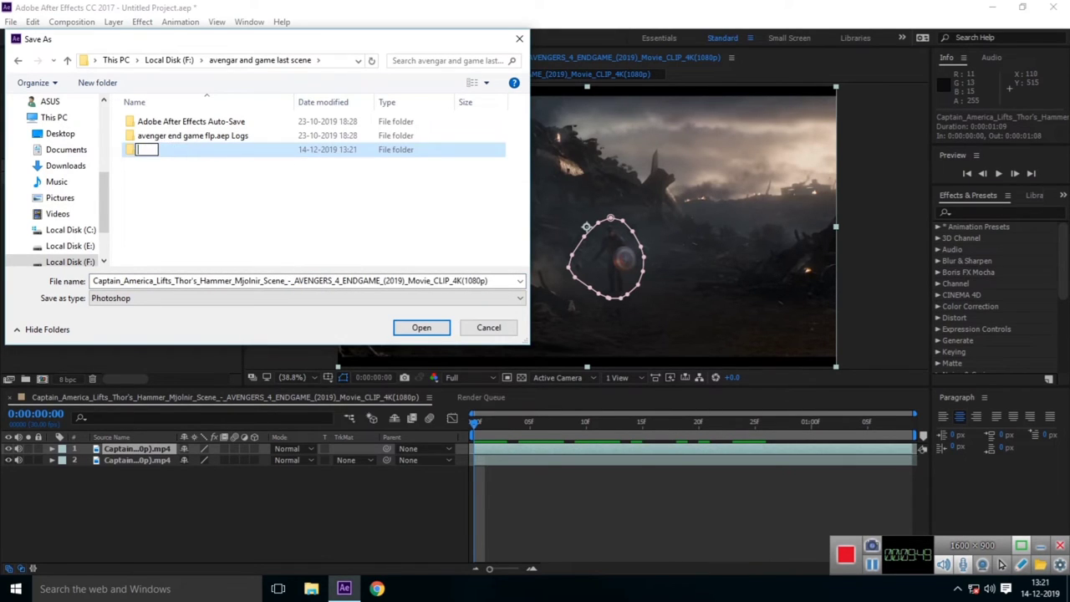
pyautogui.write('photosh')
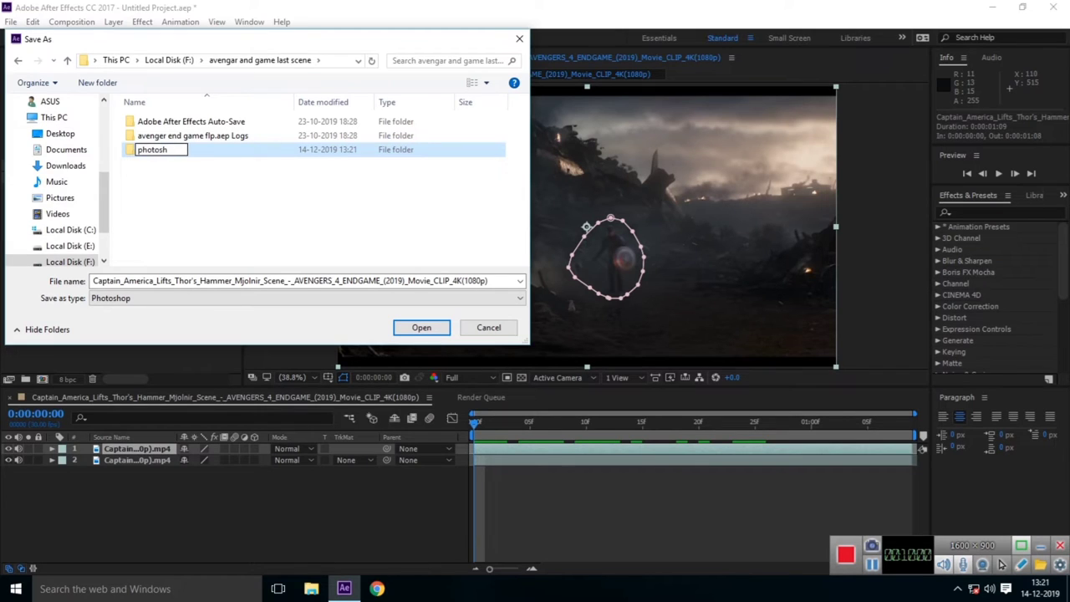
pyautogui.write('op')
pyautogui.press('Return')
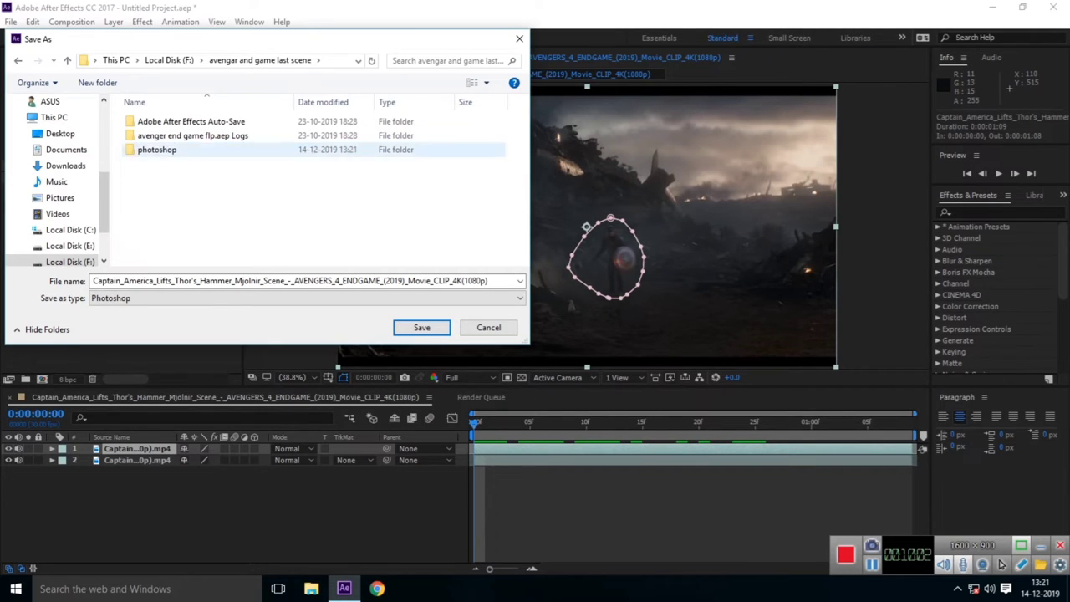
pyautogui.press('Return')
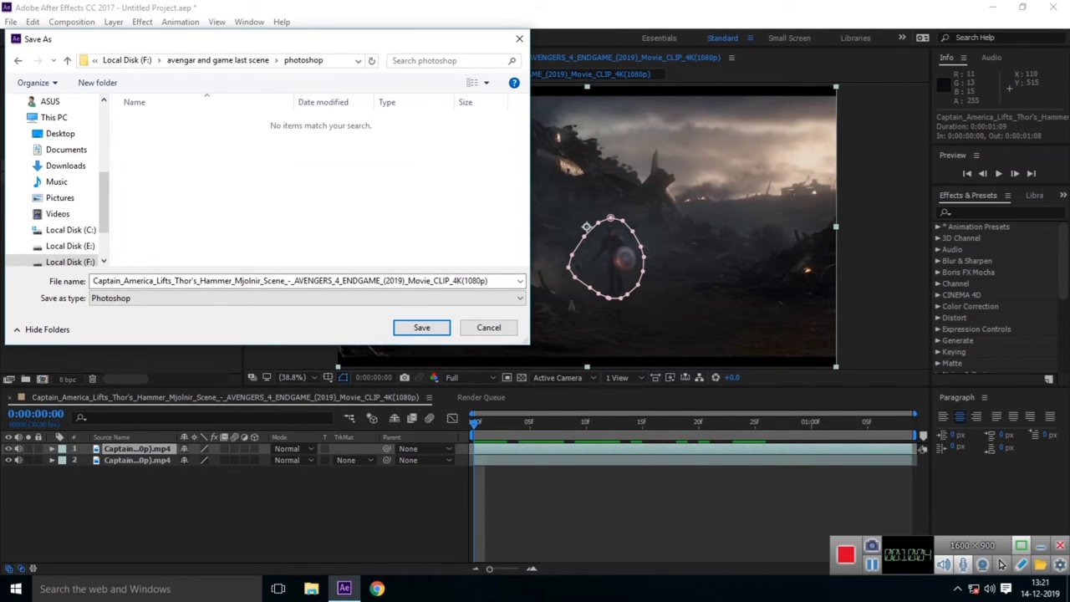
# - Save the file as '1', then minimize After Effects and launch Photoshop CS6
pyautogui.hotkey('ctrl', 'a')
pyautogui.press('BackSpace')
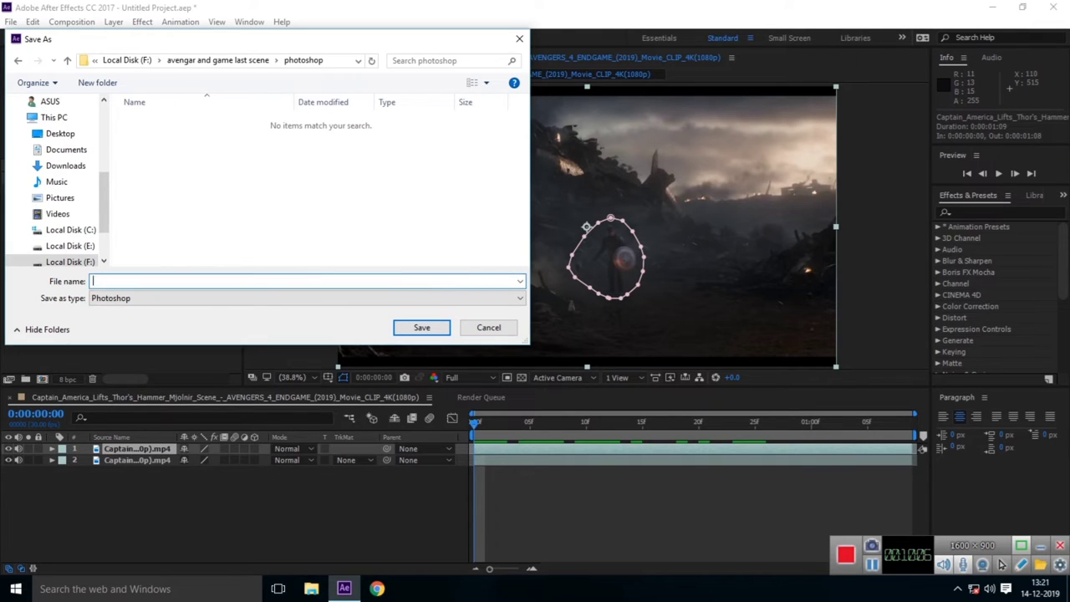
pyautogui.write('1')
pyautogui.press('Return')
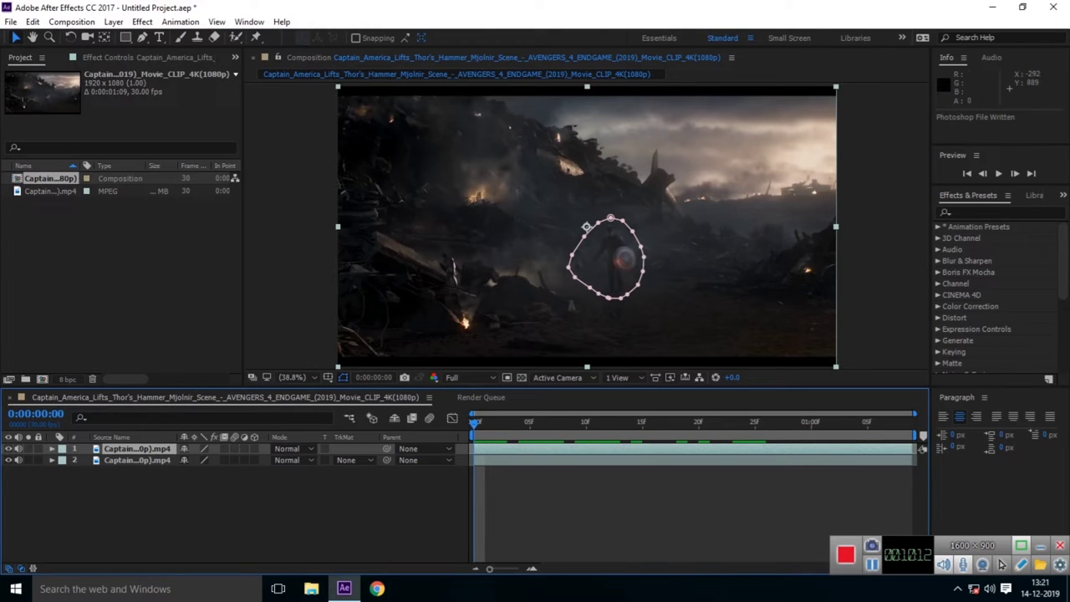
pyautogui.click(992, 7)
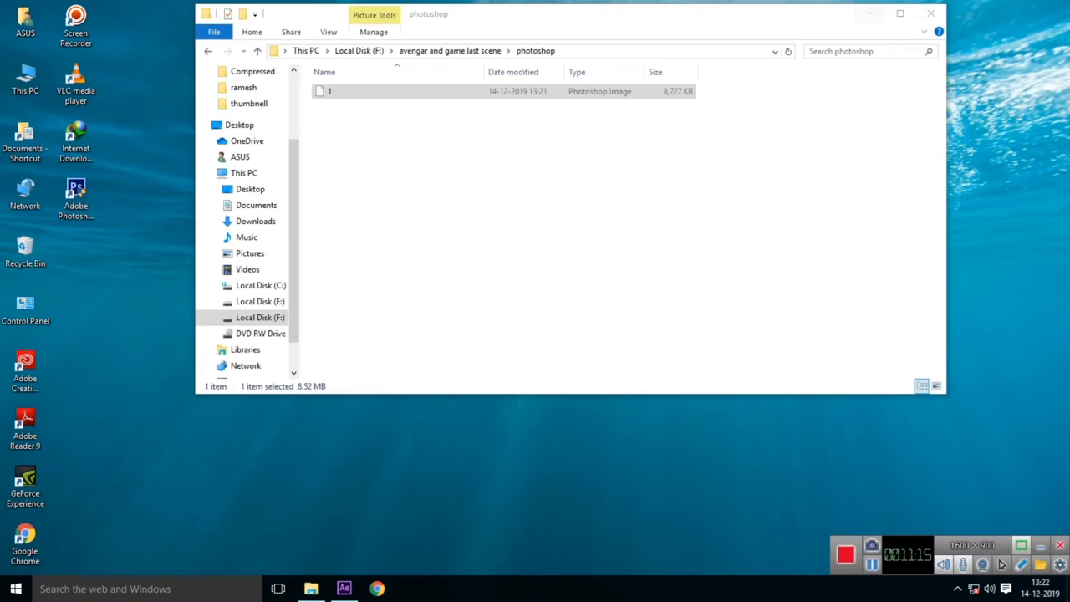
pyautogui.click(76, 197)
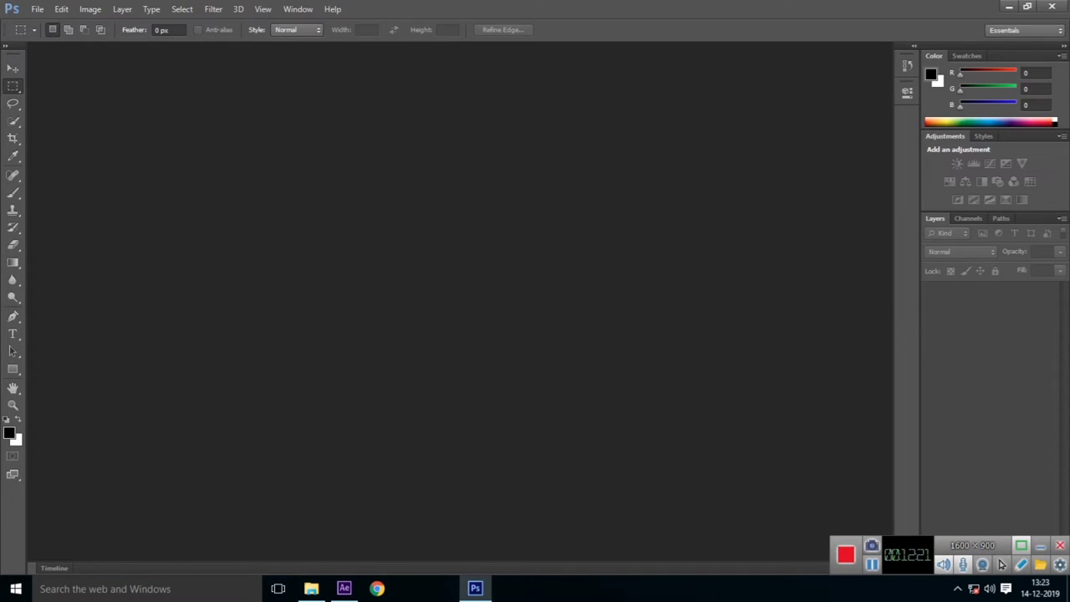
# - Open 1.PSD from the photoshop folder through File > Open
pyautogui.click(37, 9)
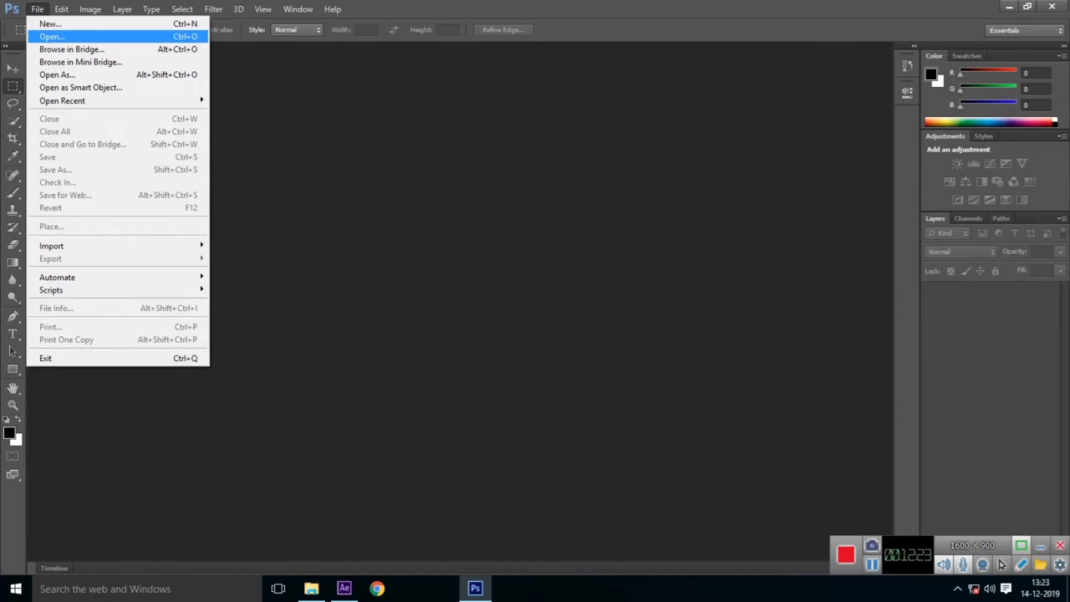
pyautogui.click(52, 37)
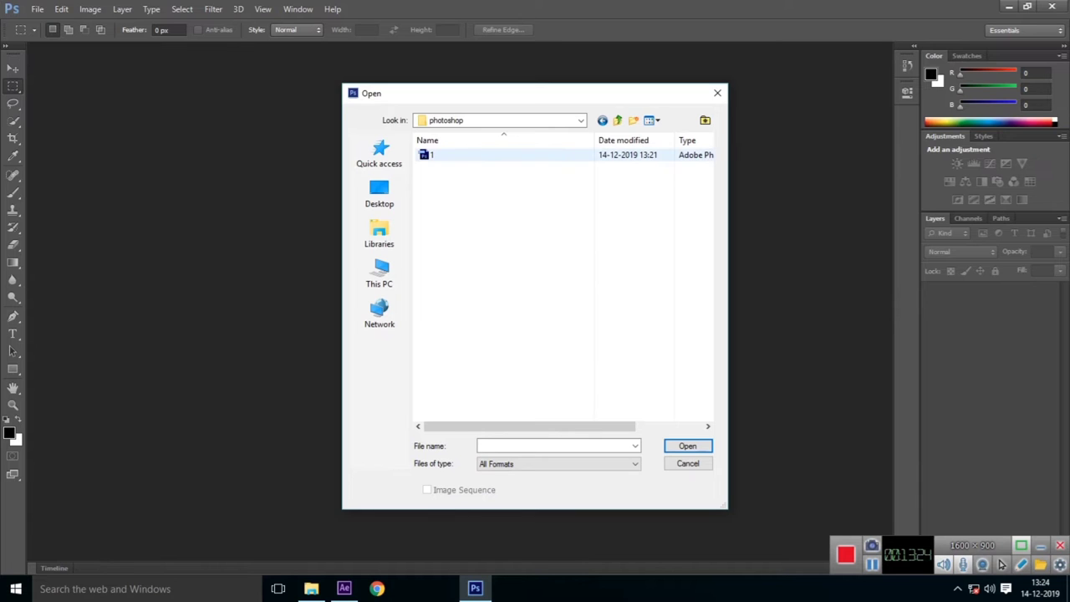
pyautogui.click(428, 155)
pyautogui.click(687, 445)
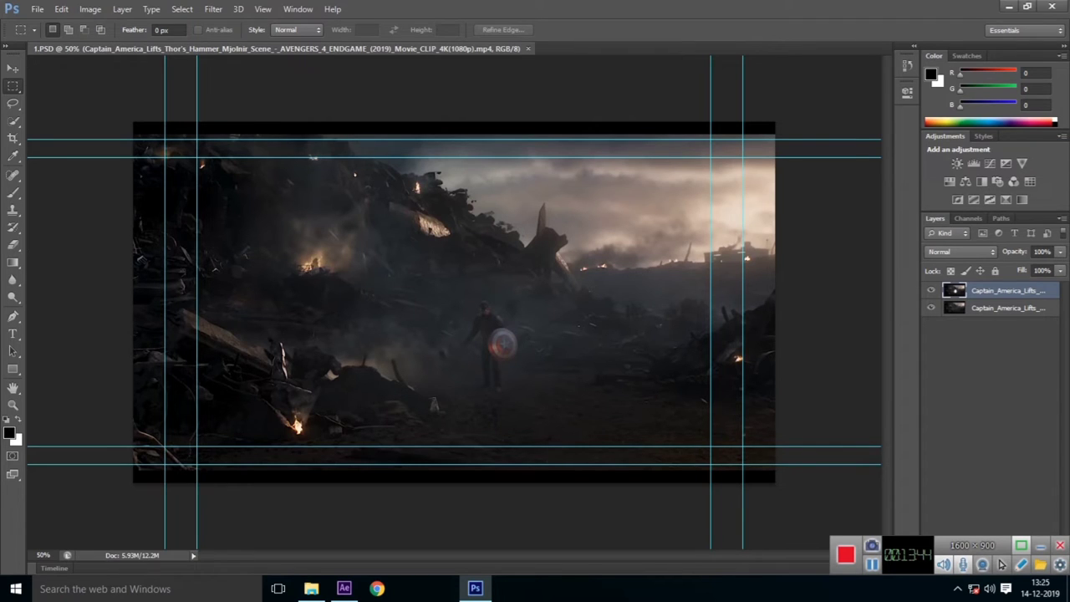
# - Hide the top clip layer with the hole and make the bottom full-frame layer active
pyautogui.click(930, 308)
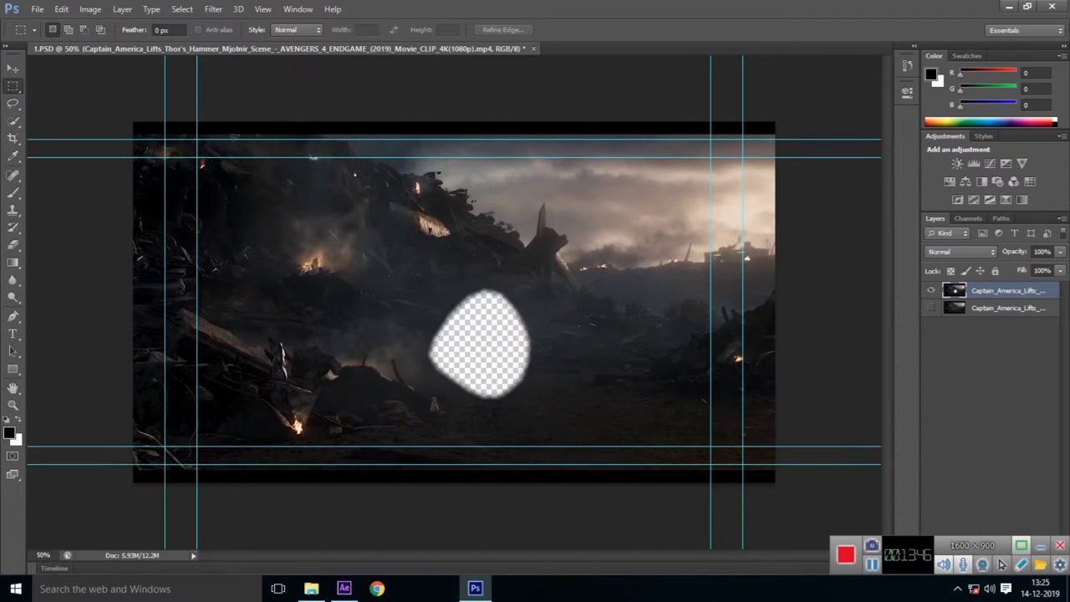
pyautogui.click(930, 308)
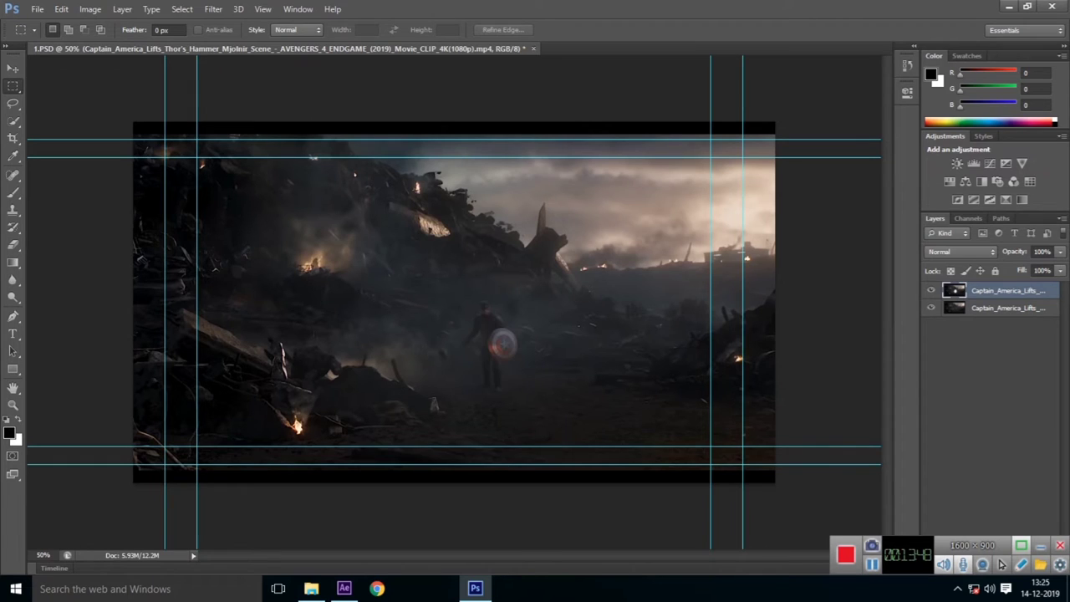
pyautogui.click(930, 290)
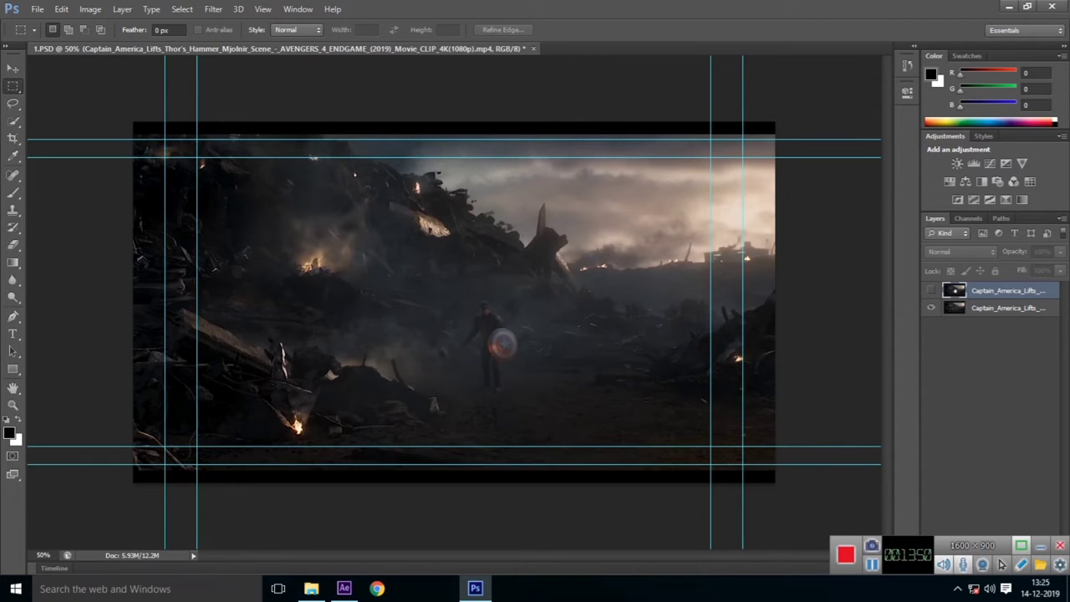
pyautogui.click(1007, 307)
pyautogui.press('v')
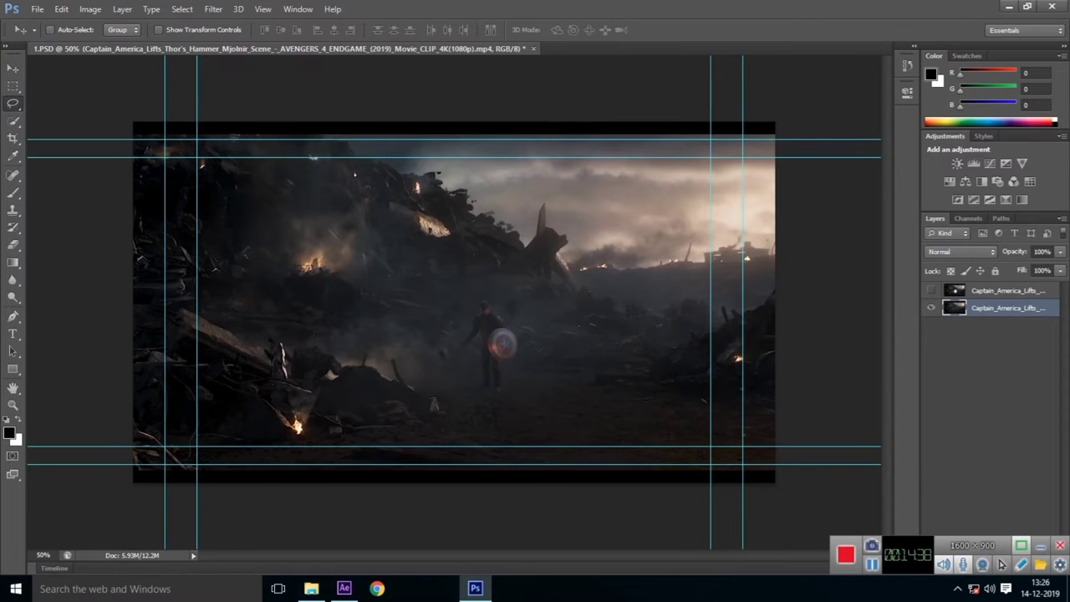
pyautogui.click(12, 103)
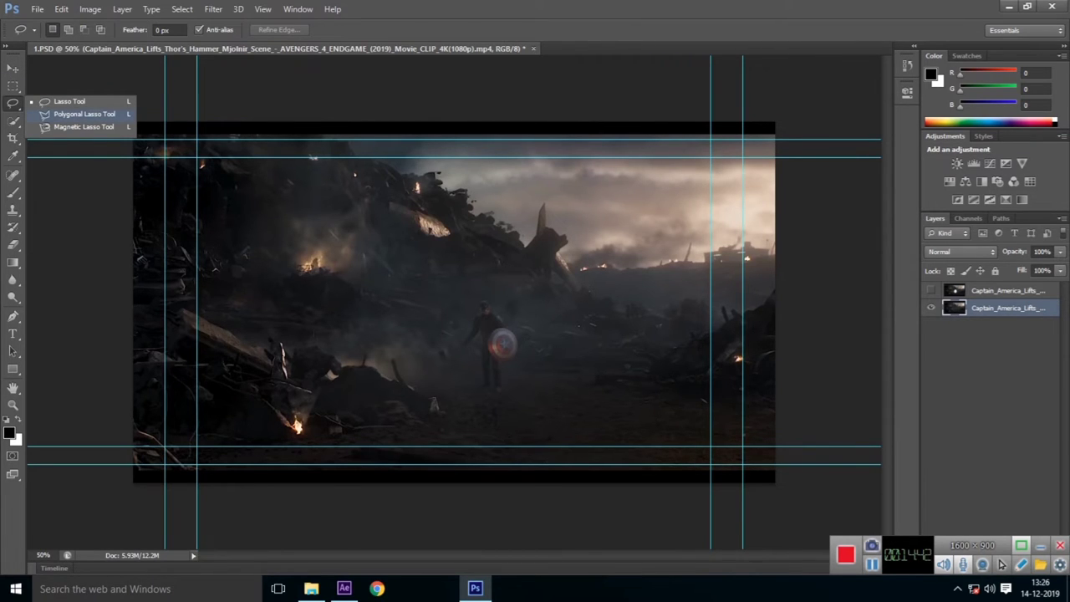
# - Trace a closed Polygonal Lasso selection around Captain America and his shield
pyautogui.click(83, 113)
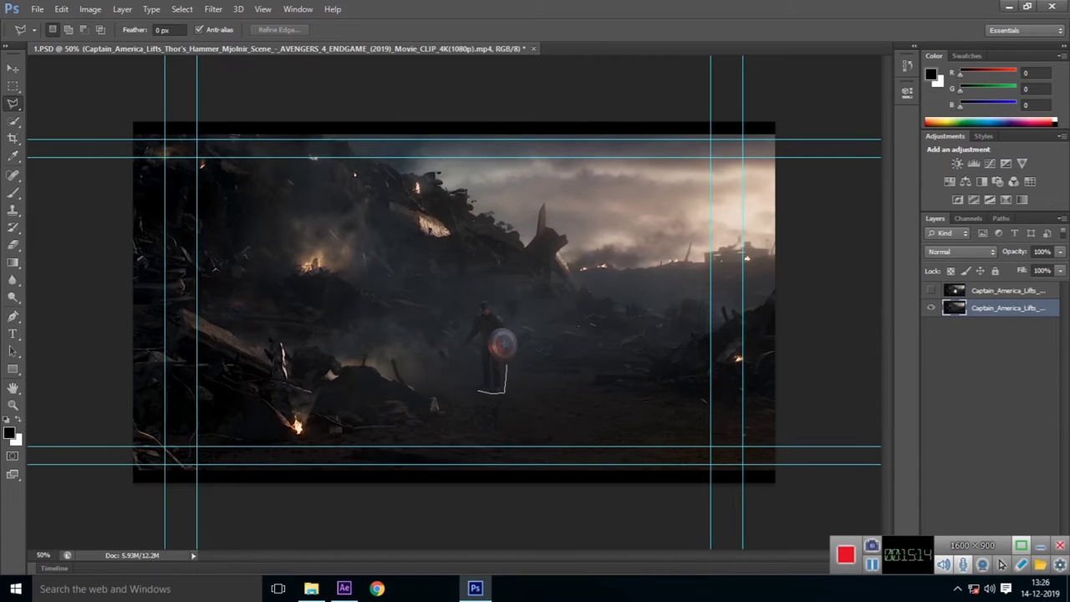
pyautogui.click(476, 391)
pyautogui.click(477, 347)
pyautogui.click(447, 367)
pyautogui.click(433, 358)
pyautogui.click(433, 341)
pyautogui.click(460, 332)
pyautogui.click(481, 293)
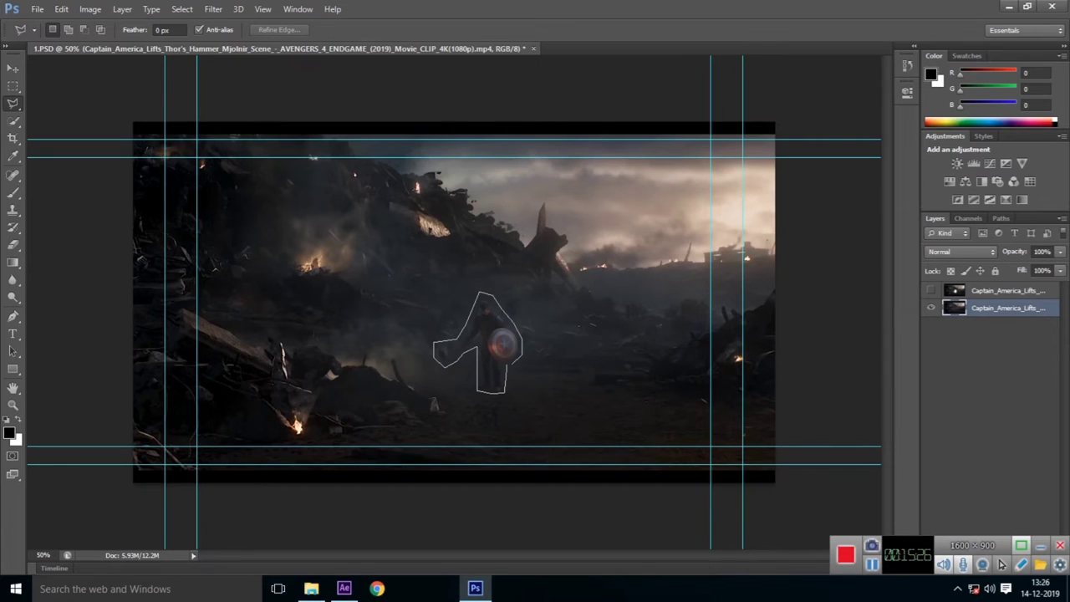
pyautogui.click(482, 294)
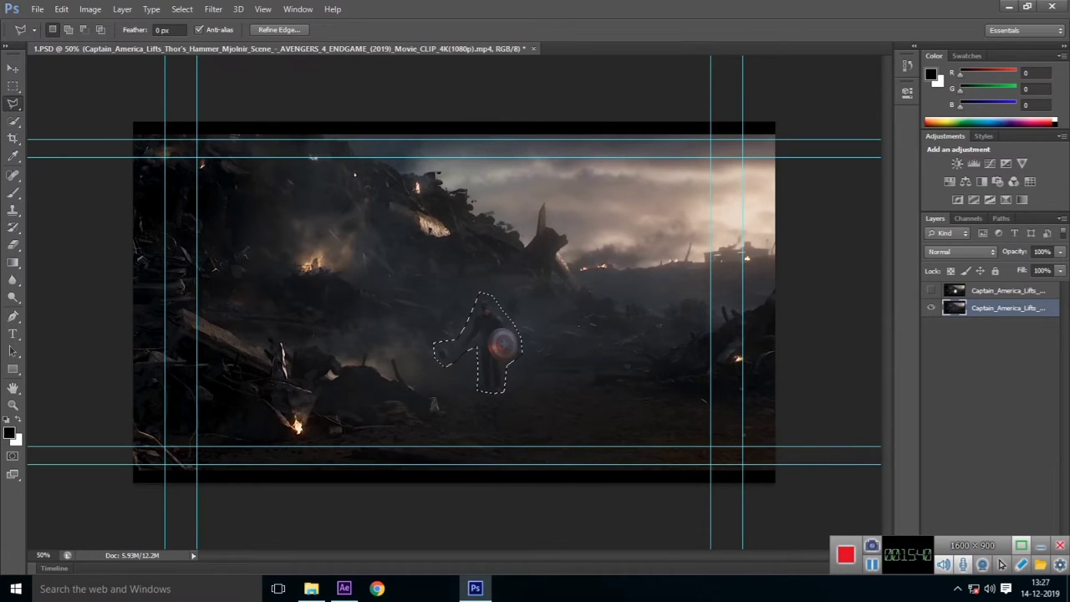
# - Fill the selection with Content-Aware to erase Captain America from the frame
pyautogui.rightClick(489, 329)
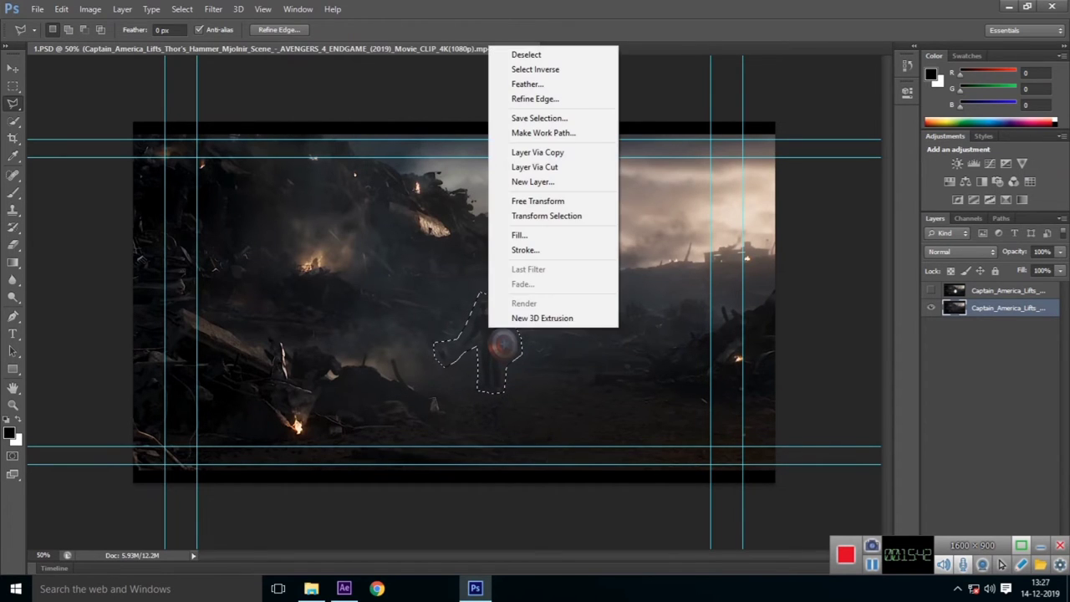
pyautogui.click(519, 235)
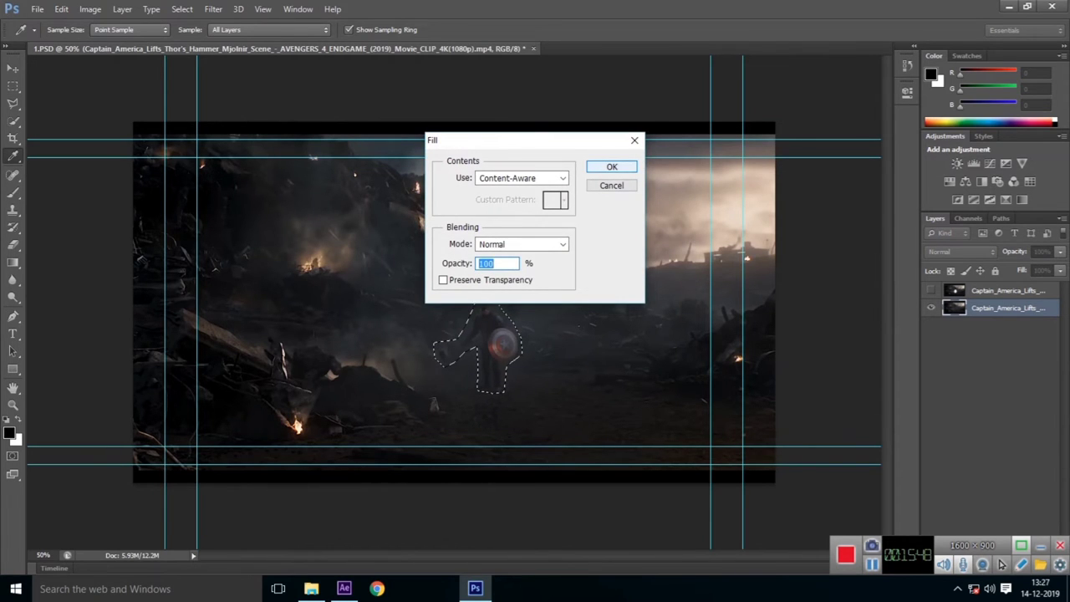
pyautogui.press('Return')
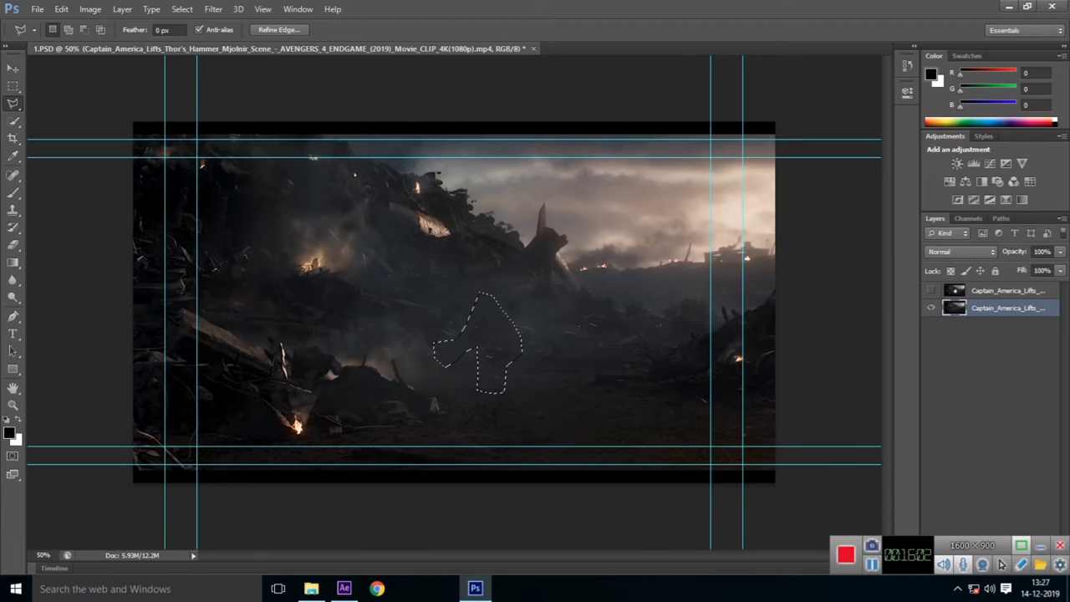
# - Save the cleaned frame as the JPEG 1.jpg, accepting the default quality
pyautogui.click(38, 9)
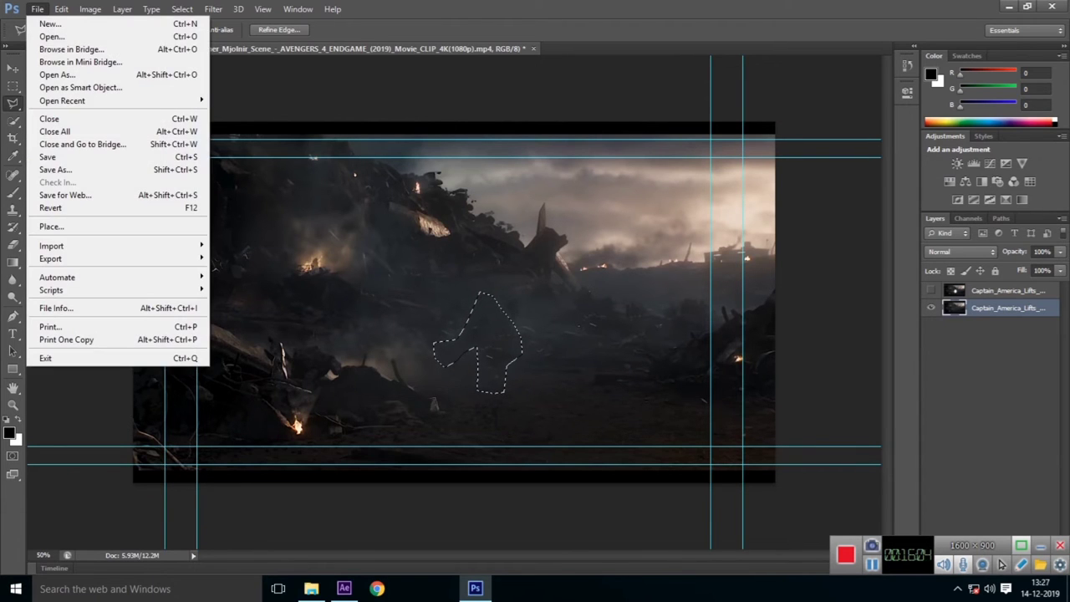
pyautogui.click(55, 170)
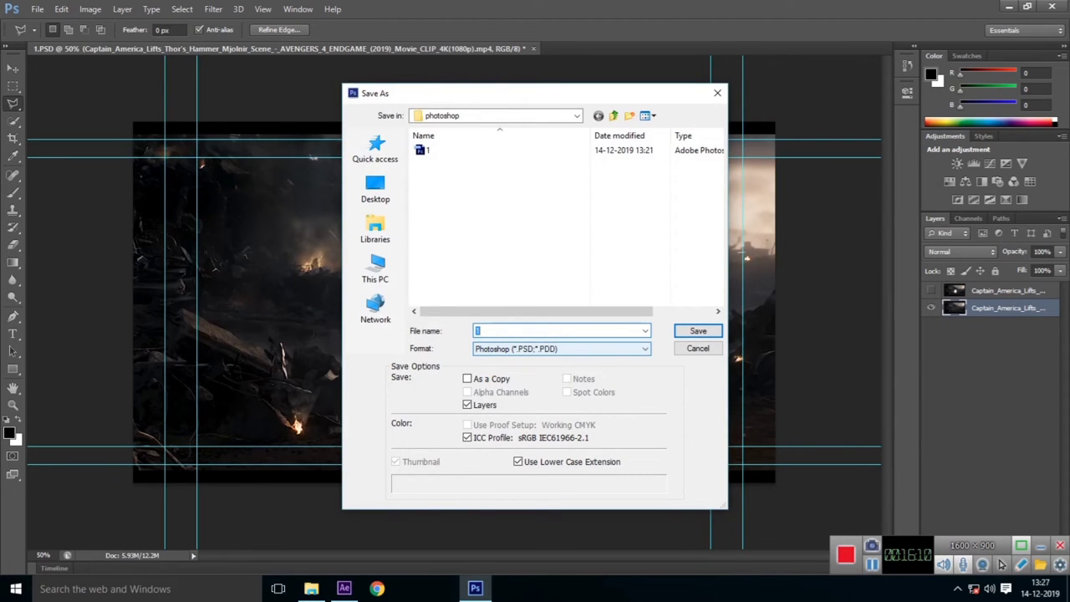
pyautogui.click(585, 349)
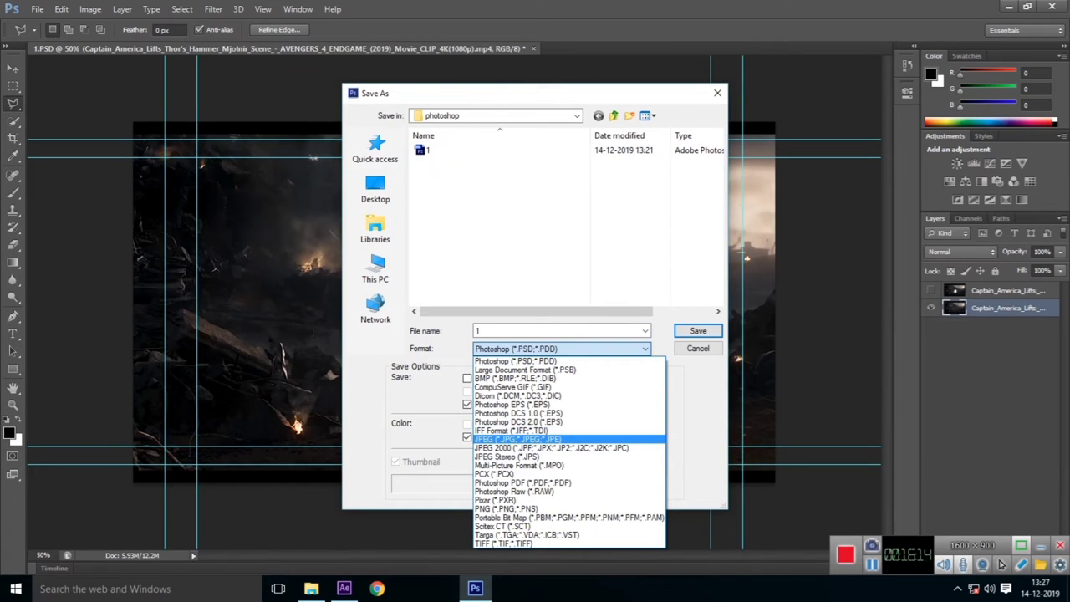
pyautogui.click(518, 439)
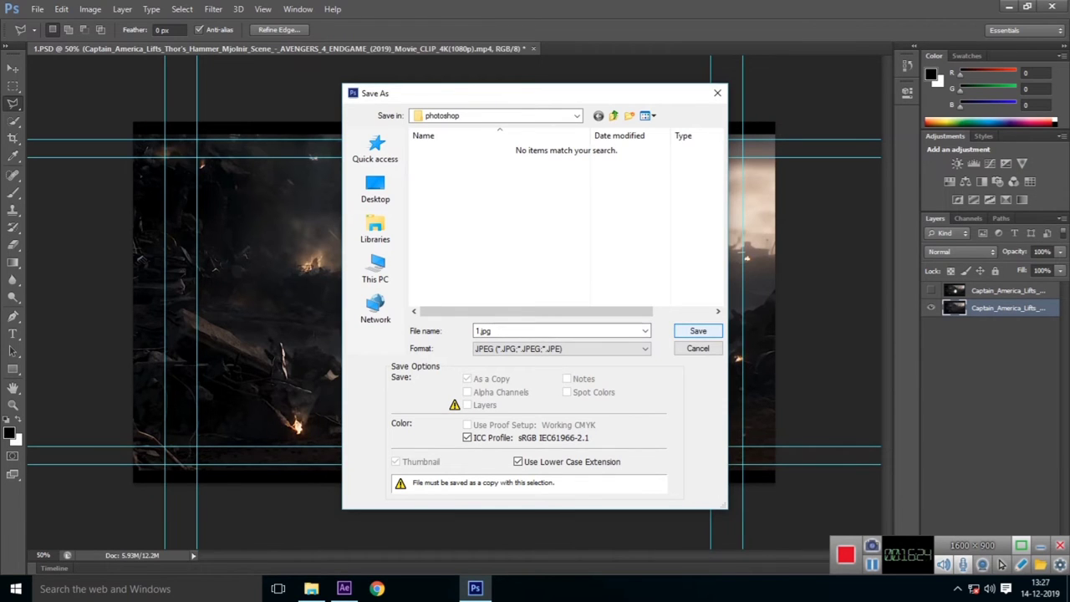
pyautogui.press('Return')
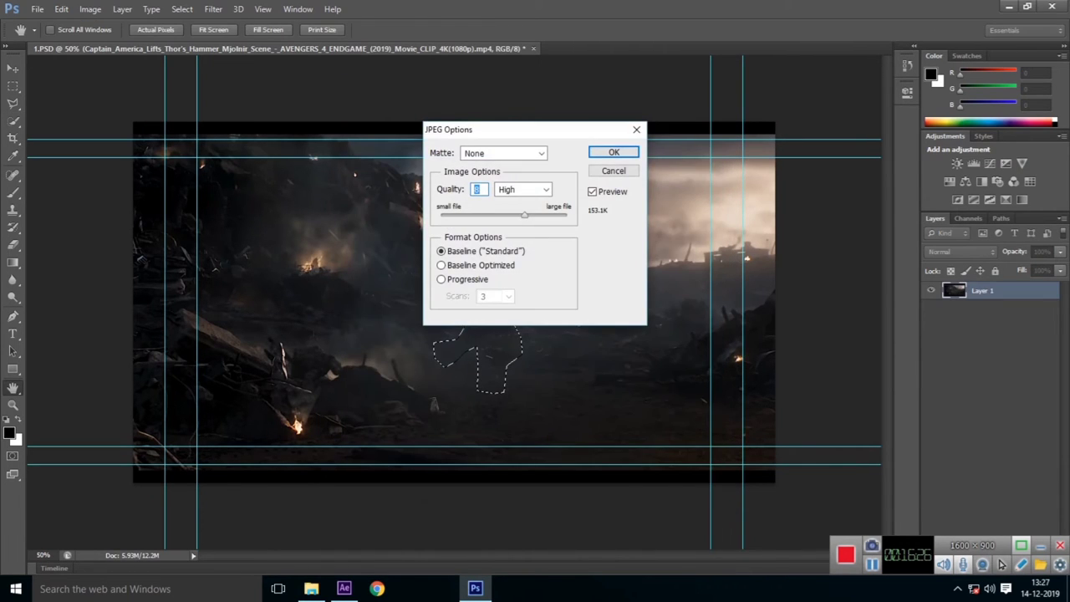
pyautogui.press('Return')
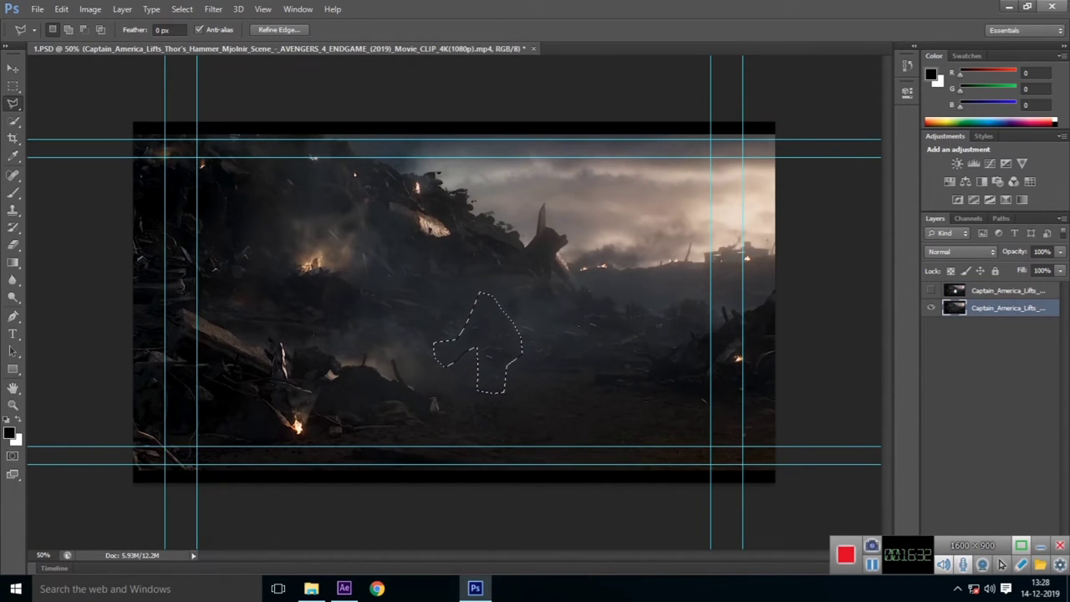
# - Quit Photoshop without saving the PSD and return to After Effects
pyautogui.hotkey('ctrl', 'q')
pyautogui.click(537, 226)
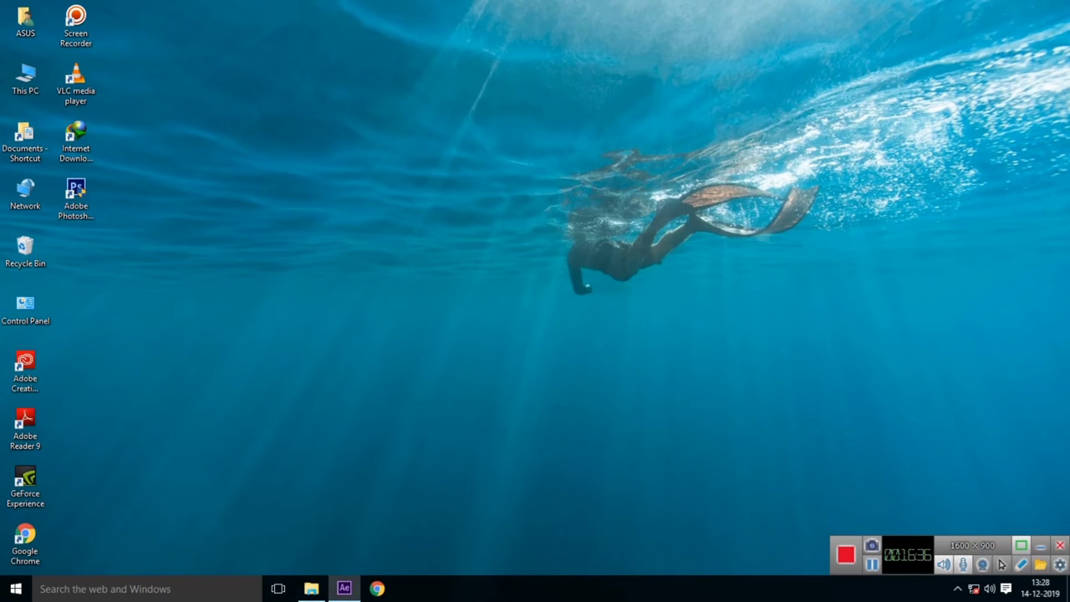
pyautogui.click(343, 588)
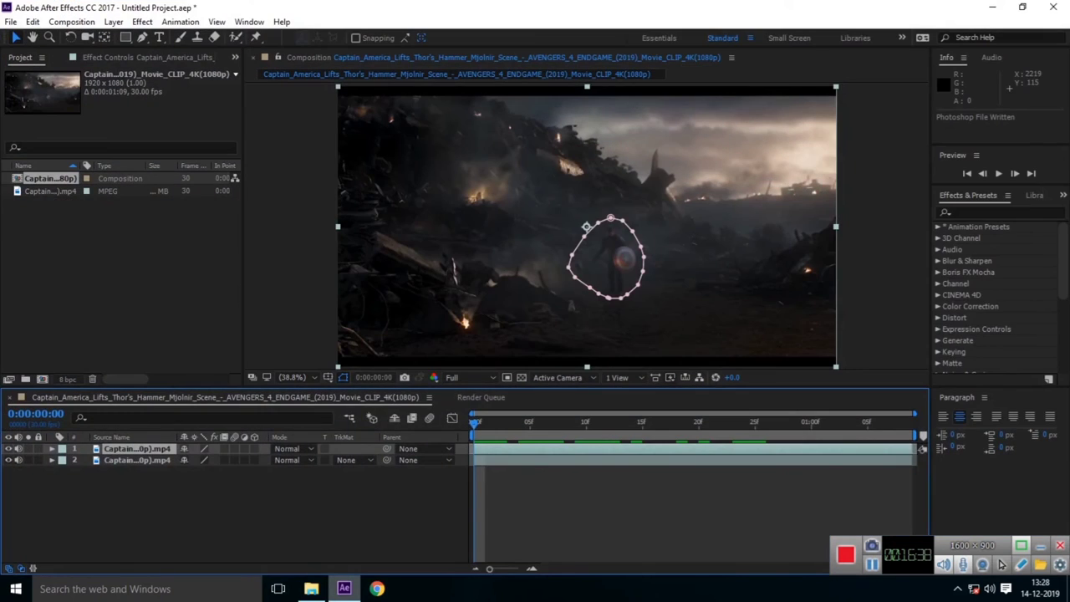
# - Import 1.jpg from the photoshop folder with Ctrl+I
pyautogui.hotkey('ctrl', 'i')
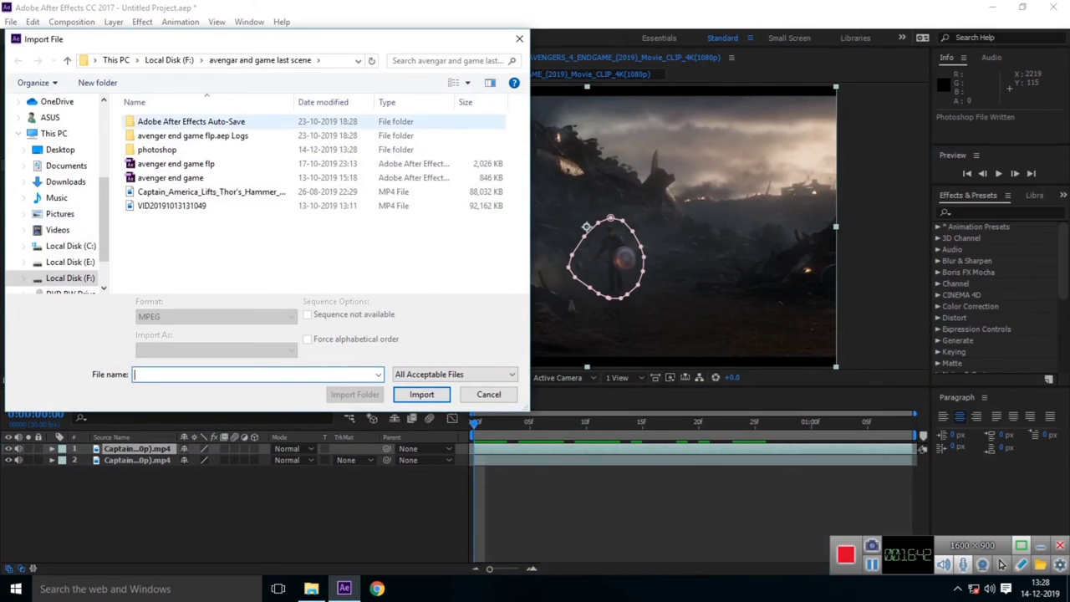
pyautogui.doubleClick(157, 149)
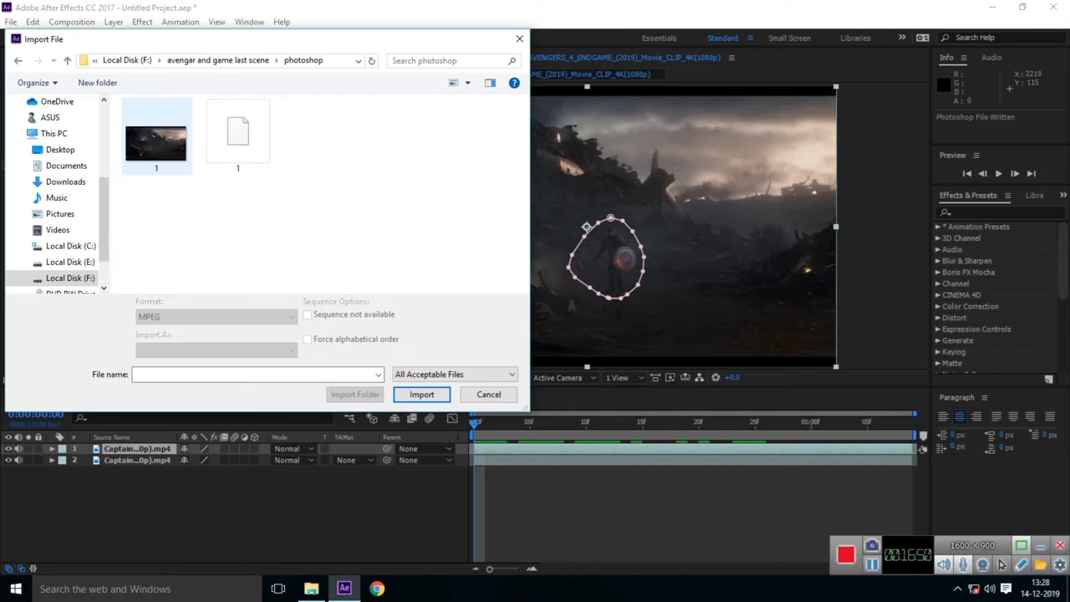
pyautogui.click(156, 142)
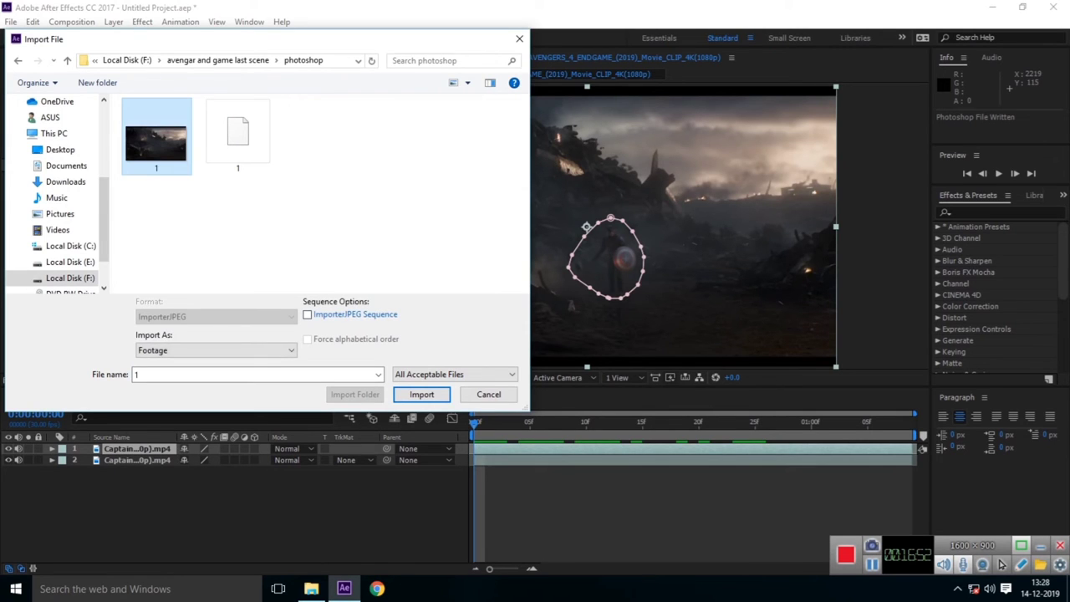
pyautogui.click(421, 394)
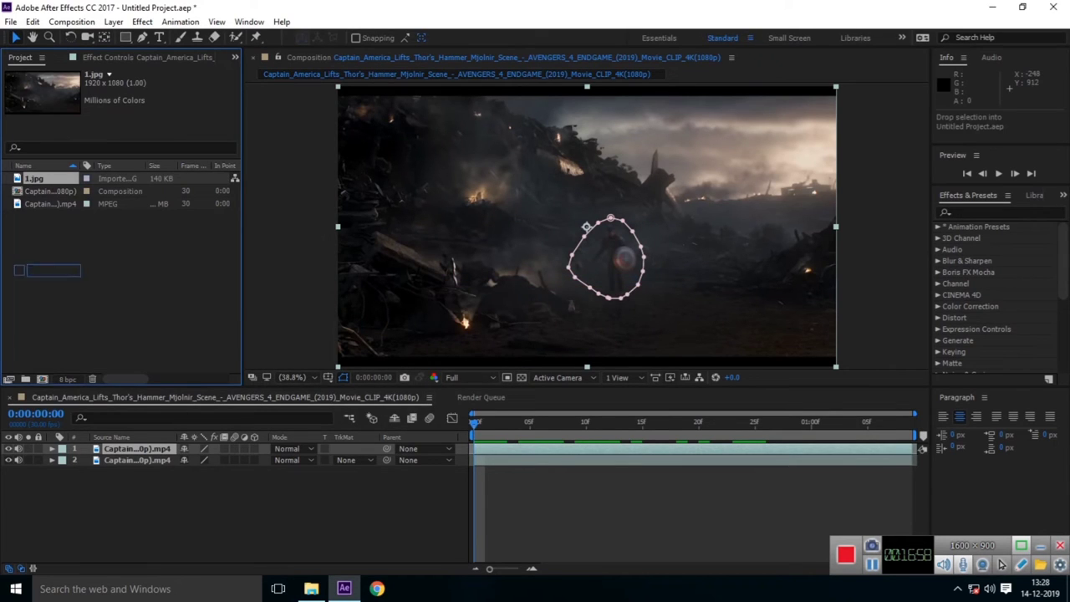
# - Place 1.jpg as layer 2 between the two Mjolnir clip layers and preview the composite
pyautogui.press('Return')
pyautogui.moveTo(97, 449); pyautogui.dragTo(99, 461)
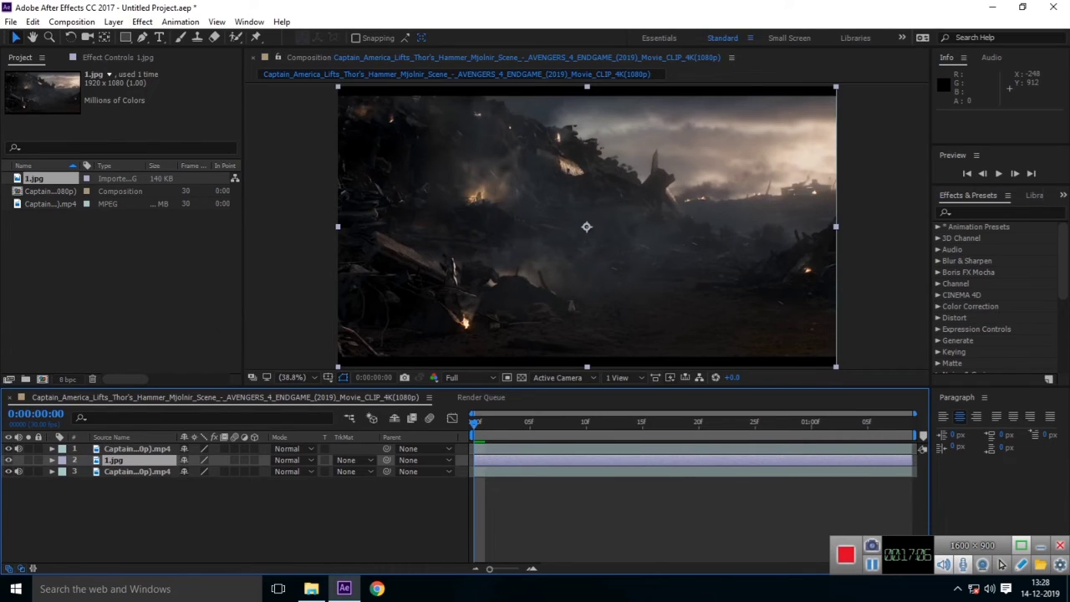
pyautogui.click(922, 448)
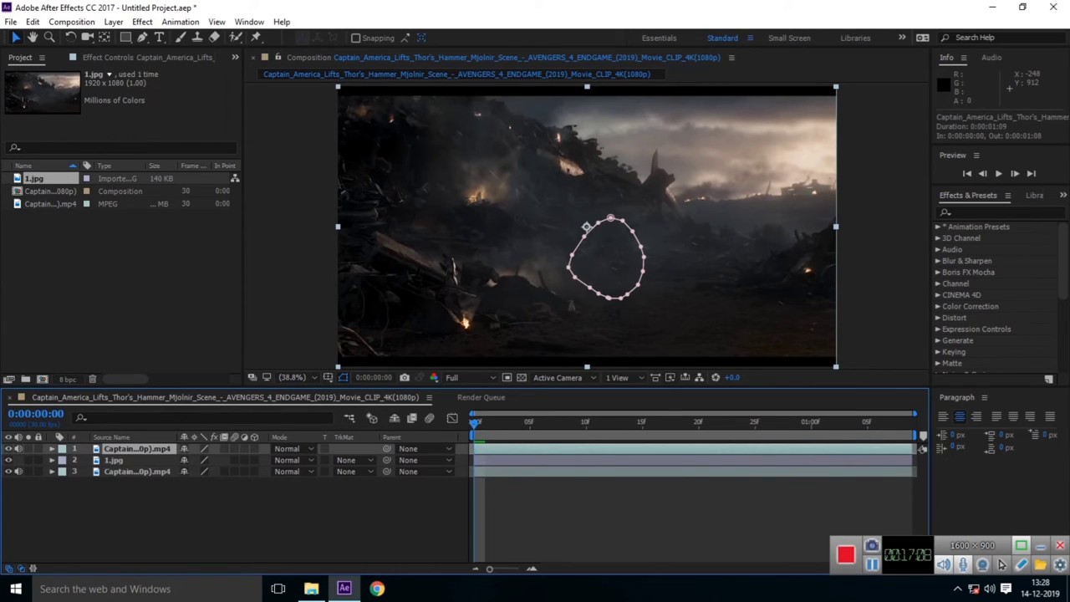
pyautogui.press('F2')
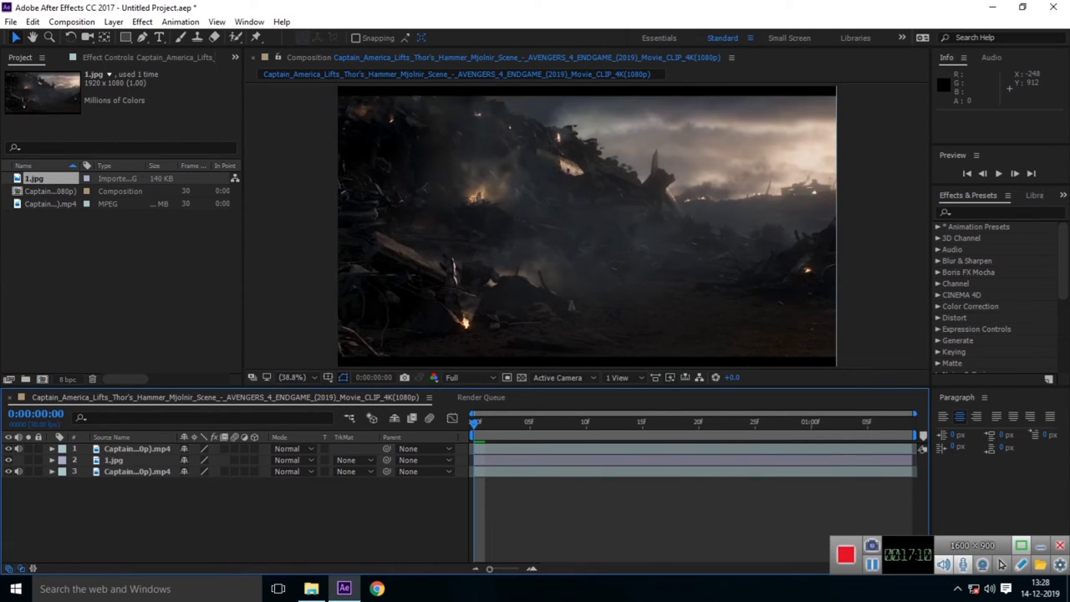
pyautogui.scroll(3, 463, 229)
pyautogui.scroll(-2, 836, 274)
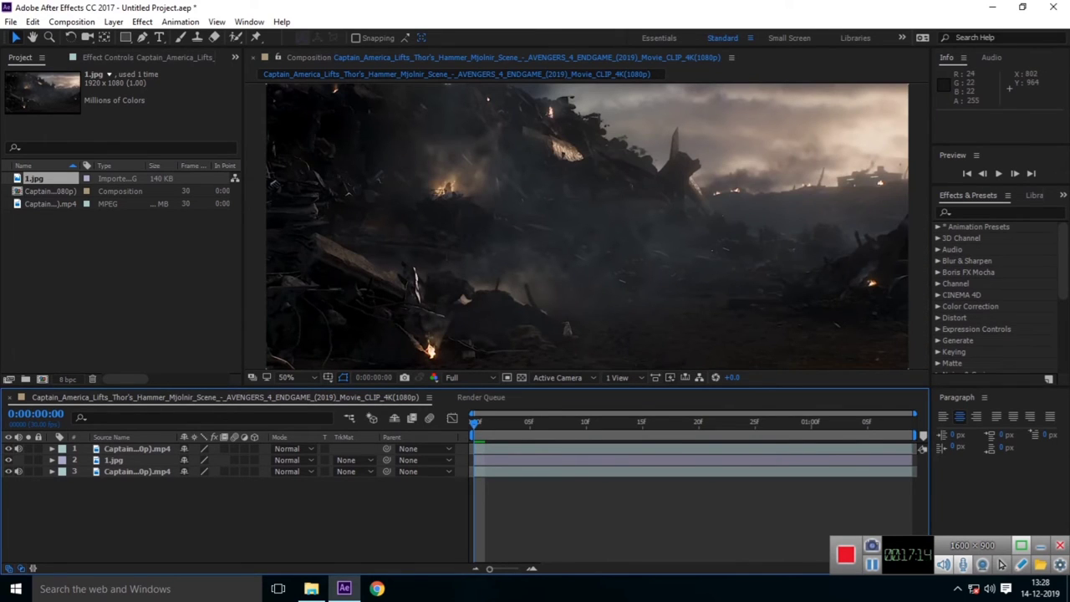
pyautogui.press('space')
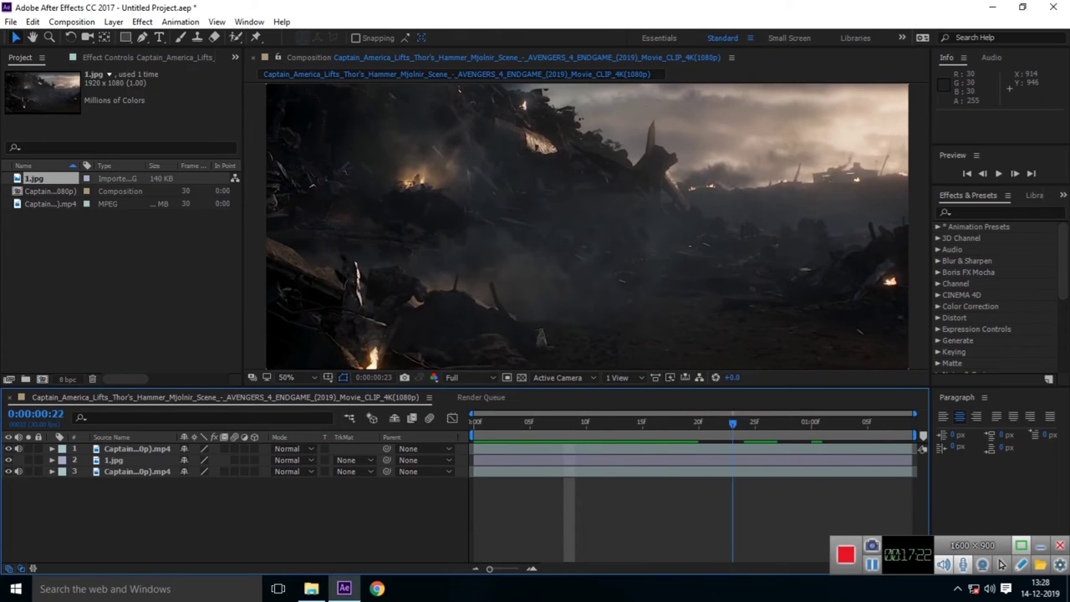
pyautogui.press('Home')
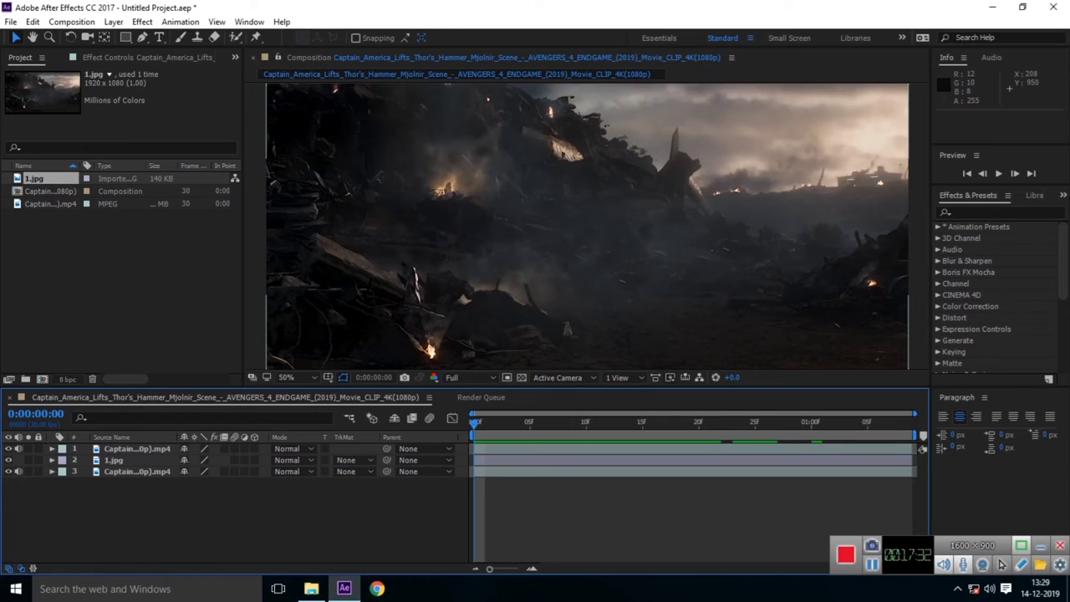
# - Start Track Motion on the bottom original Mjolnir clip layer (layer 3)
pyautogui.click(137, 471)
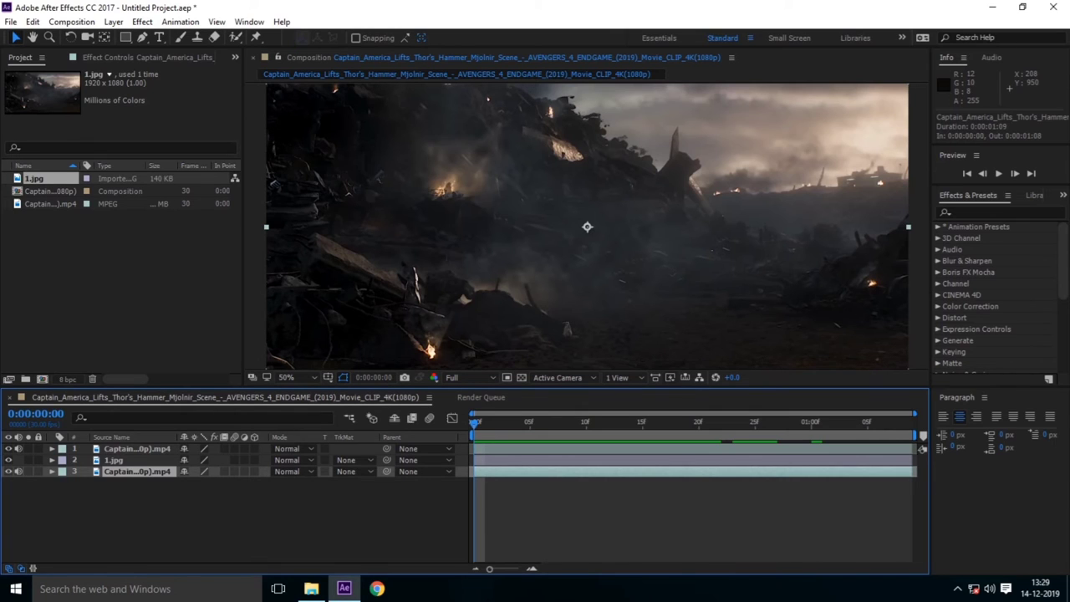
pyautogui.rightClick(133, 471)
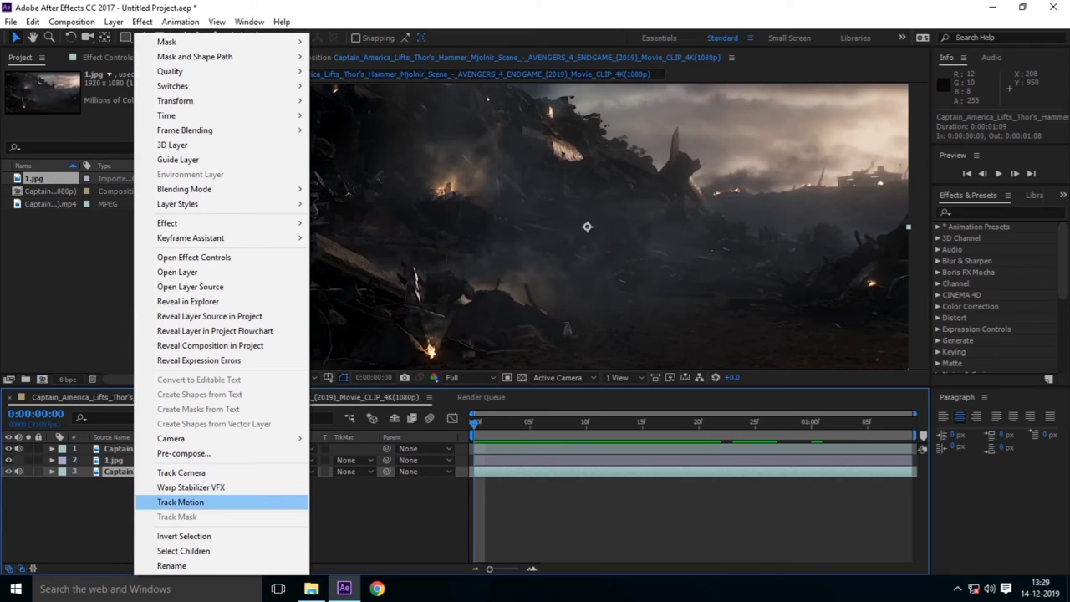
pyautogui.click(180, 502)
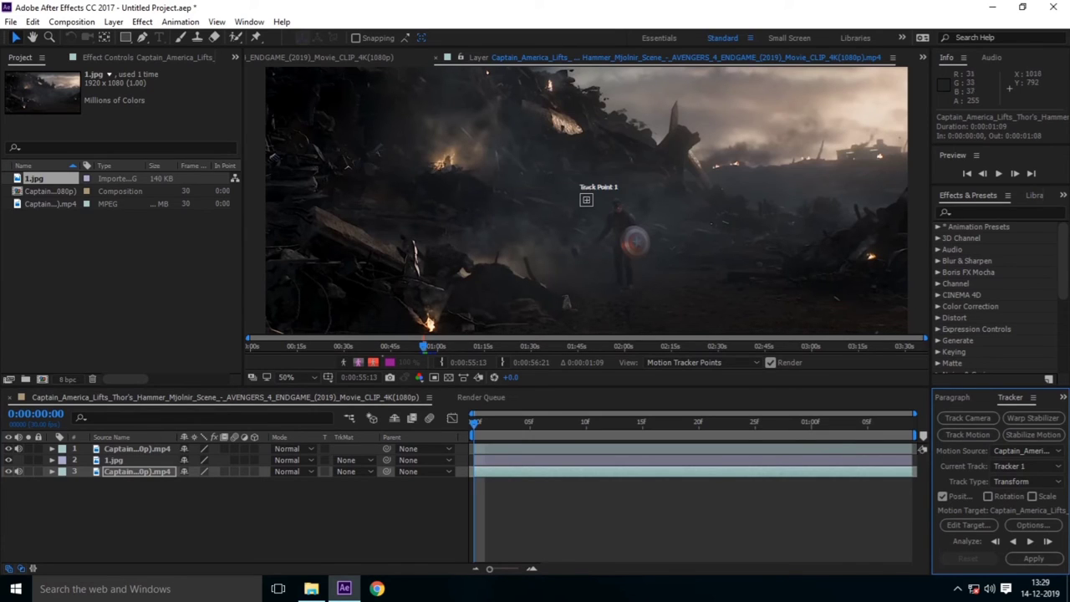
# - Enable Rotation and Scale tracking and fit the whole frame in the layer view
pyautogui.click(987, 496)
pyautogui.click(1031, 496)
pyautogui.press('space')
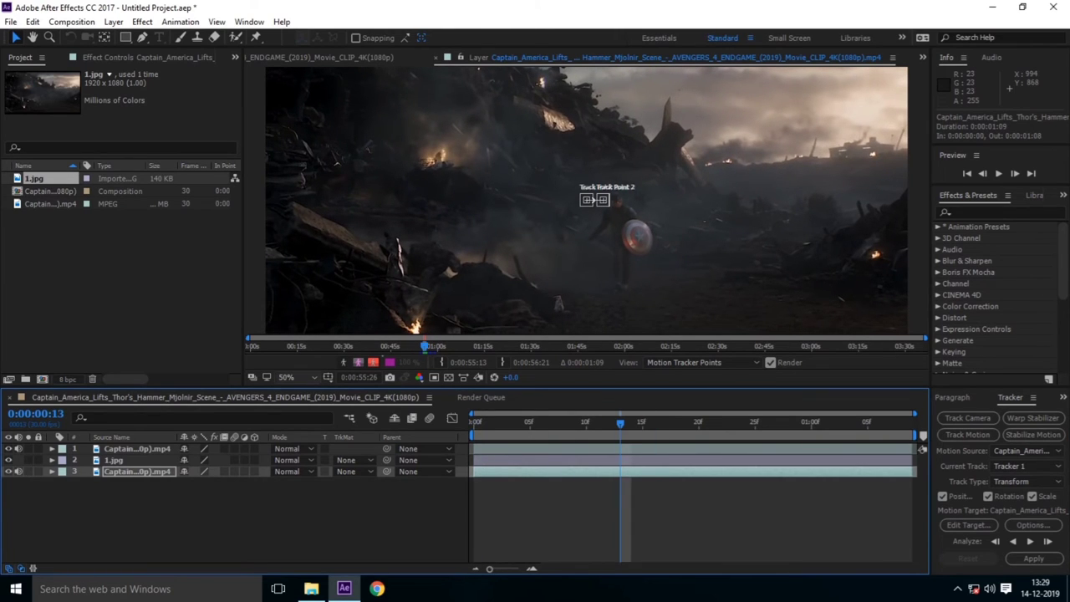
pyautogui.click(286, 377)
pyautogui.click(329, 151)
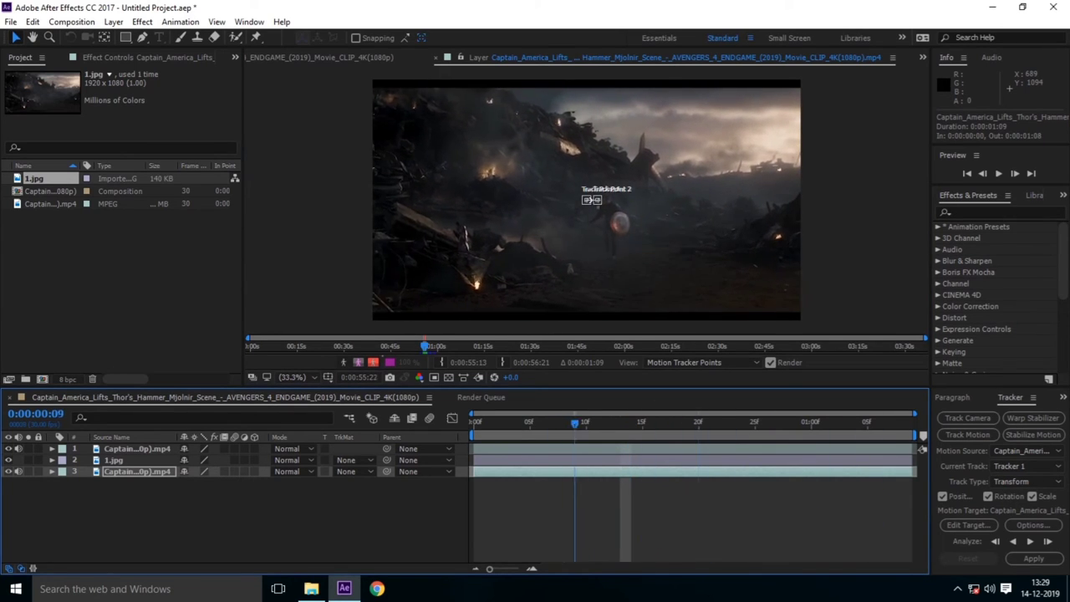
pyautogui.press('space')
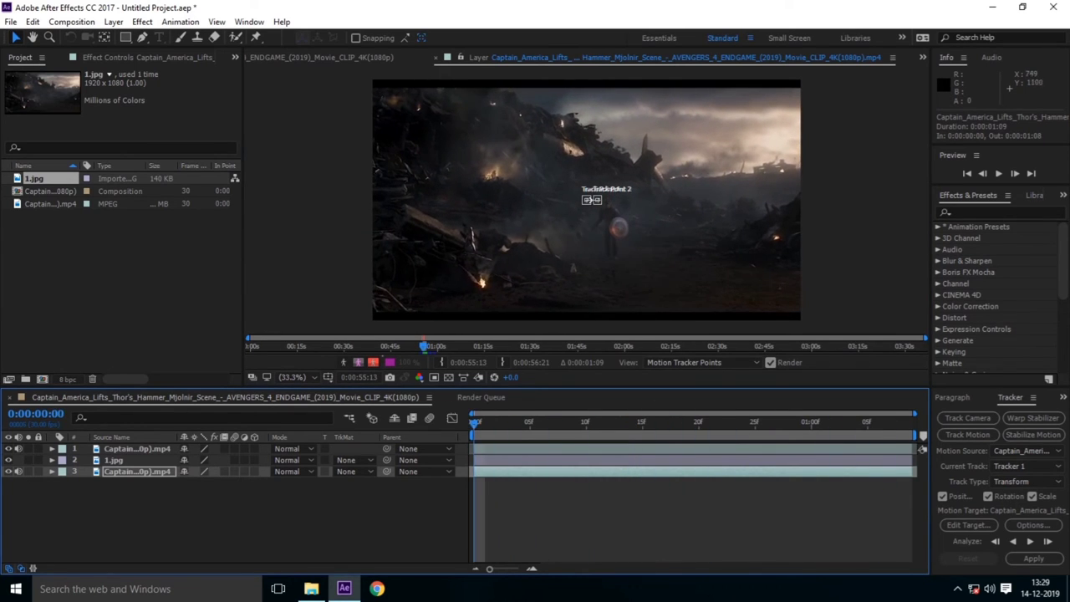
# - Place Track Point 1 on the bright flame at lower left and Track Point 2 on the bright spot at right
pyautogui.click(587, 198)
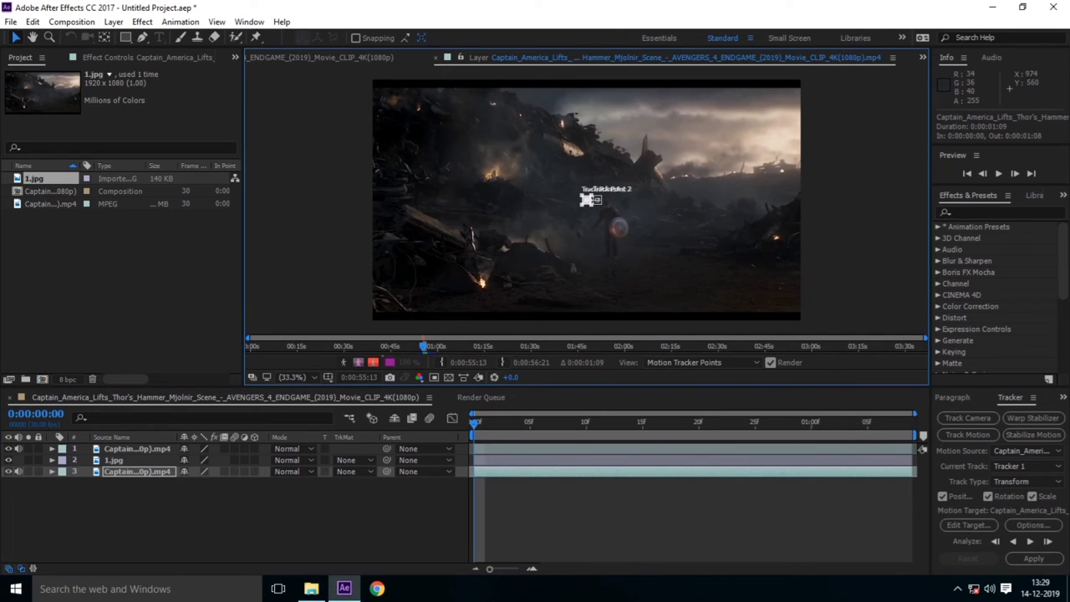
pyautogui.moveTo(590, 204); pyautogui.dragTo(482, 284)
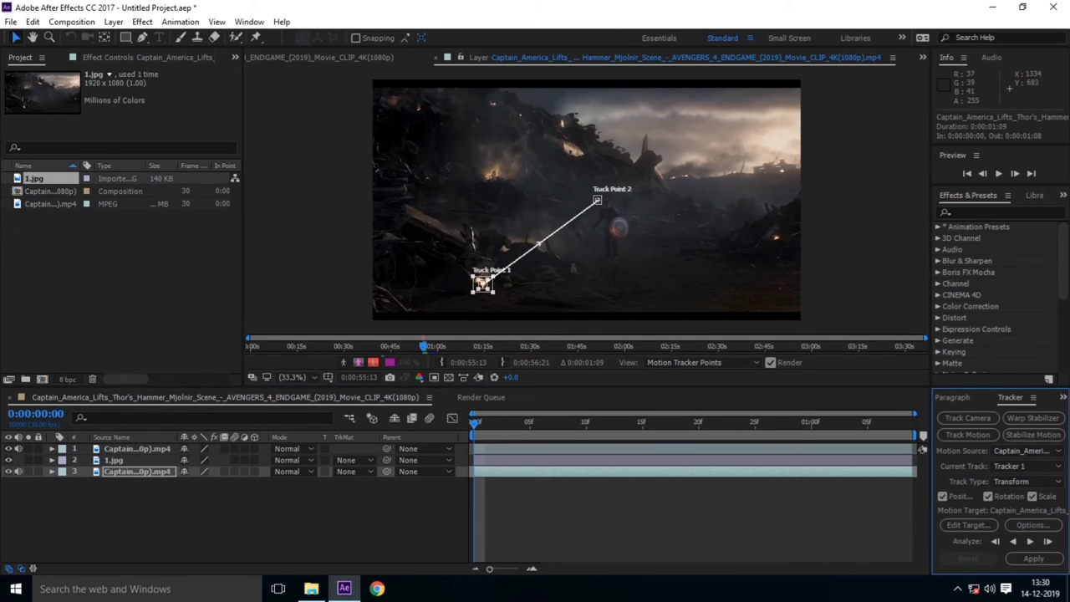
pyautogui.click(597, 201)
pyautogui.click(596, 200)
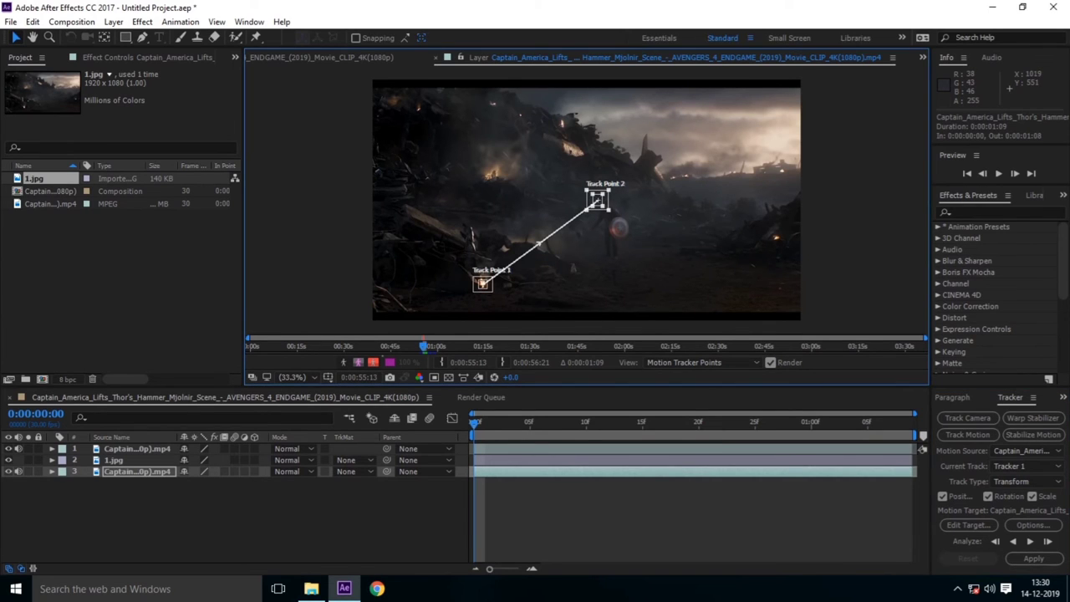
pyautogui.moveTo(597, 200); pyautogui.dragTo(775, 237)
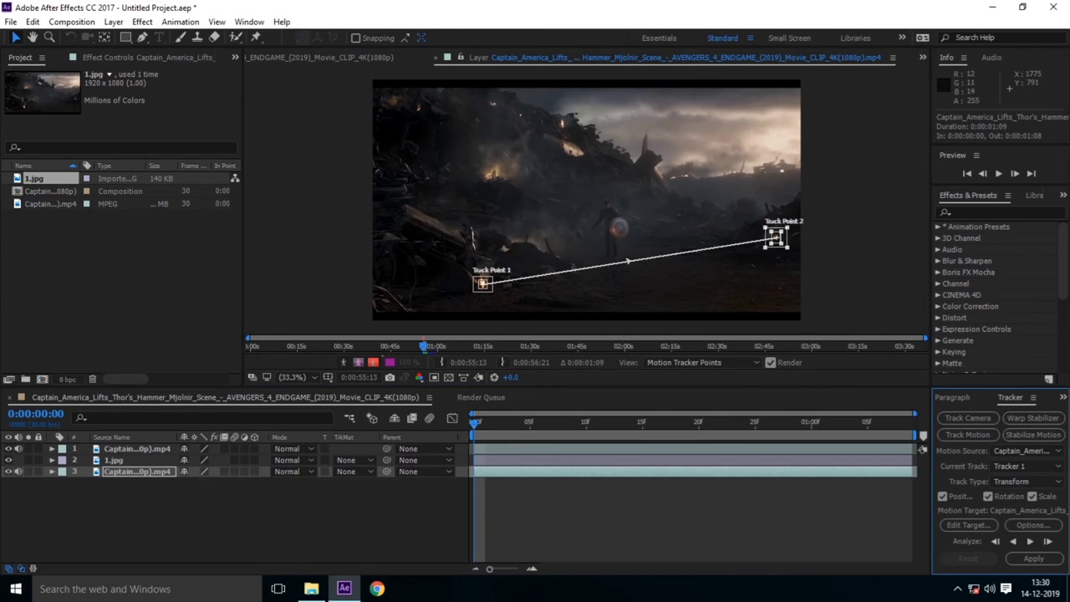
pyautogui.click(922, 449)
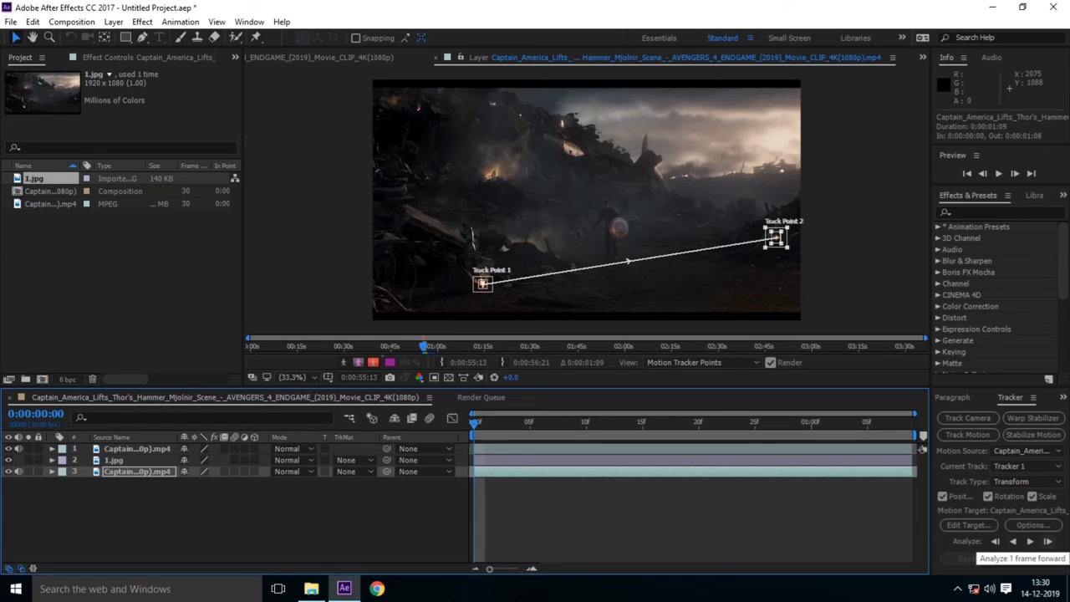
# - Analyze both track points frame by frame forward, then analyze backward to the first frame
pyautogui.click(1047, 541)
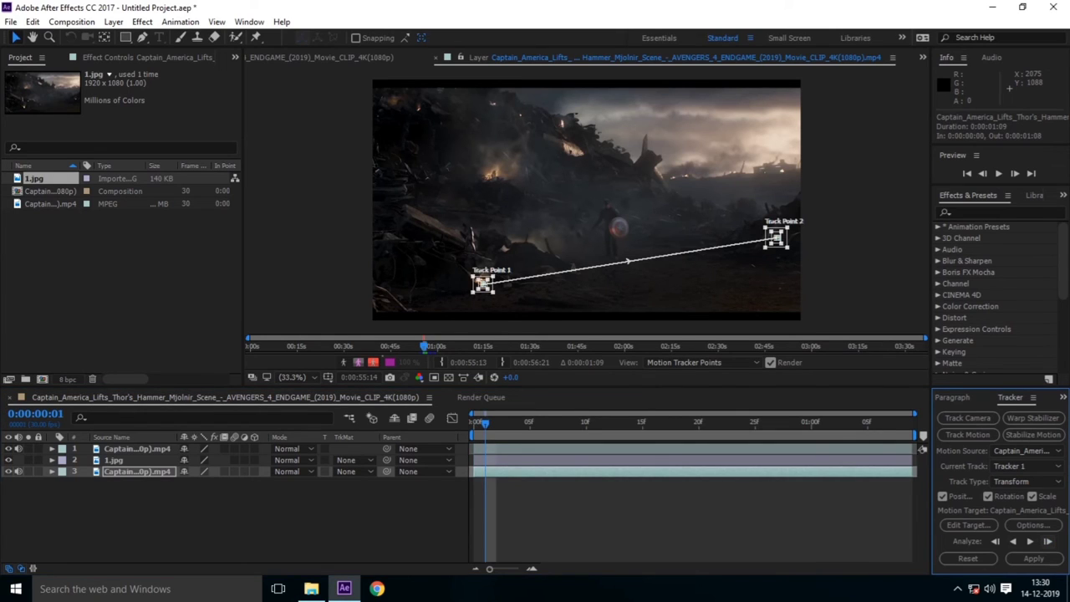
pyautogui.click(1047, 541)
pyautogui.click(1047, 540)
pyautogui.click(1047, 541)
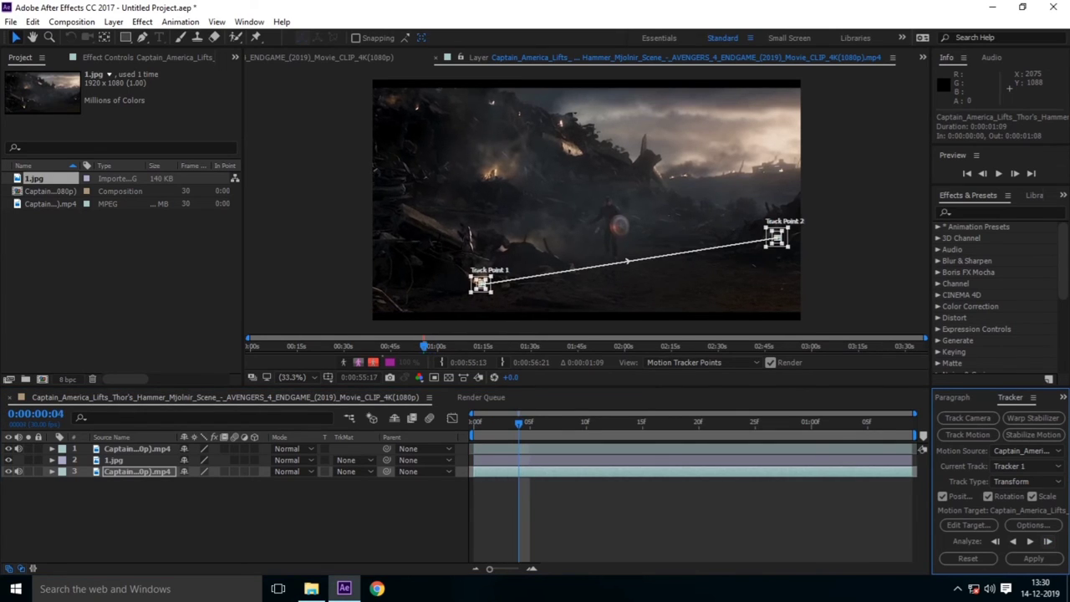
pyautogui.click(1047, 541)
pyautogui.click(1047, 541)
pyautogui.click(1047, 541)
pyautogui.click(1048, 541)
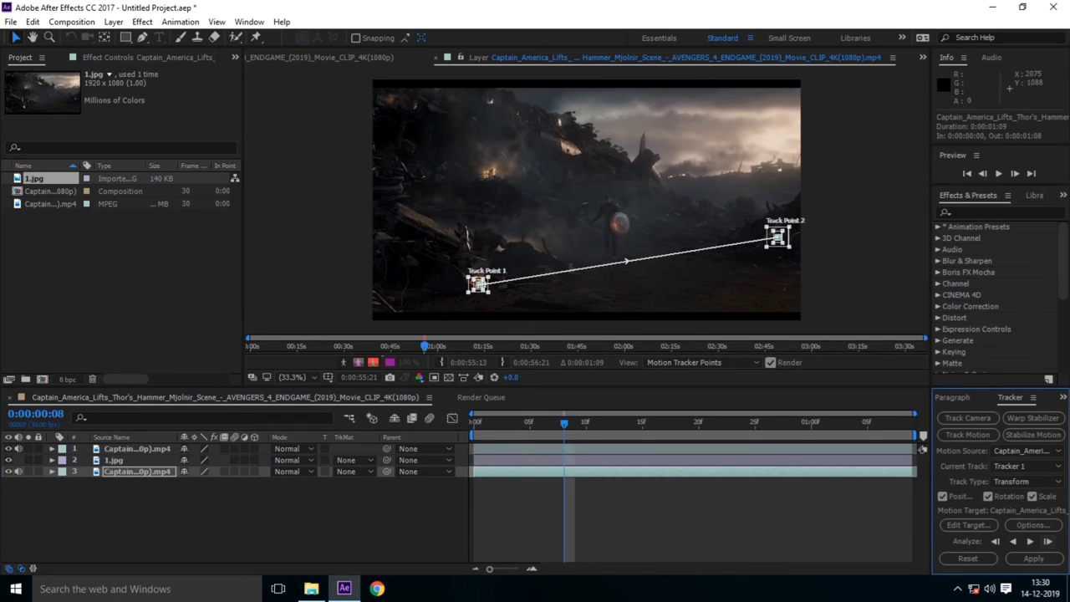
pyautogui.click(1047, 541)
pyautogui.click(1047, 541)
pyautogui.click(1047, 540)
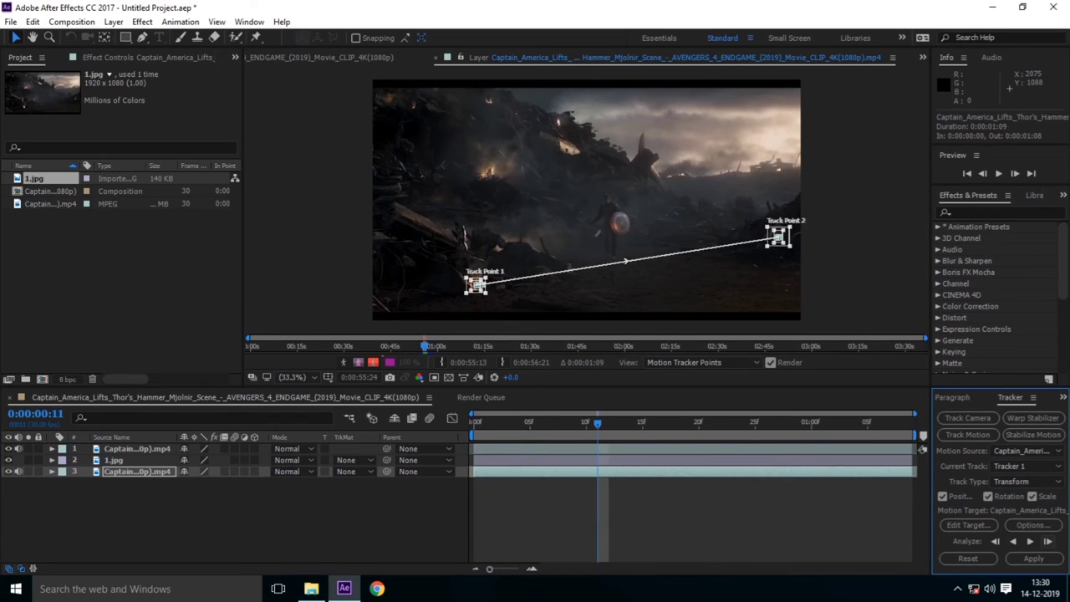
pyautogui.click(1047, 541)
pyautogui.click(1047, 541)
pyautogui.click(1047, 541)
pyautogui.click(1047, 541)
pyautogui.click(1048, 541)
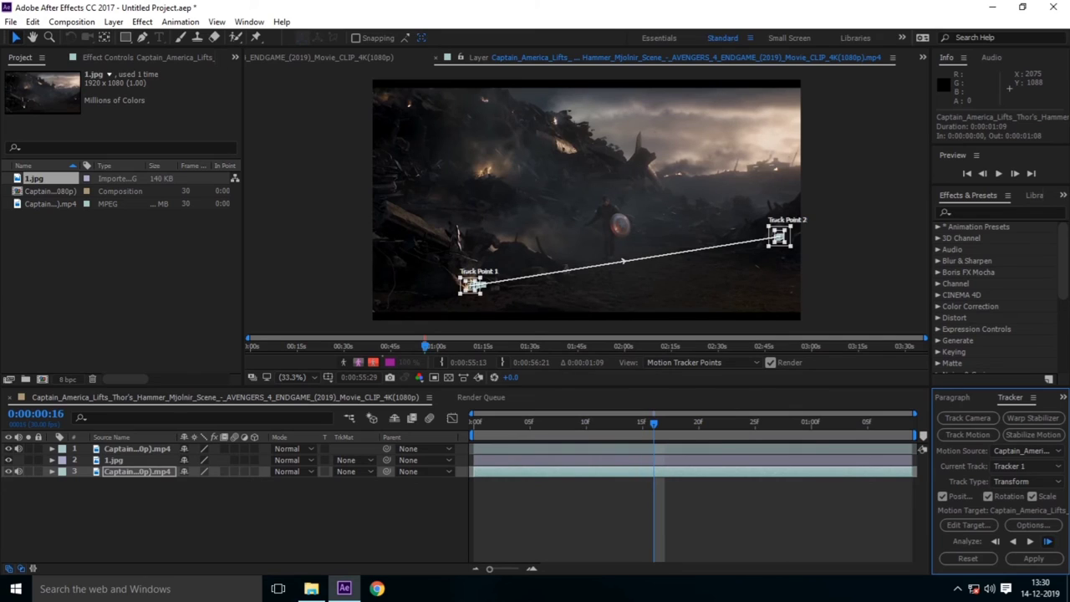
pyautogui.click(1047, 541)
pyautogui.click(1048, 540)
pyautogui.click(1047, 541)
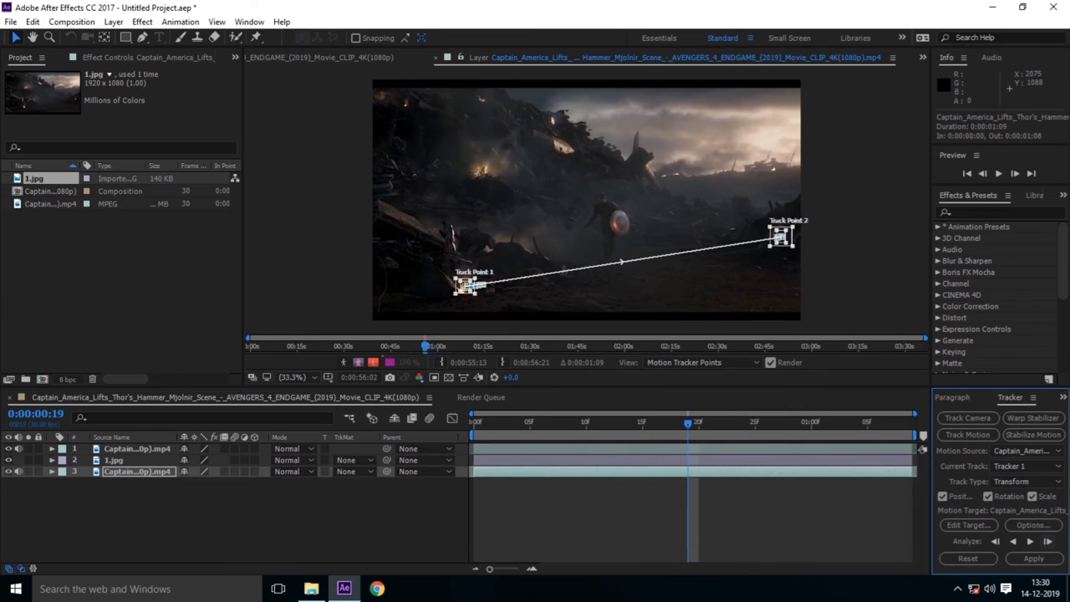
pyautogui.click(1047, 541)
pyautogui.click(1047, 540)
pyautogui.click(1047, 541)
pyautogui.click(1047, 540)
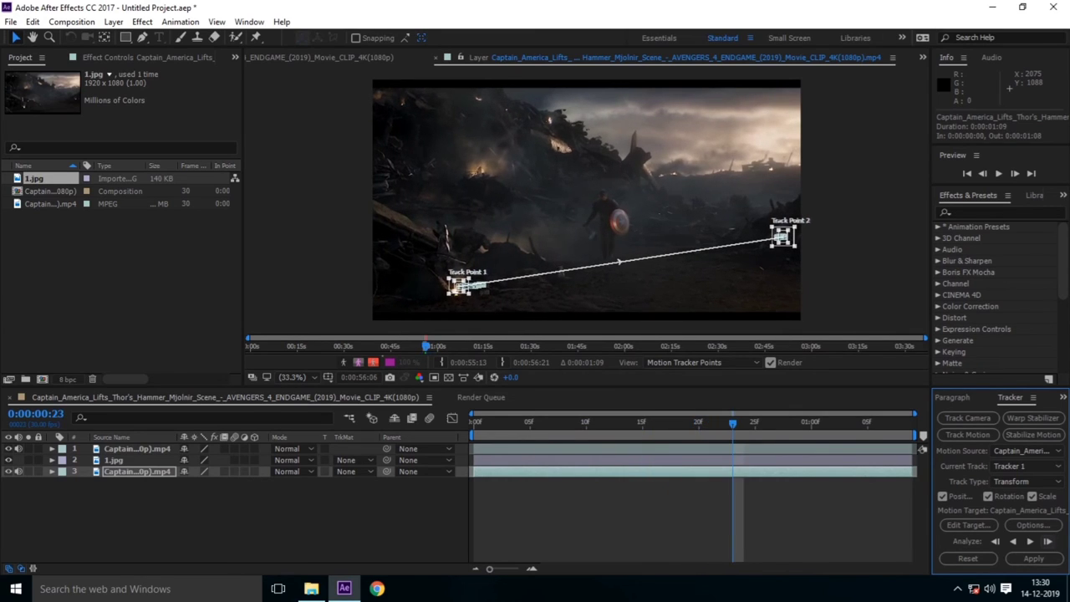
pyautogui.click(1047, 540)
pyautogui.click(1047, 541)
pyautogui.click(1047, 540)
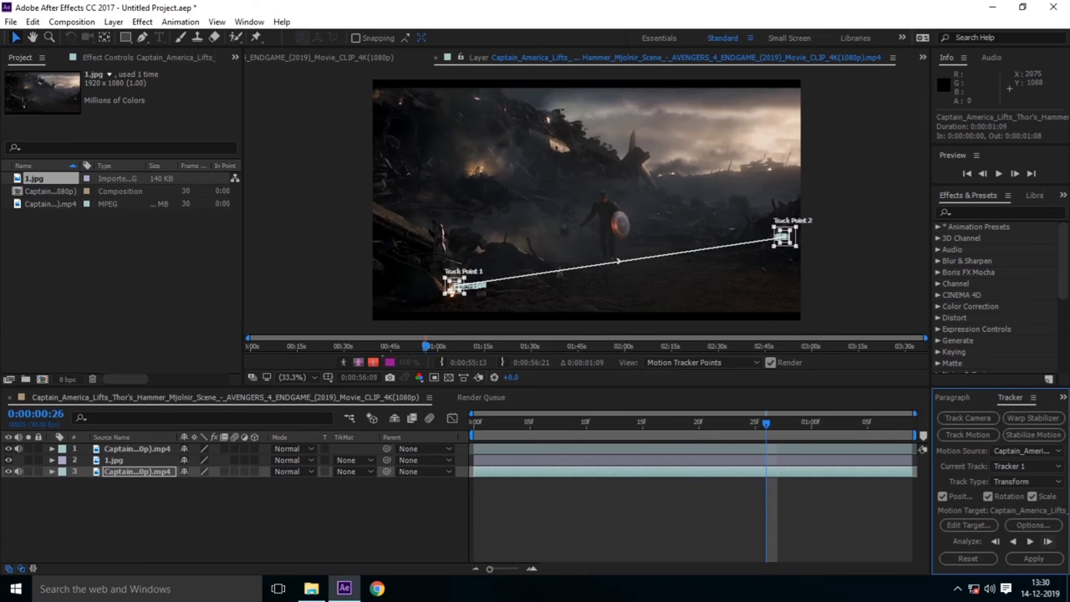
pyautogui.click(1047, 541)
pyautogui.click(1047, 541)
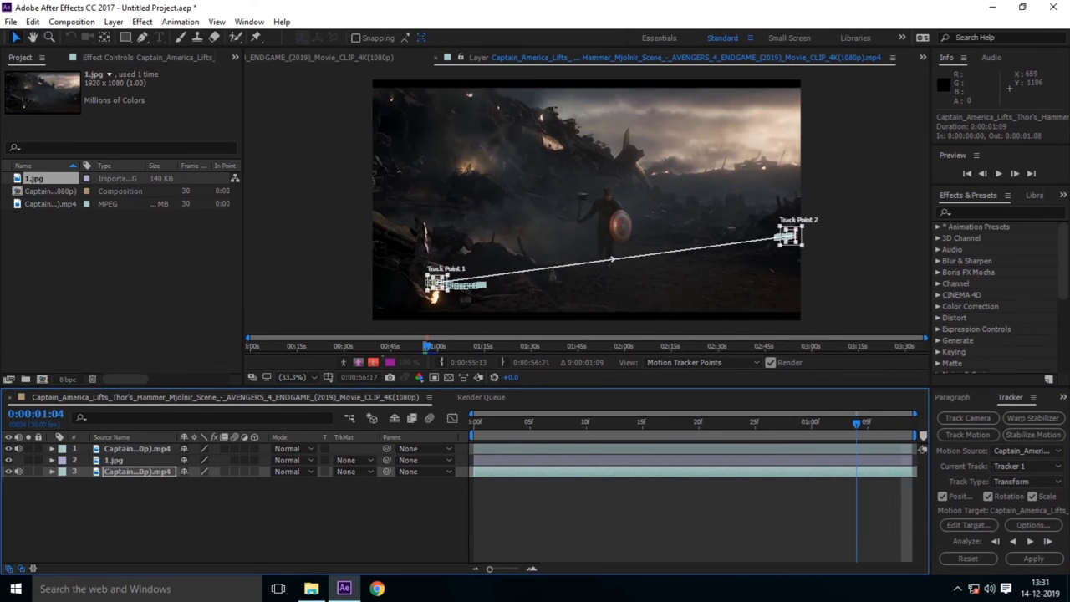
pyautogui.click(1012, 541)
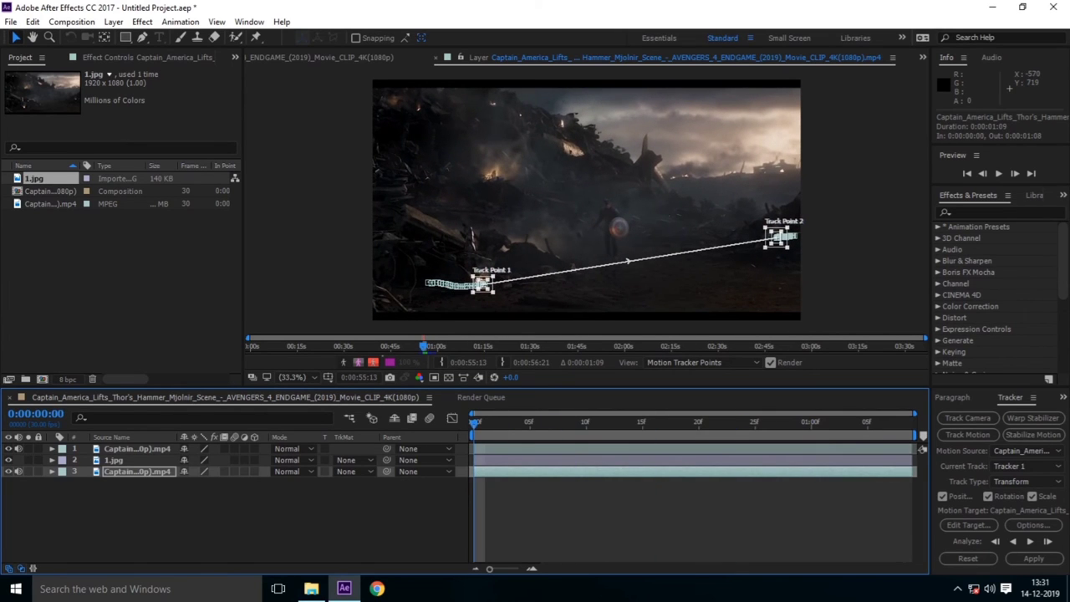
# - Add a new Null Object layer to the composition
pyautogui.click(114, 22)
pyautogui.moveTo(131, 37)
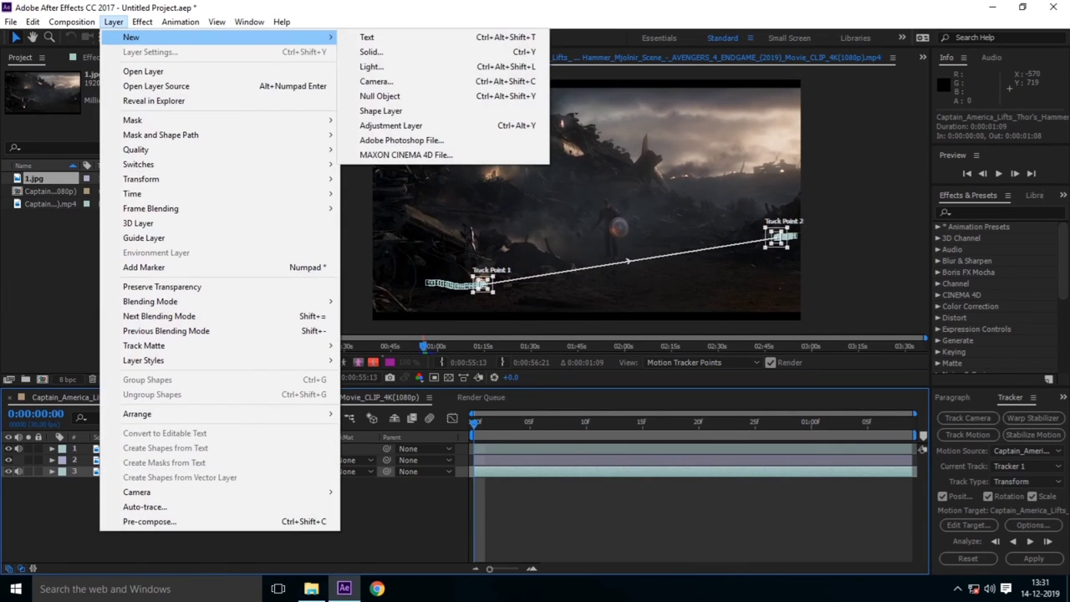
pyautogui.click(380, 96)
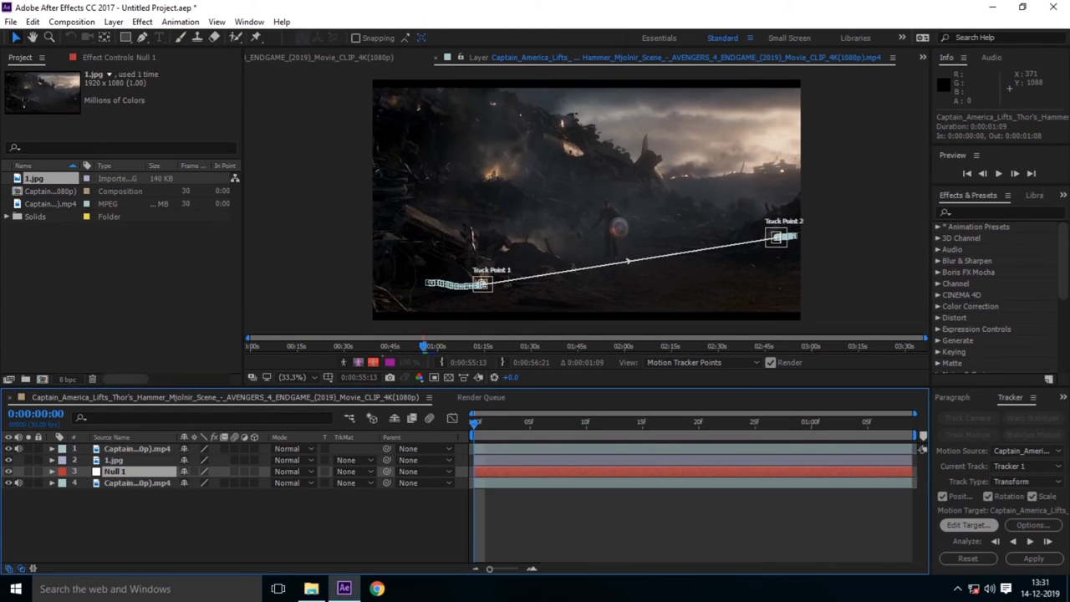
# - Set Null 1 as the tracker's motion target and apply the track
pyautogui.click(968, 525)
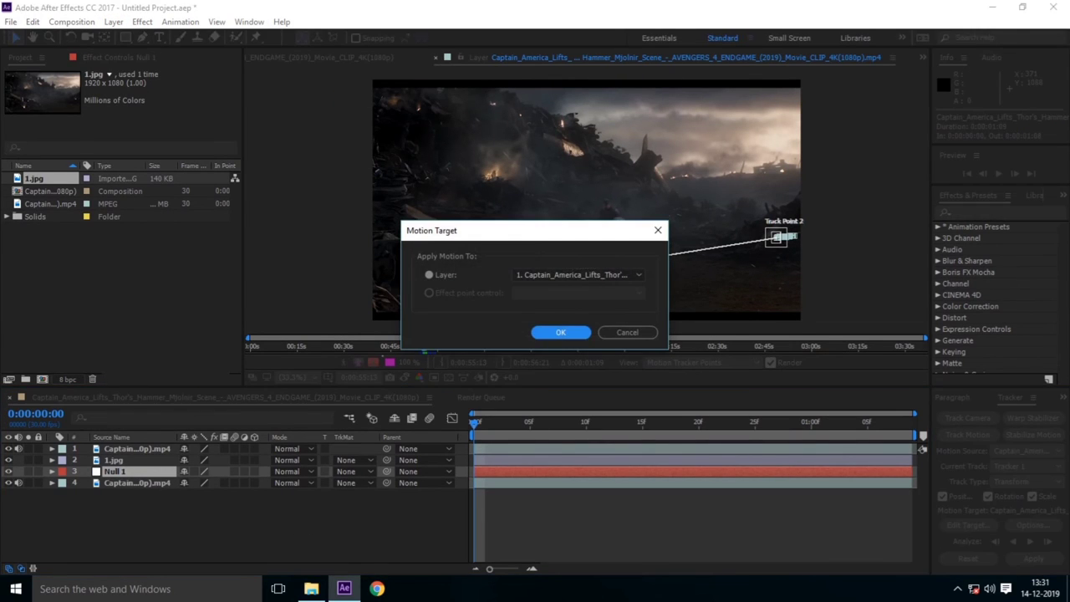
pyautogui.click(577, 274)
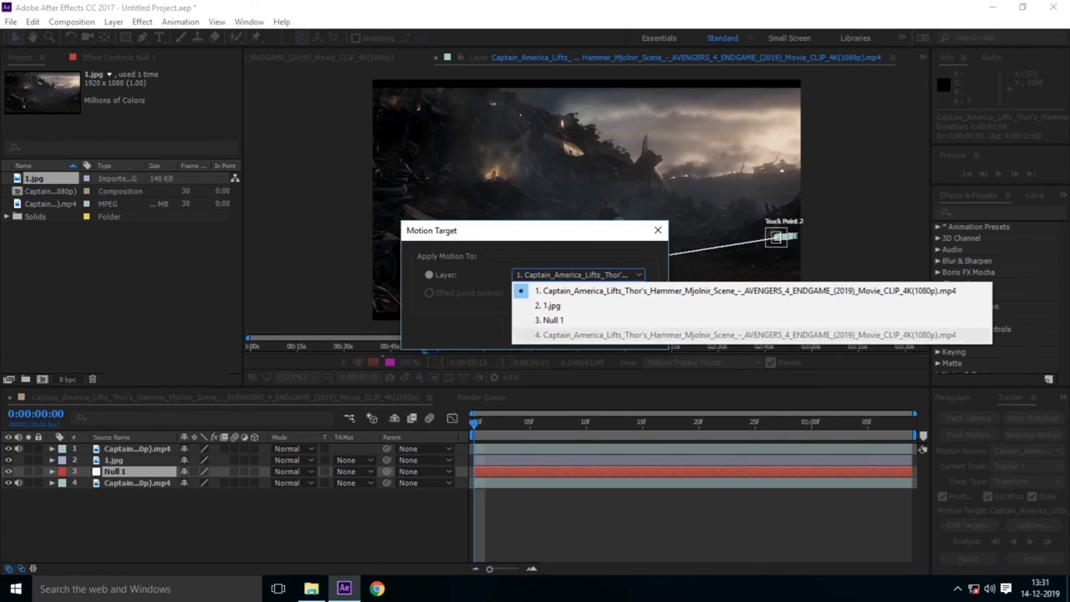
pyautogui.click(551, 319)
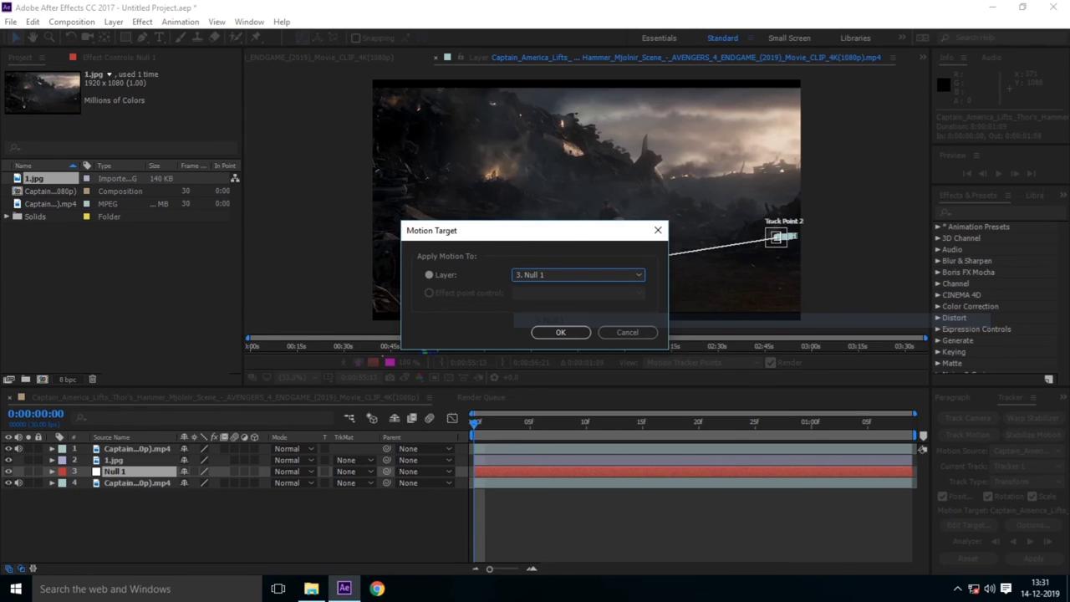
pyautogui.click(559, 332)
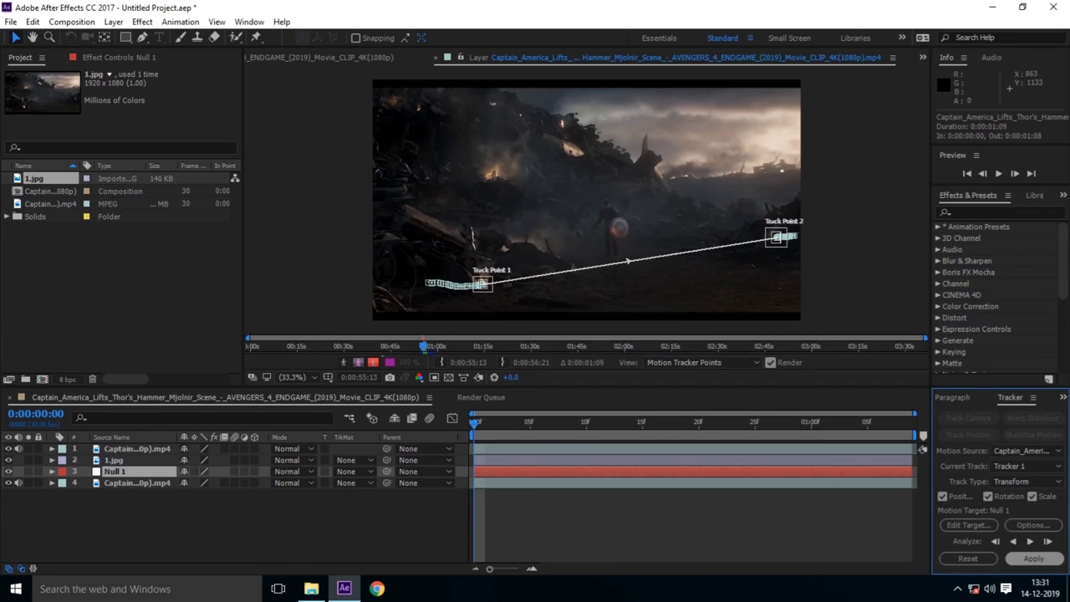
pyautogui.click(1033, 558)
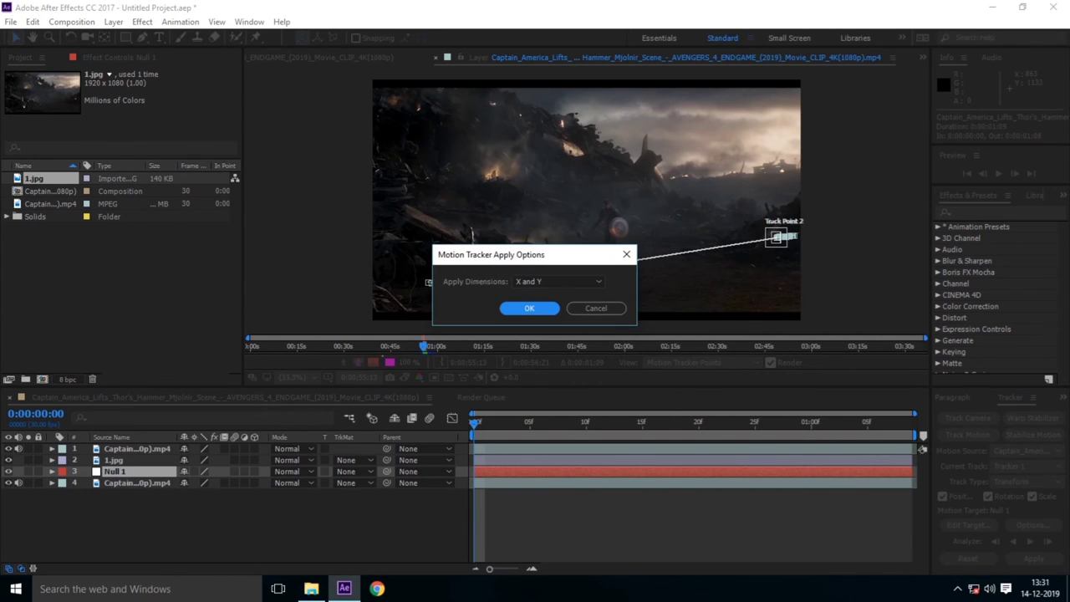
# - Apply the tracking to Null 1 in X and Y dimensions and collapse its keyframed properties
pyautogui.press('Return')
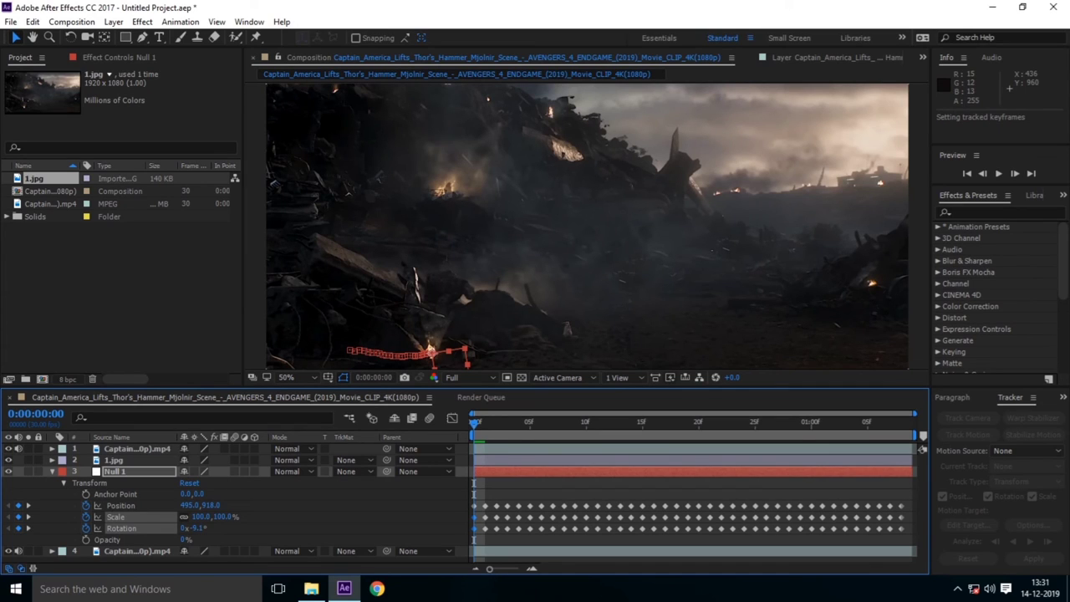
pyautogui.press('F2')
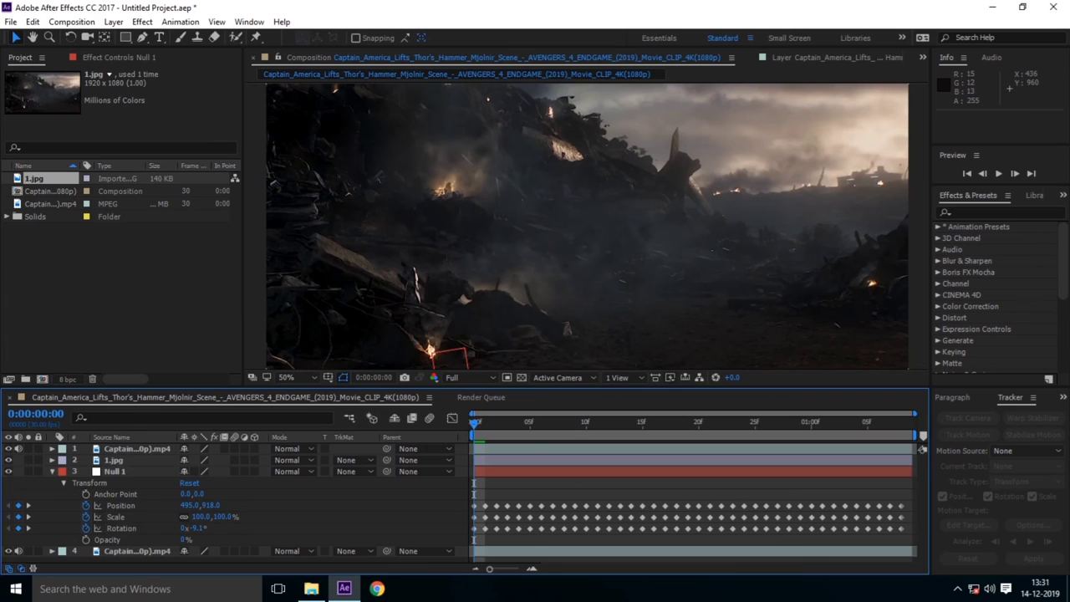
pyautogui.press('u')
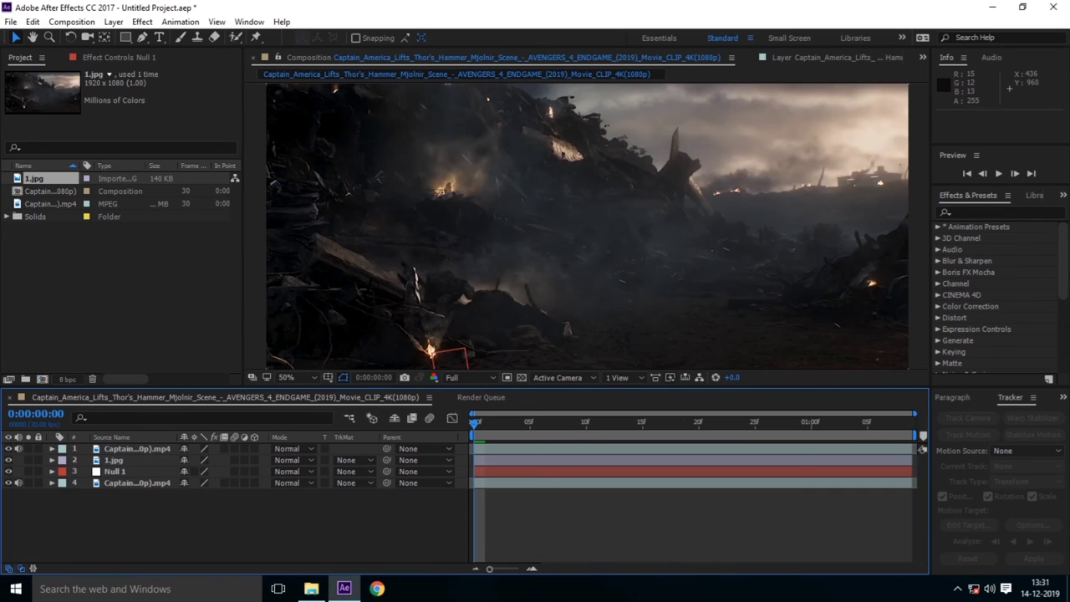
# - Fit the composition in the viewer, play it to check the track, then select 1.jpg
pyautogui.click(286, 377)
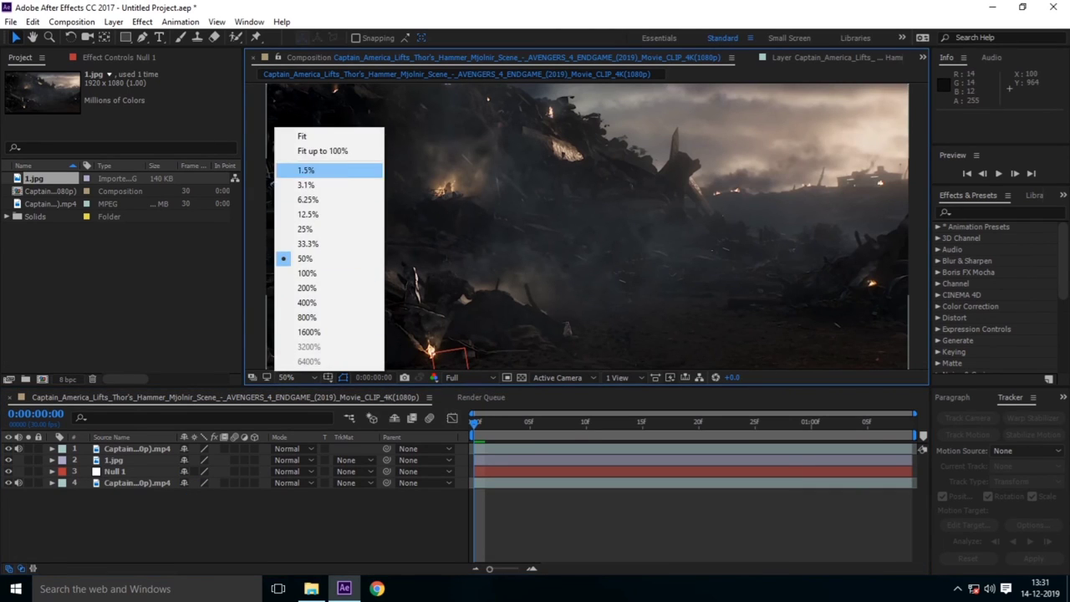
pyautogui.click(322, 151)
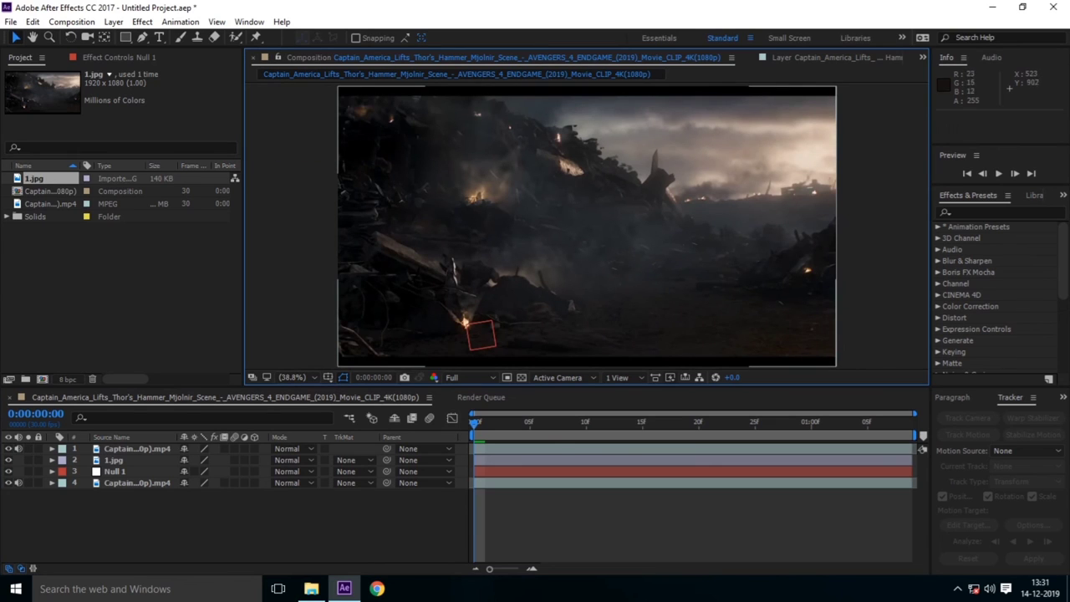
pyautogui.press('space')
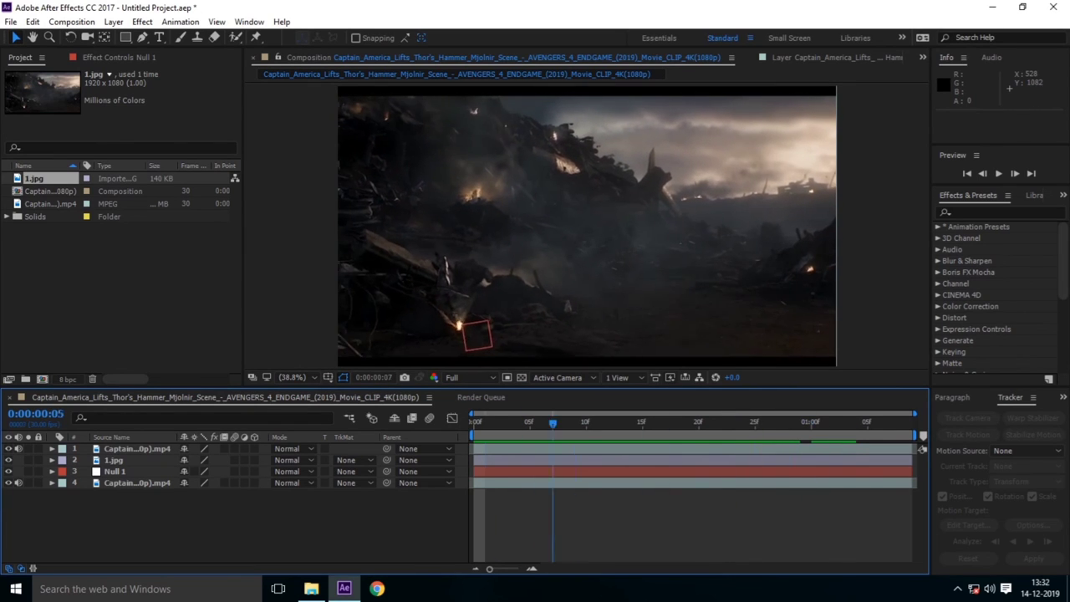
pyautogui.press('space')
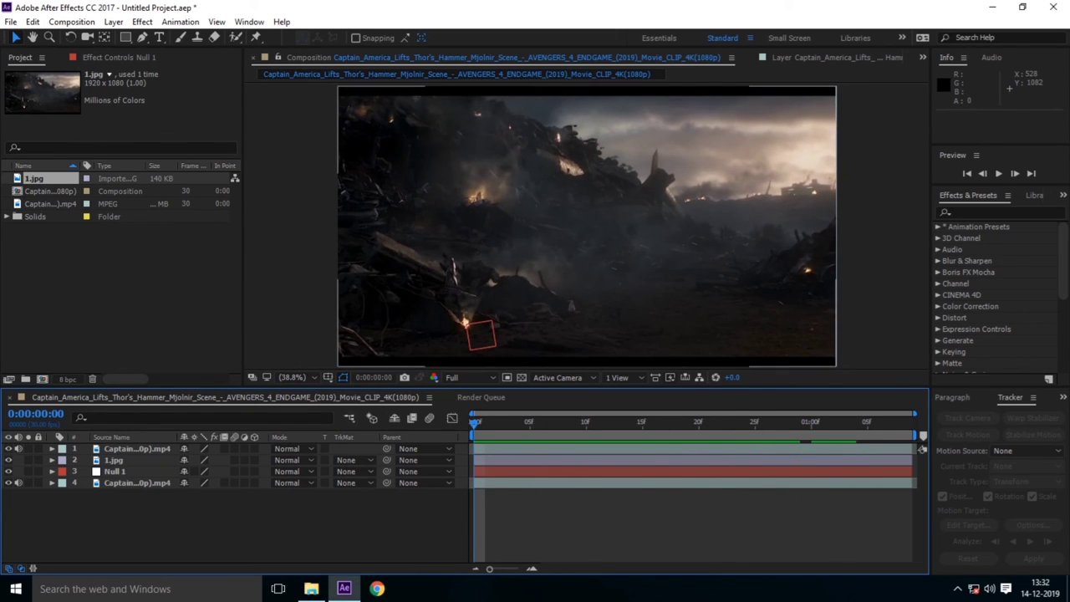
pyautogui.click(113, 460)
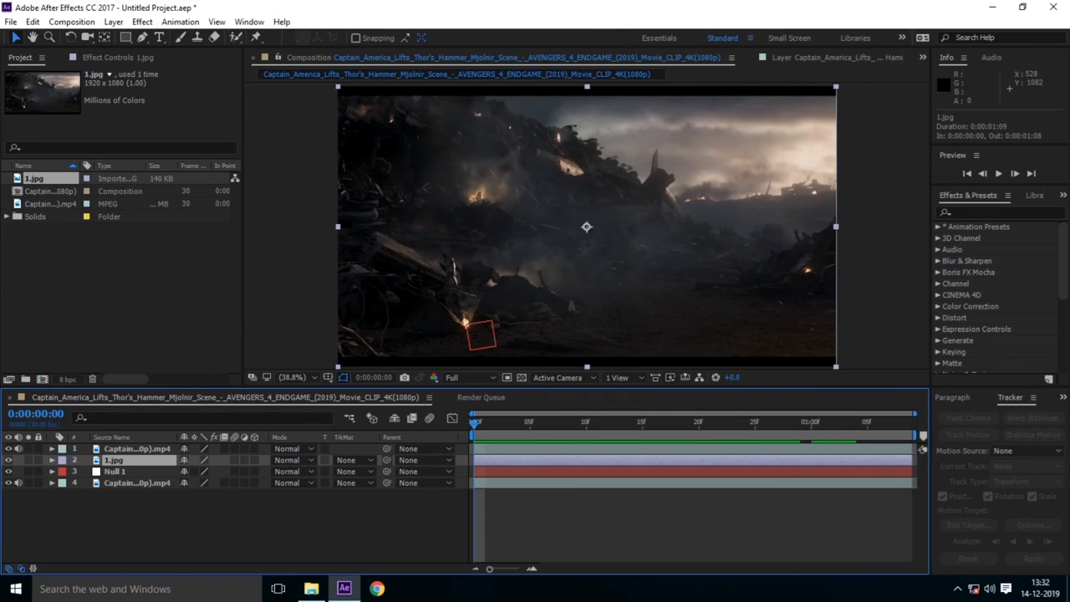
# - Make Null 1 the parent of the 1.jpg layer and preview the shot
pyautogui.moveTo(387, 460)
pyautogui.mouseDown()
pyautogui.moveTo(95, 472)
pyautogui.moveTo(121, 471)
pyautogui.mouseUp()
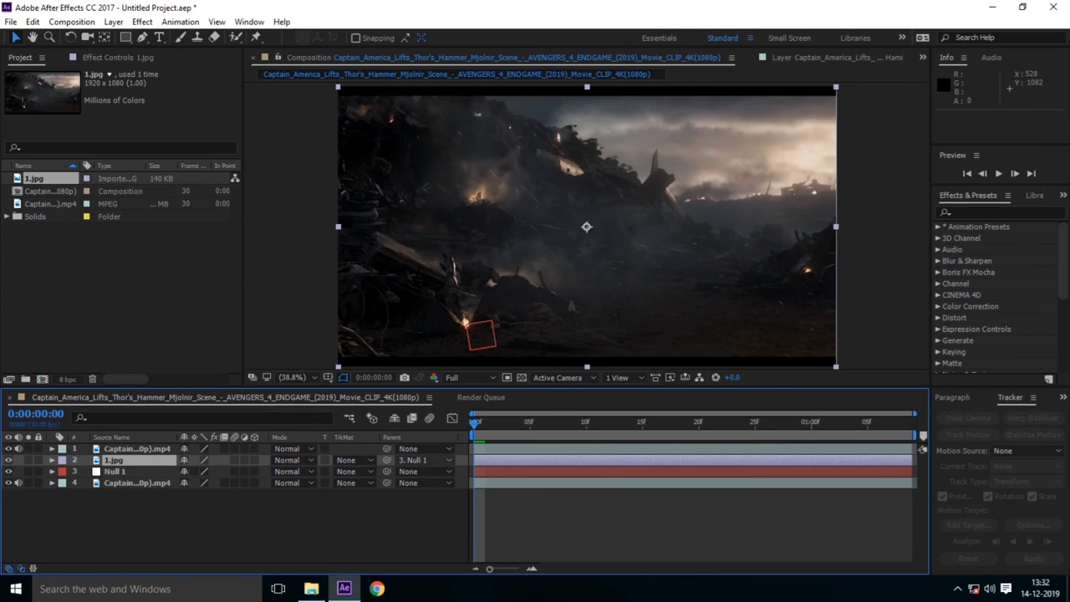
pyautogui.click(423, 459)
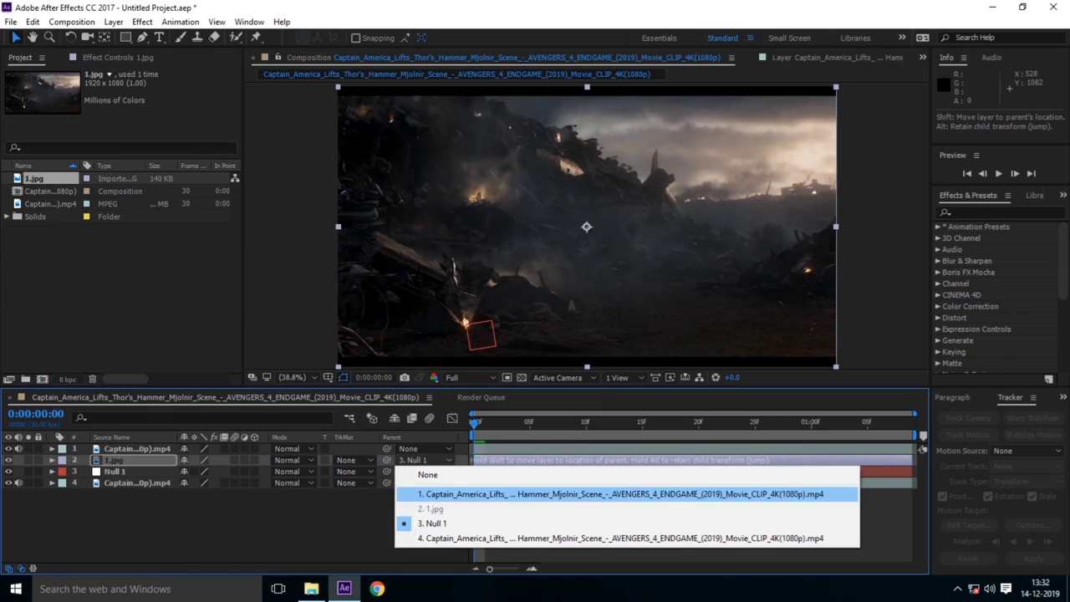
pyautogui.click(432, 523)
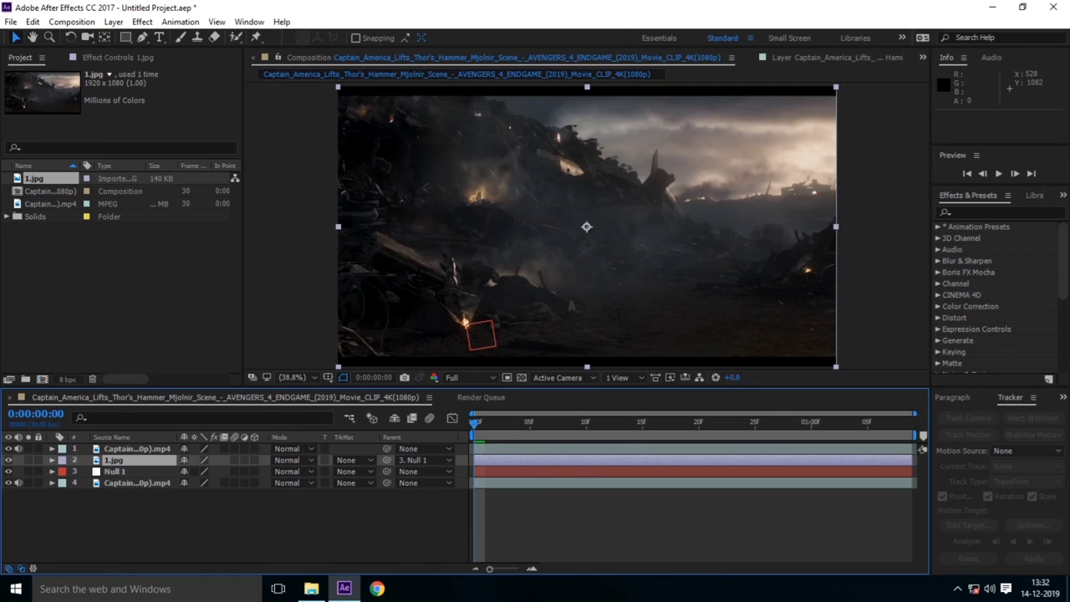
pyautogui.press('space')
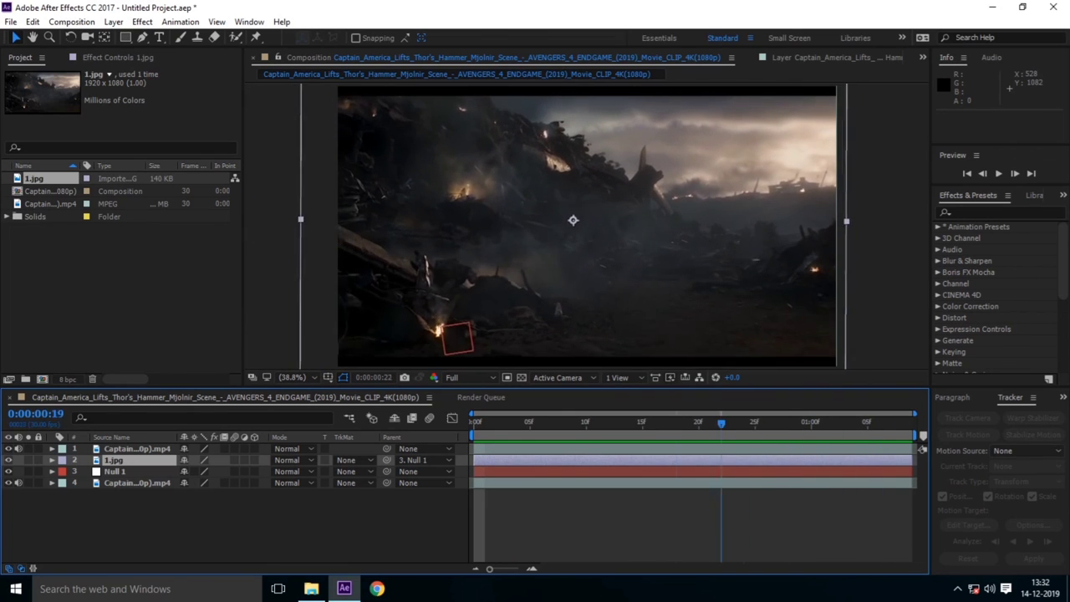
pyautogui.press('space')
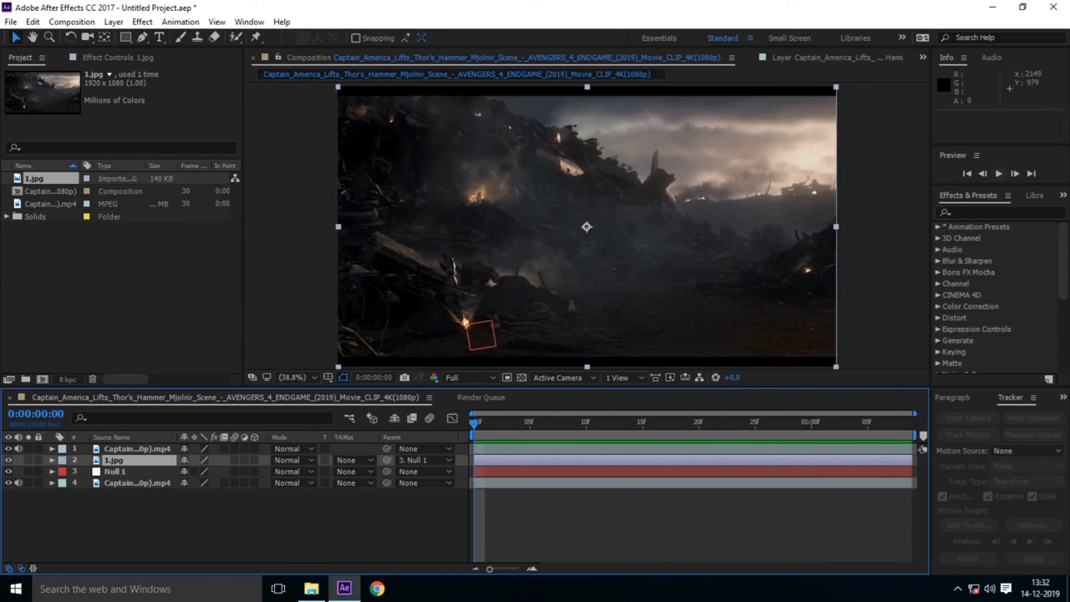
pyautogui.click(998, 173)
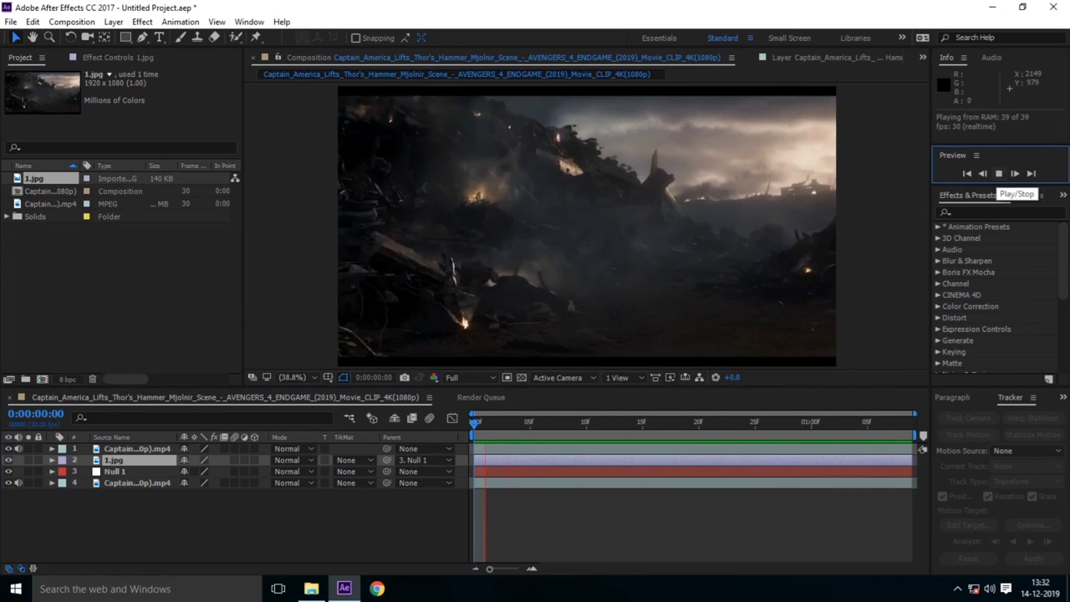
pyautogui.click(998, 173)
pyautogui.click(922, 450)
pyautogui.press('space')
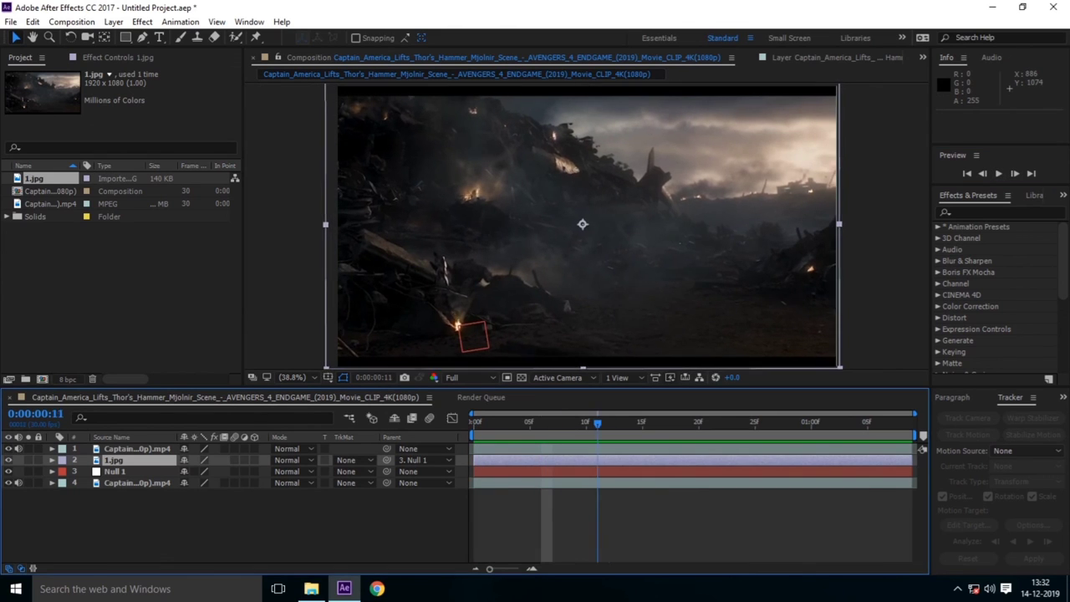
pyautogui.press('space')
pyautogui.press('space')
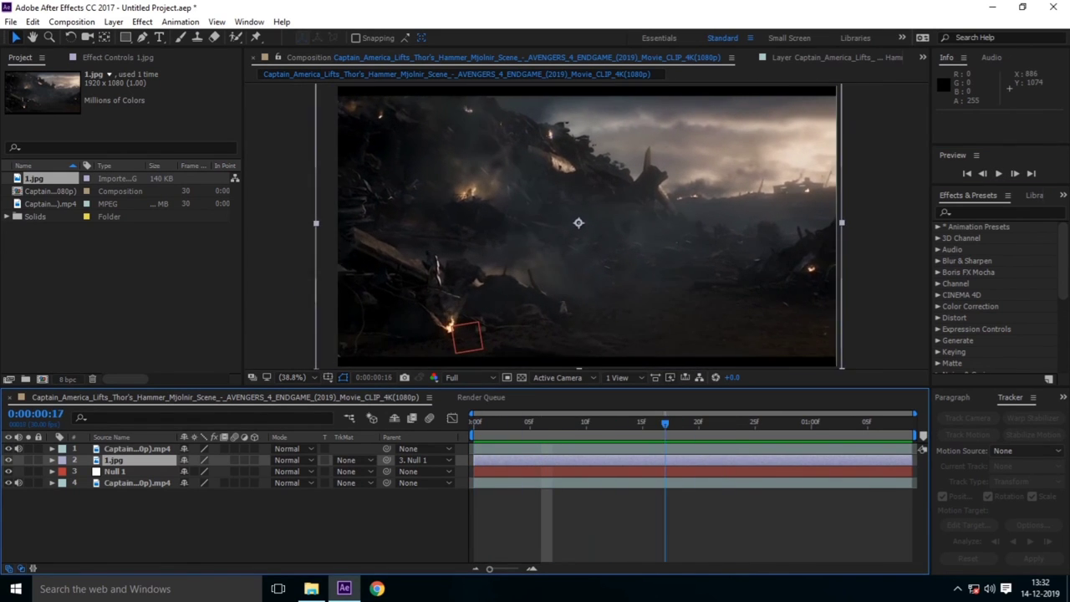
pyautogui.press('space')
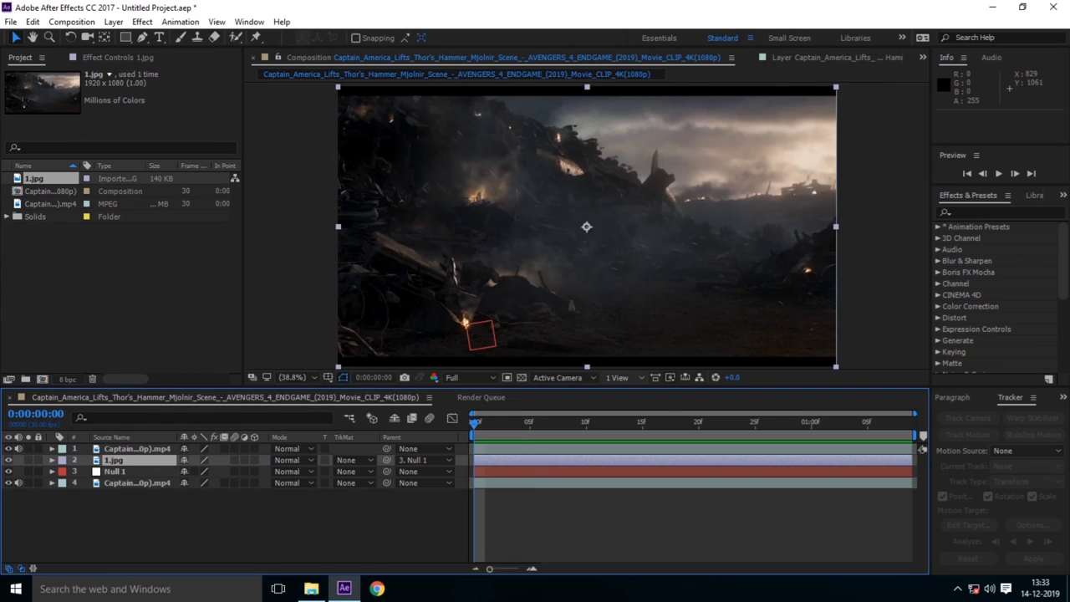
pyautogui.moveTo(474, 422)
pyautogui.mouseDown()
pyautogui.moveTo(665, 422)
pyautogui.moveTo(518, 422)
pyautogui.mouseUp()
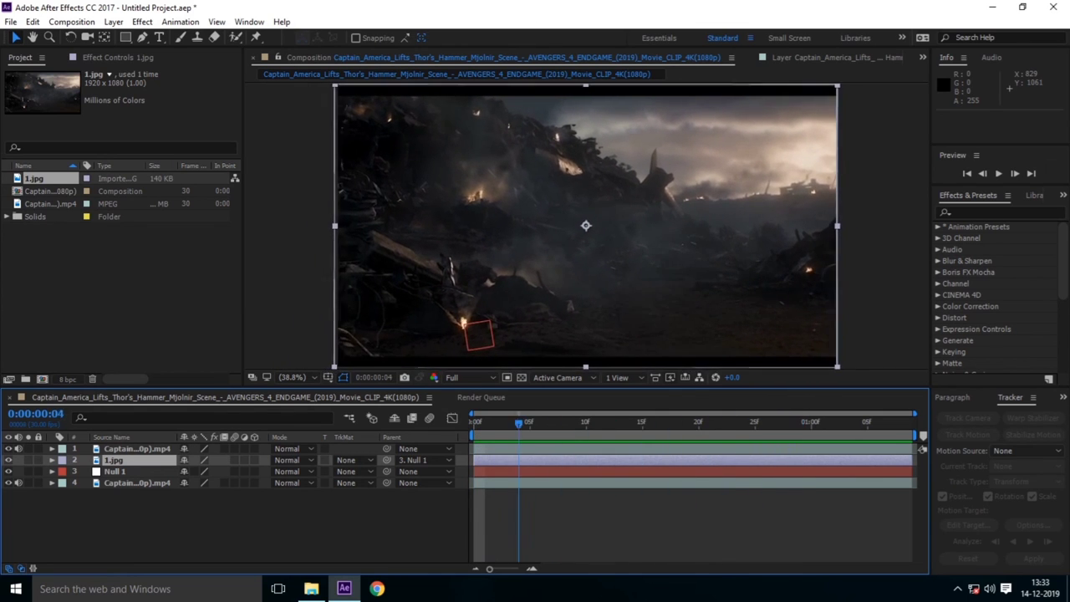
pyautogui.press('Home')
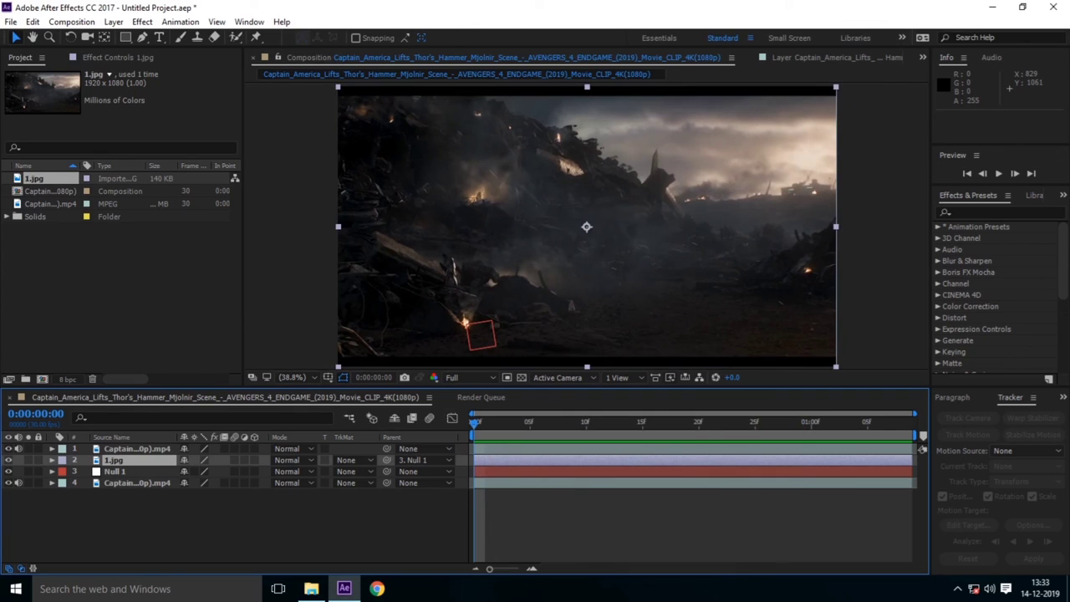